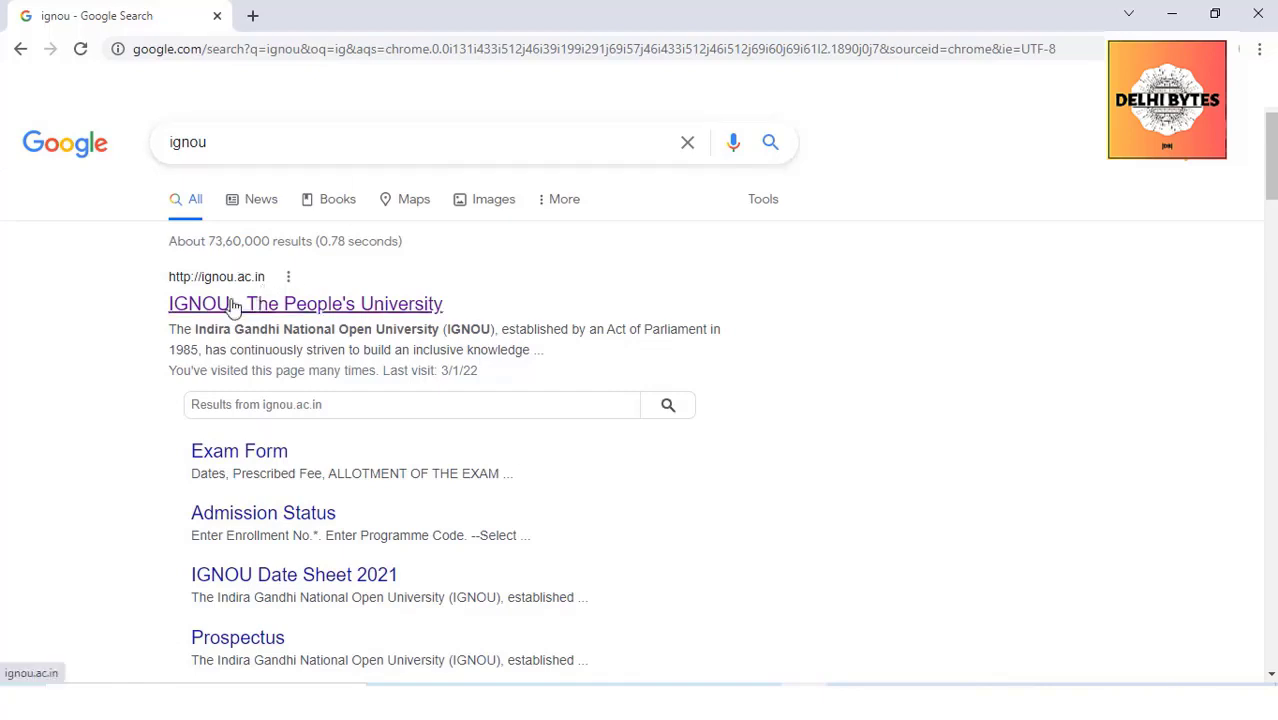
Open IGNOU - The People's University (ignou.ac.in) from the Google results for 'ignou'
{"action": "left_click", "coordinate": [231, 306]}
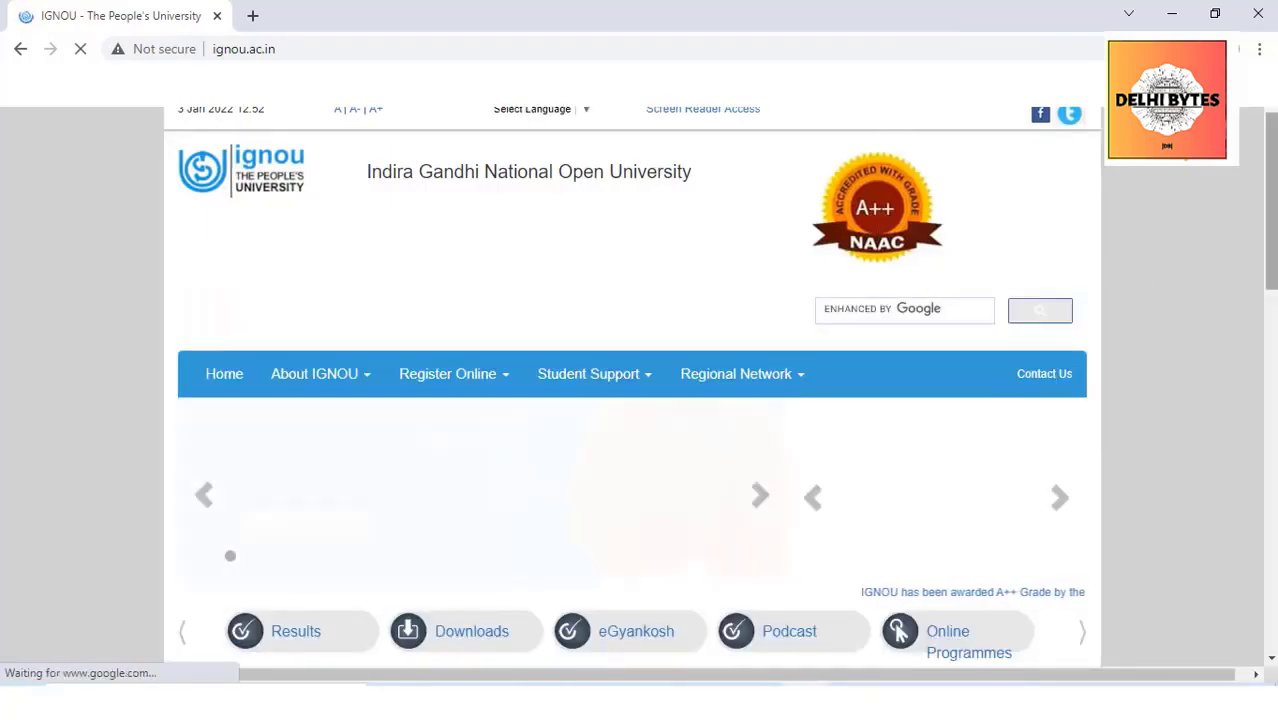
Scroll down the IGNOU homepage toward the admission links
{"action": "scroll", "coordinate": [640, 400], "scroll_direction": "down", "scroll_amount": 6}
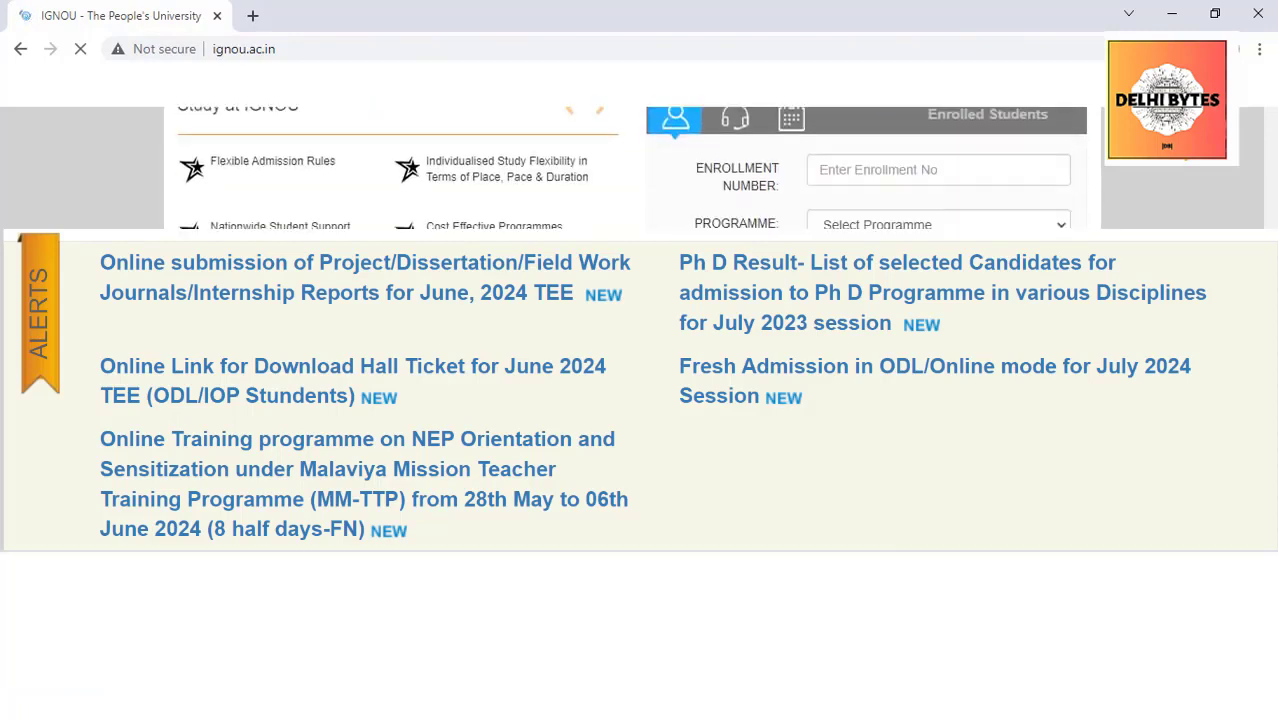
{"action": "scroll", "coordinate": [900, 380], "scroll_direction": "down", "scroll_amount": 1}
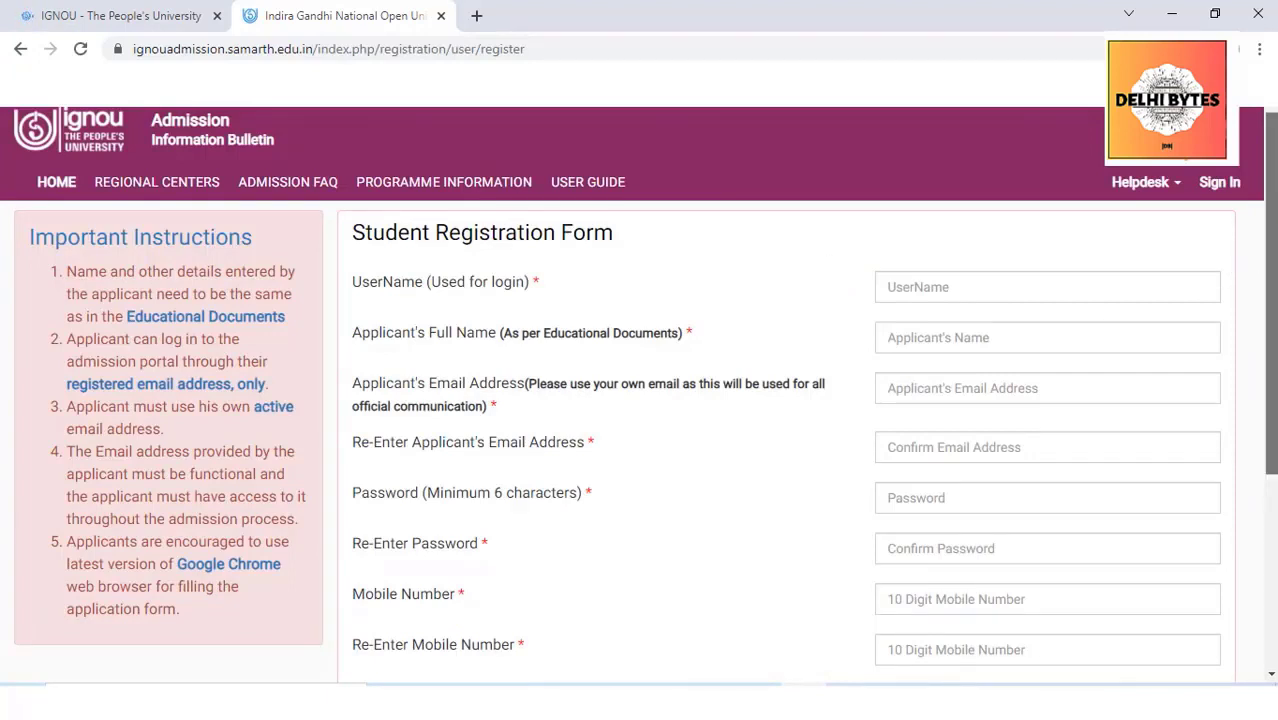
Enter the username, applicant's full name and the email address in both email fields
{"action": "scroll", "coordinate": [840, 260], "scroll_direction": "down", "scroll_amount": 1}
{"action": "left_click", "coordinate": [876, 257]}
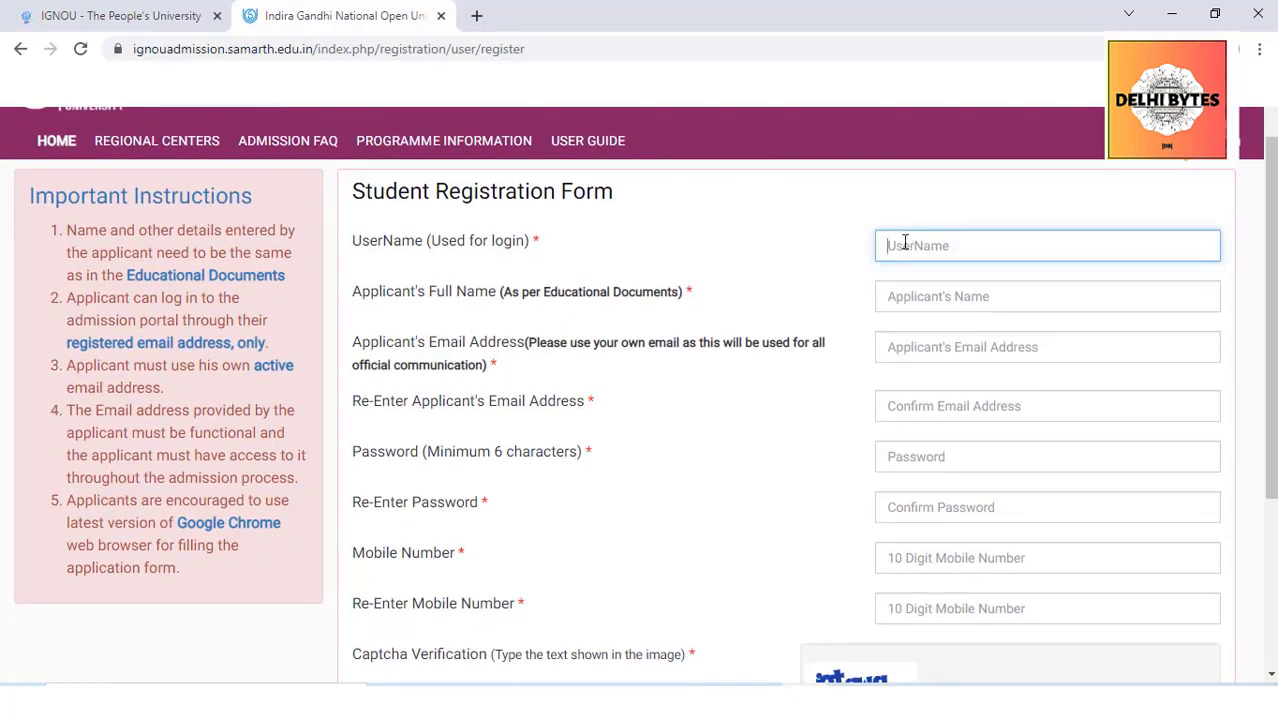
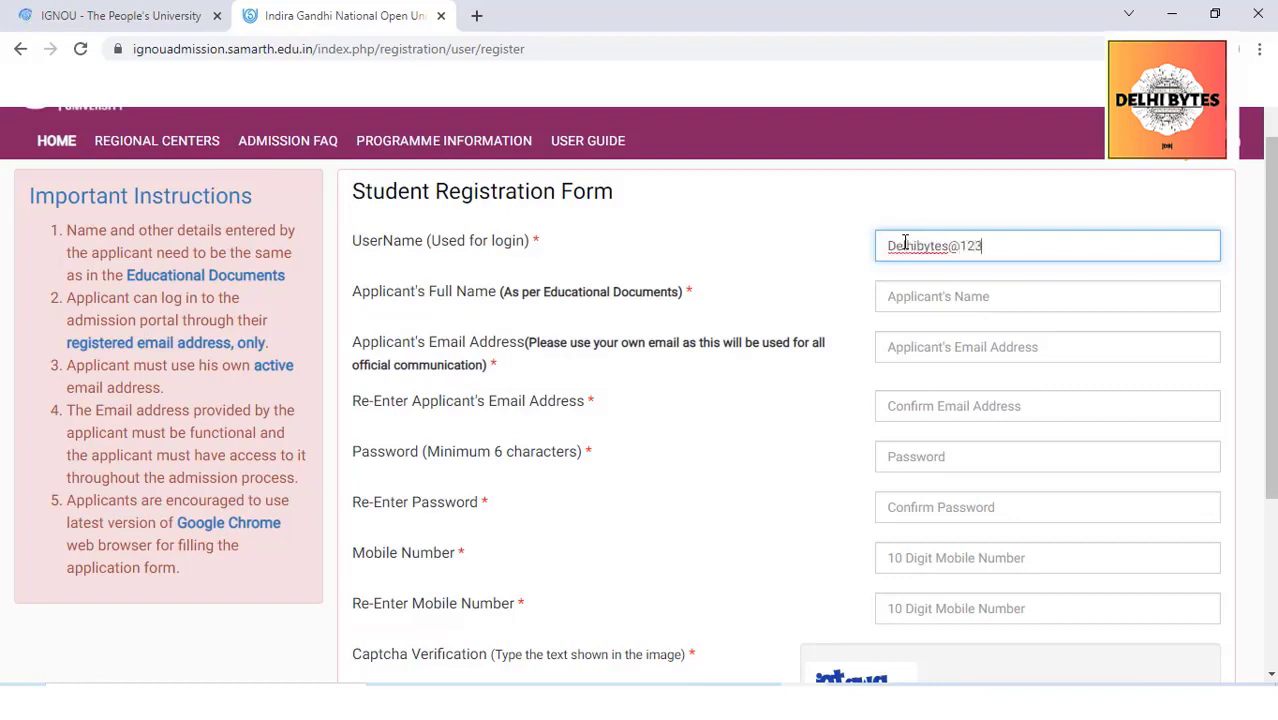
{"action": "left_click", "coordinate": [983, 300]}
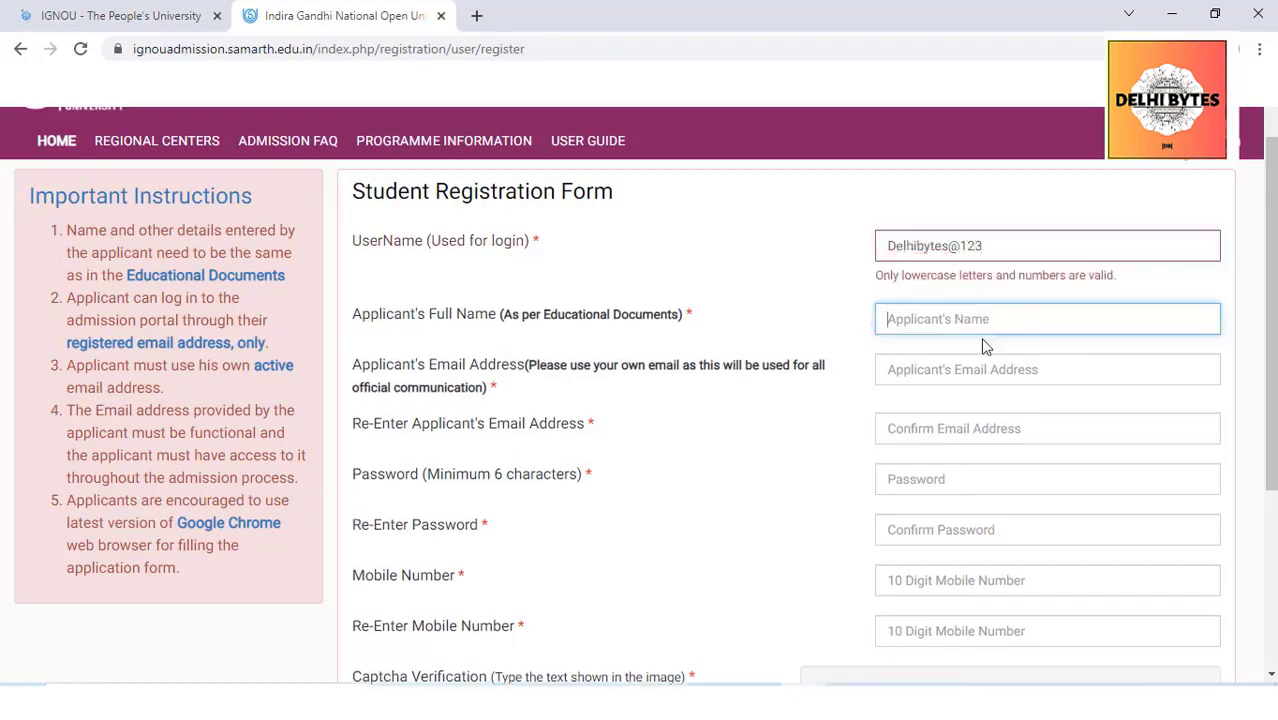
{"action": "left_click", "coordinate": [1066, 370]}
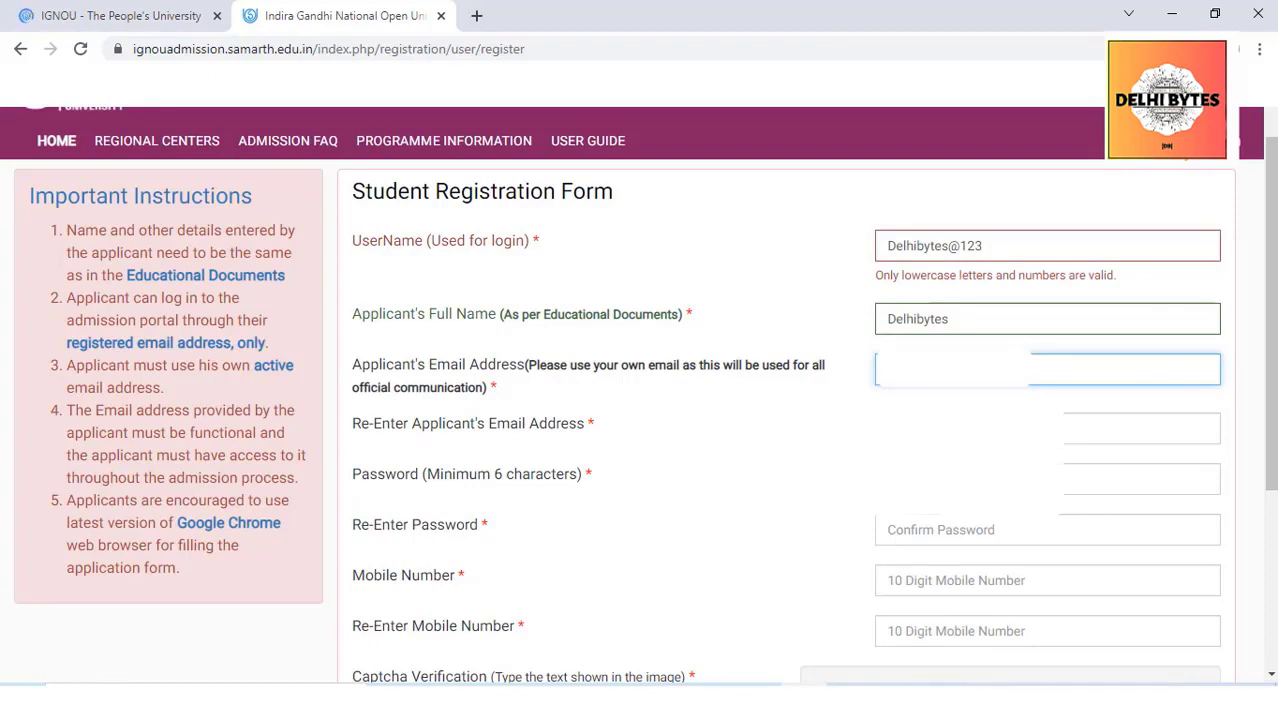
{"action": "type", "text": "gmail.com"}
{"action": "left_click", "coordinate": [1040, 429]}
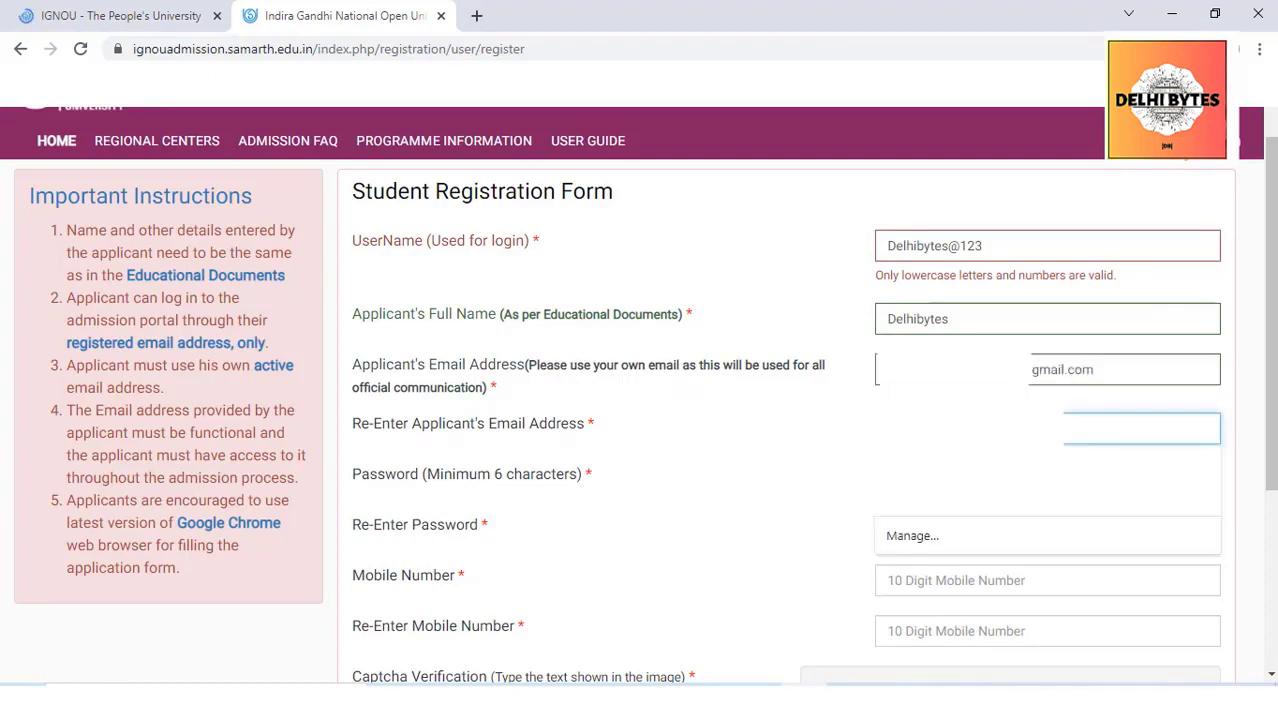
{"action": "key", "text": "ctrl+v"}
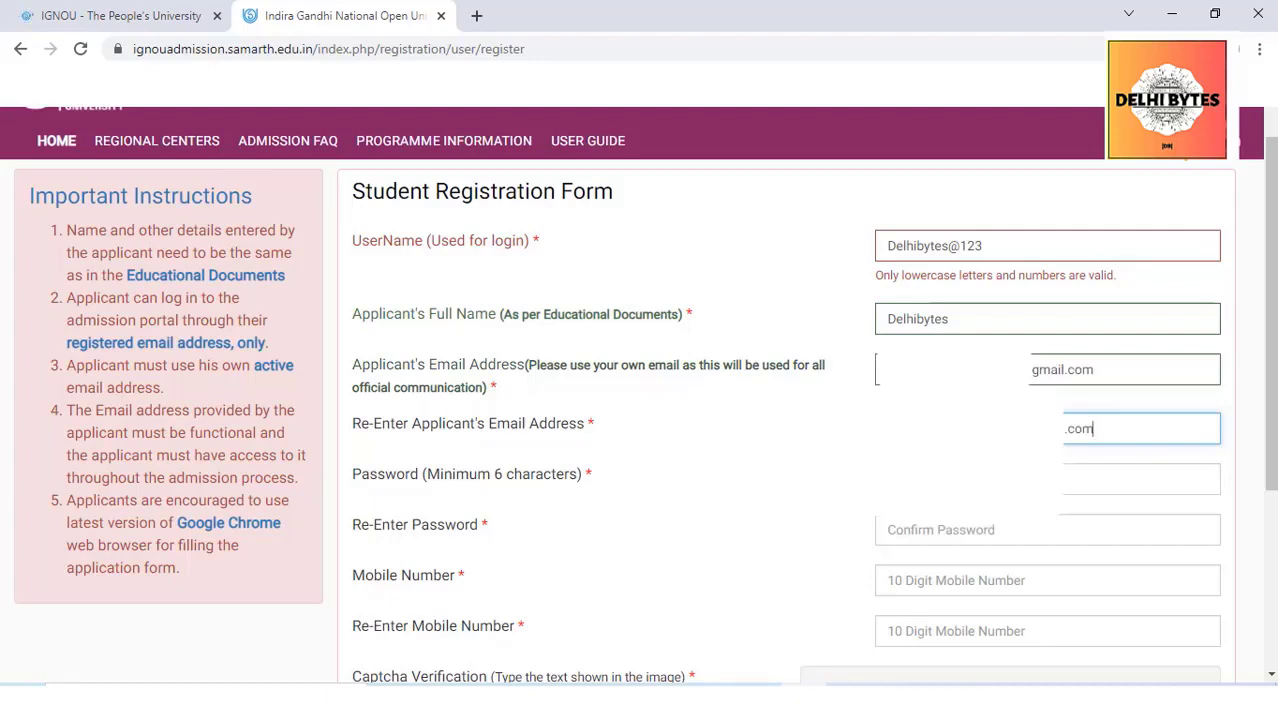
Fill the password with Chrome's suggested strong password
{"action": "left_click", "coordinate": [933, 482]}
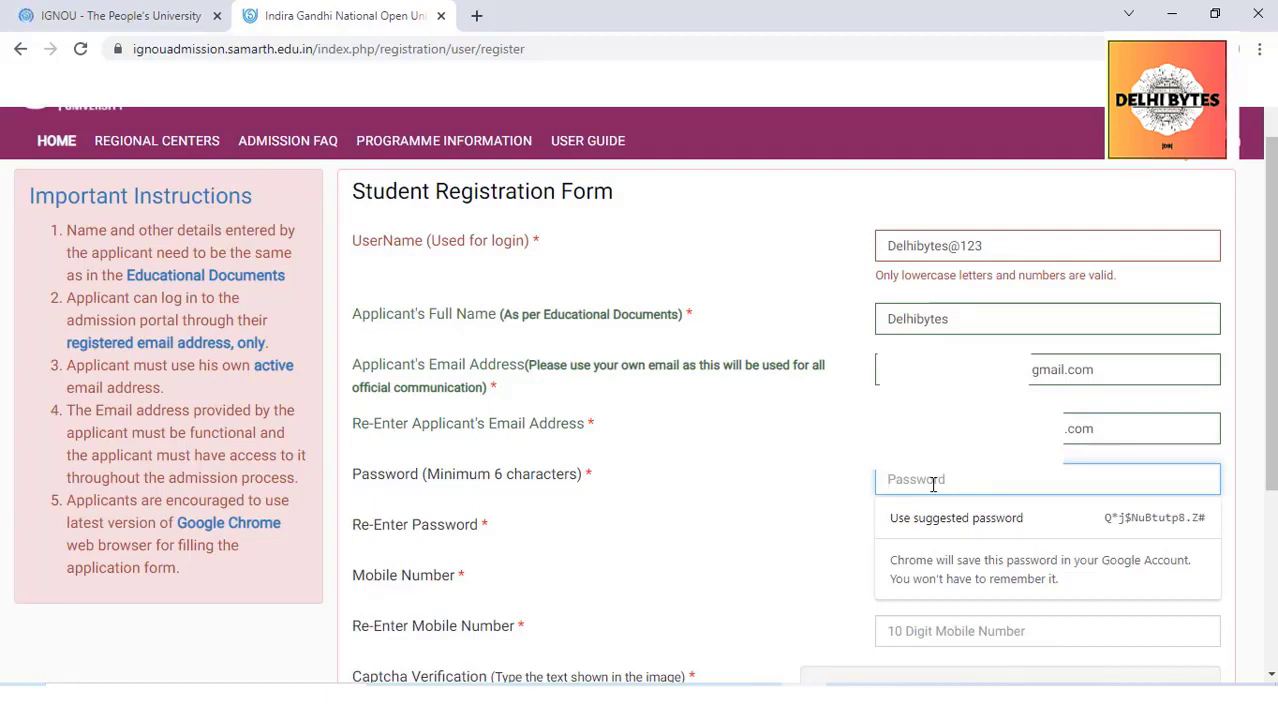
{"action": "left_click", "coordinate": [930, 512]}
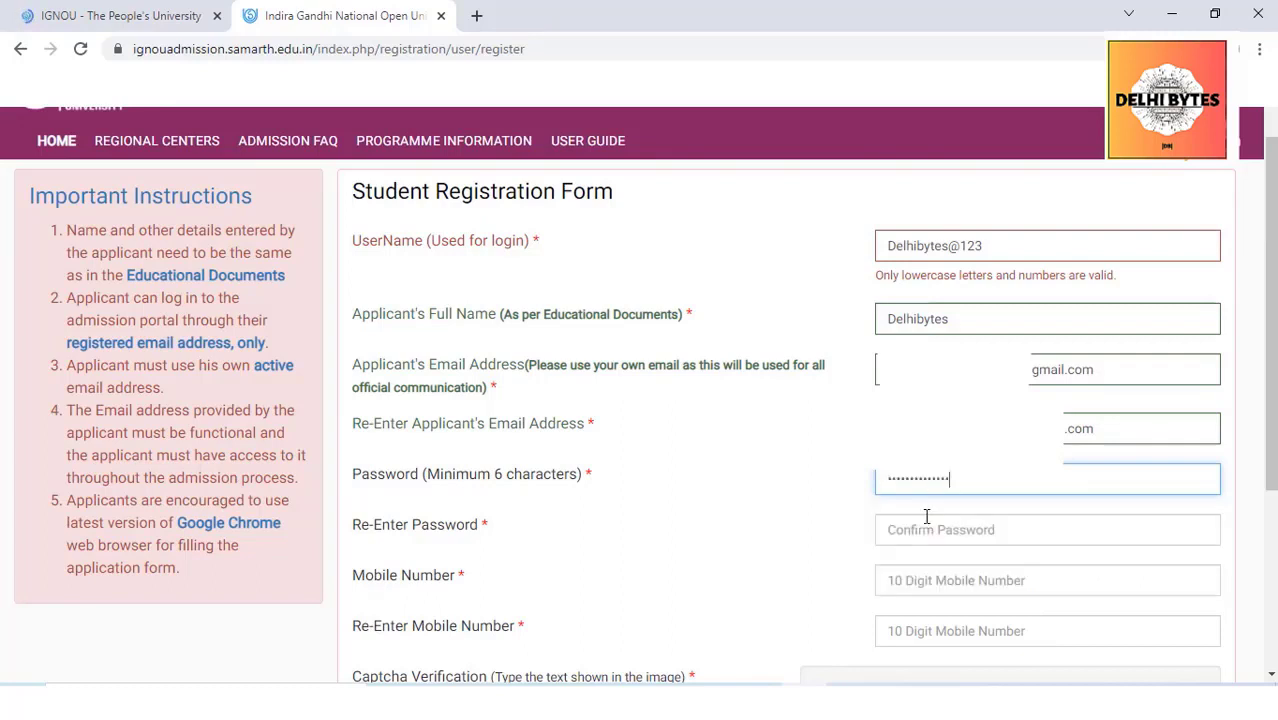
{"action": "left_click", "coordinate": [905, 530]}
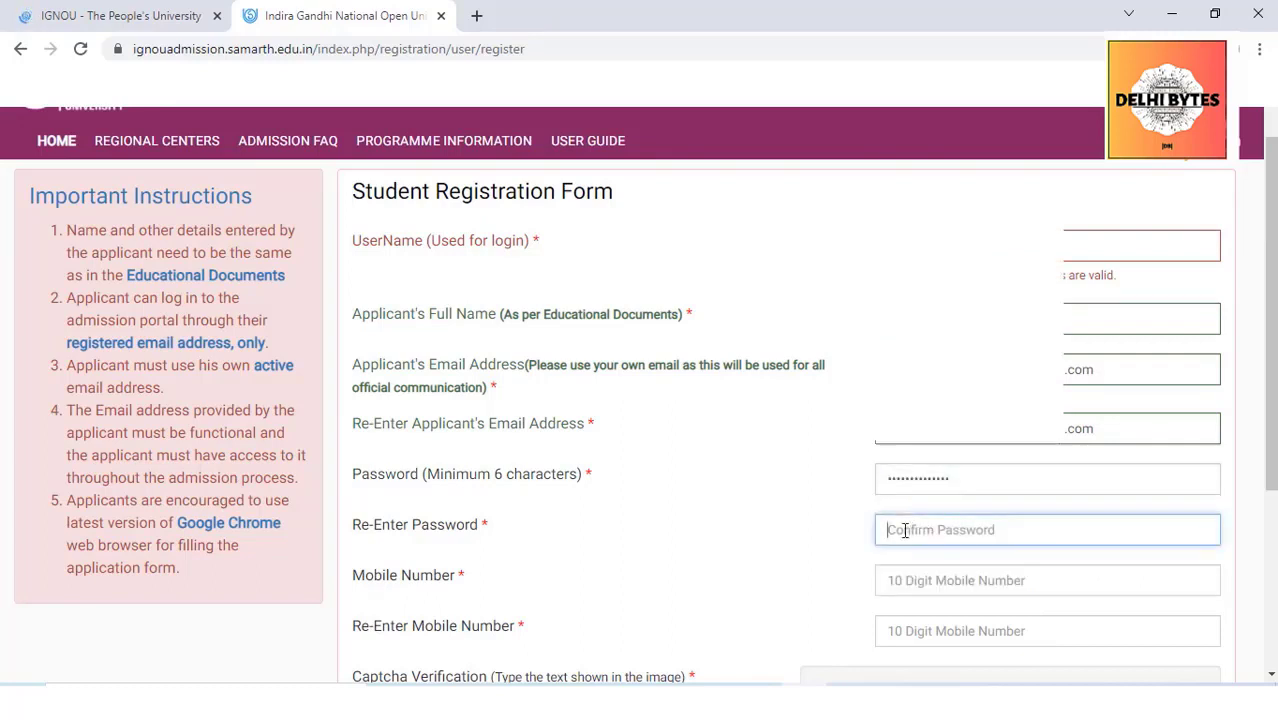
Complete the confirm-password field and enter the mobile number in both mobile fields
{"action": "key", "text": "Tab"}
{"action": "scroll", "coordinate": [905, 530], "scroll_direction": "down", "scroll_amount": 2}
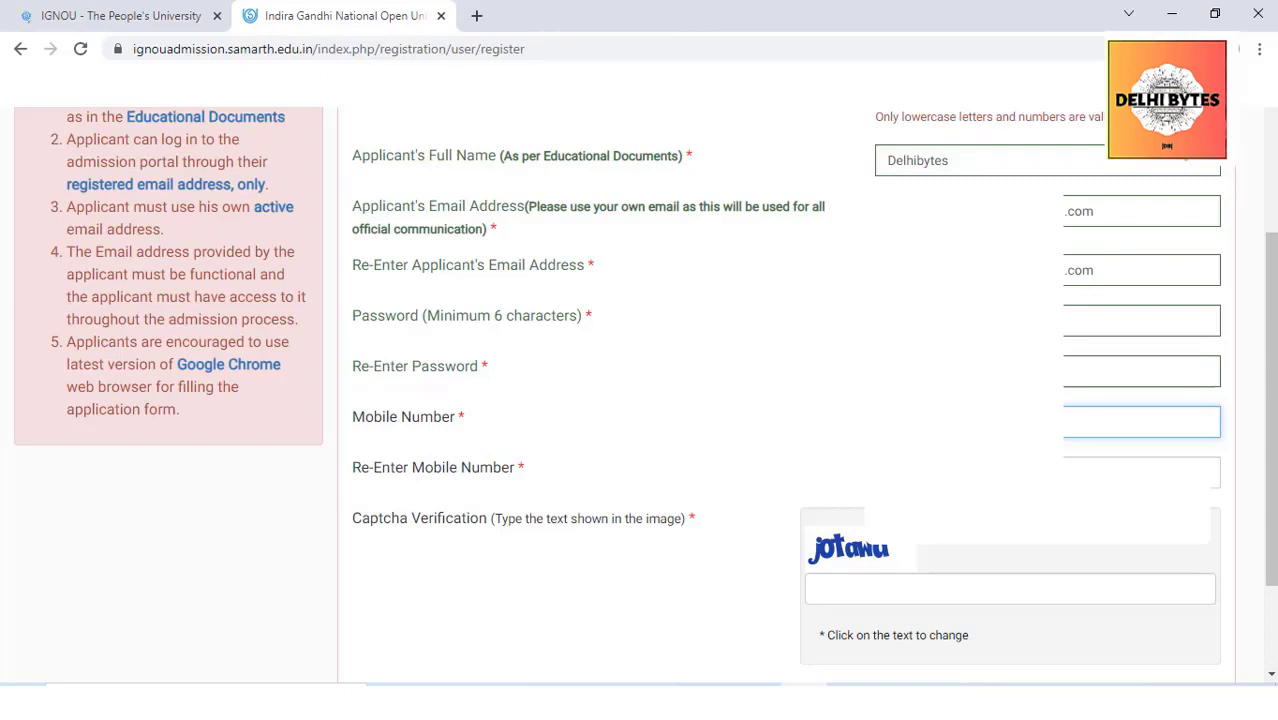
{"action": "key", "text": "Tab"}
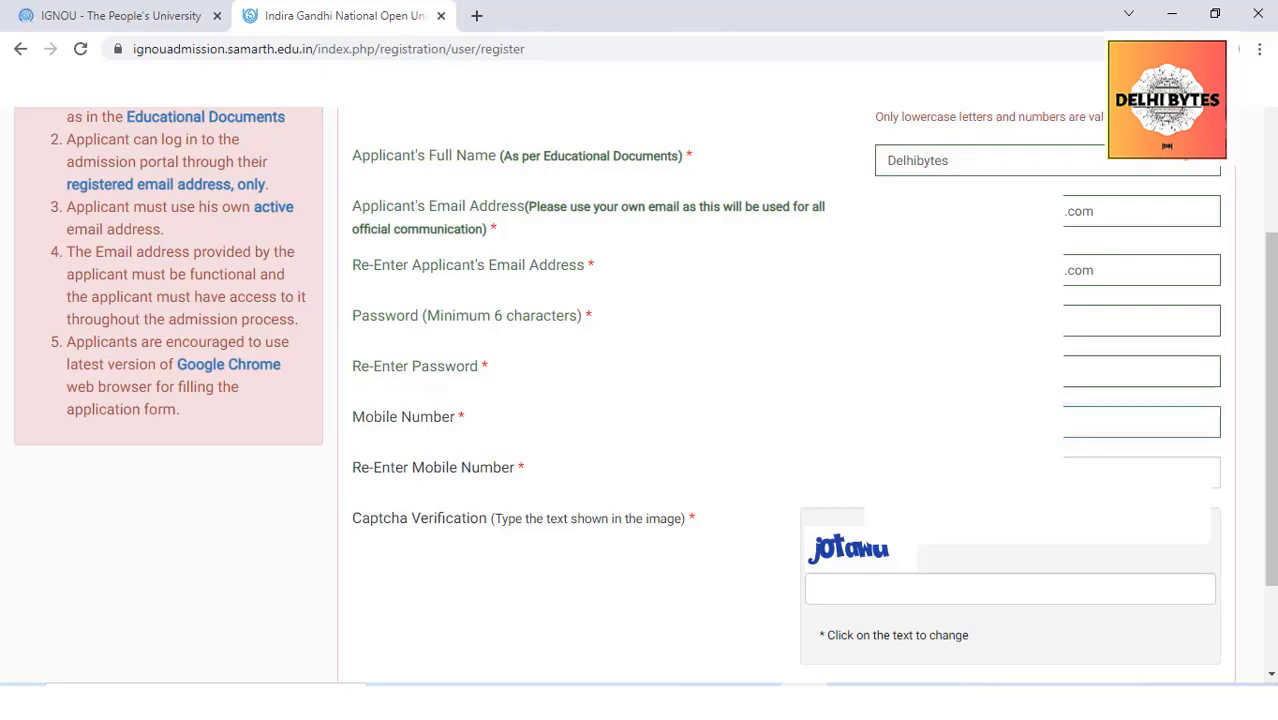
{"action": "left_click", "coordinate": [1140, 472]}
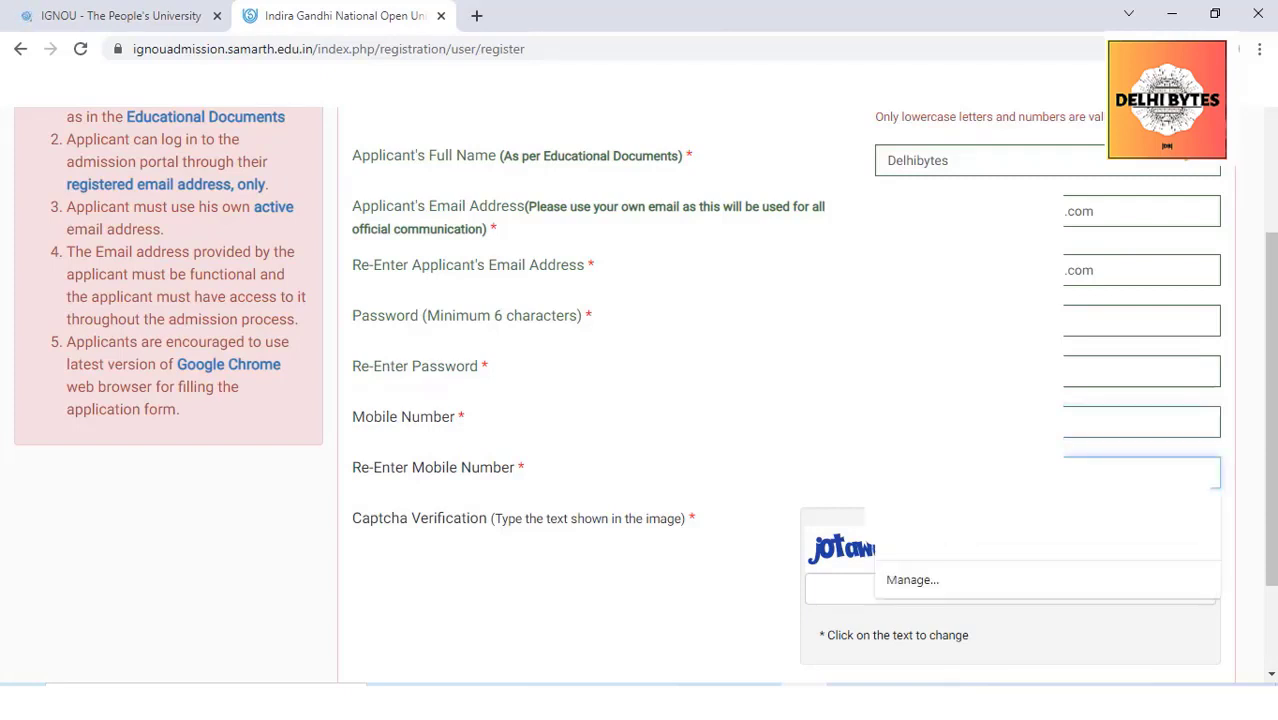
{"action": "left_click", "coordinate": [793, 451]}
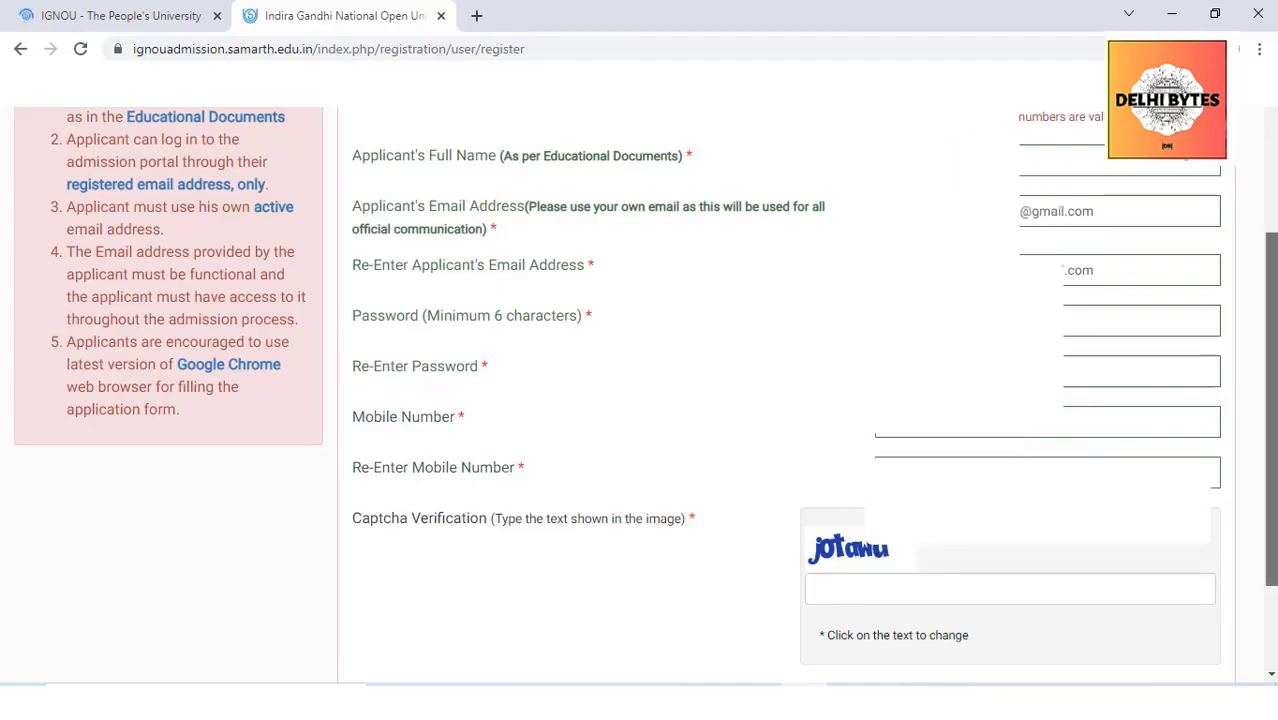
{"action": "scroll", "coordinate": [873, 453], "scroll_direction": "down", "scroll_amount": 2}
Type the registration captcha text and submit the registration with Register
{"action": "left_click", "coordinate": [873, 453]}
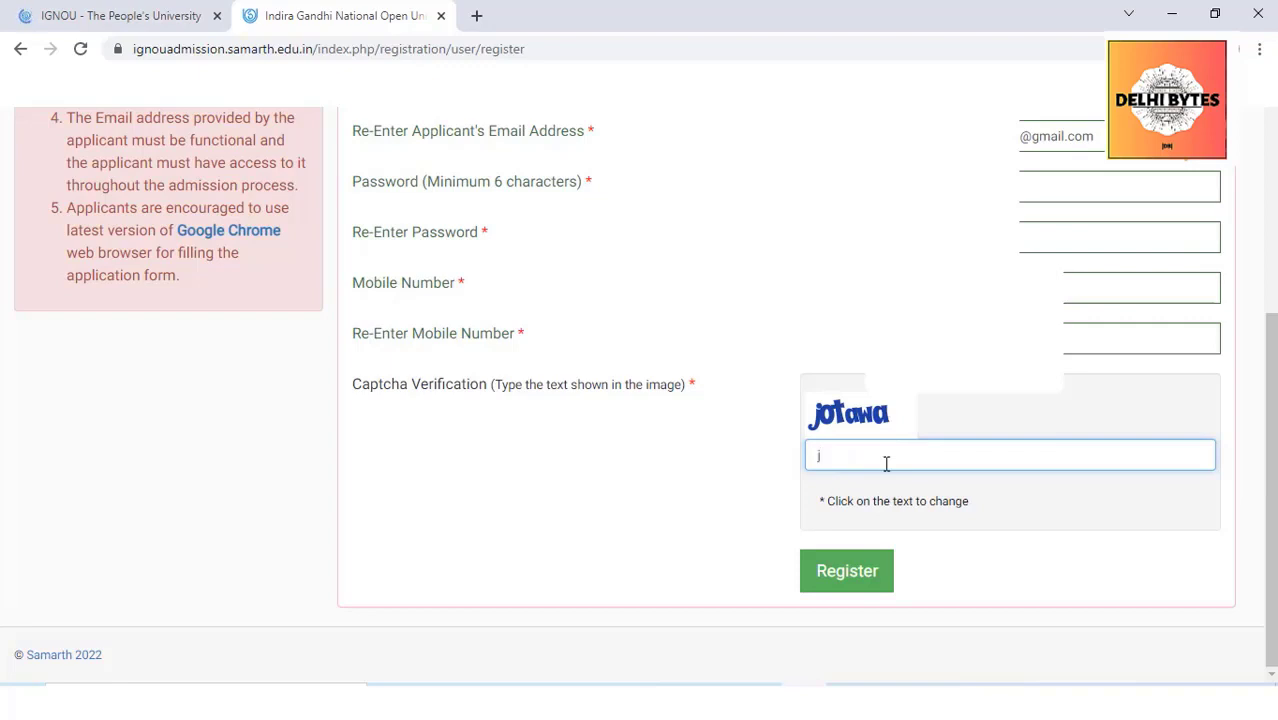
{"action": "type", "text": "jotawa"}
{"action": "left_click", "coordinate": [824, 586]}
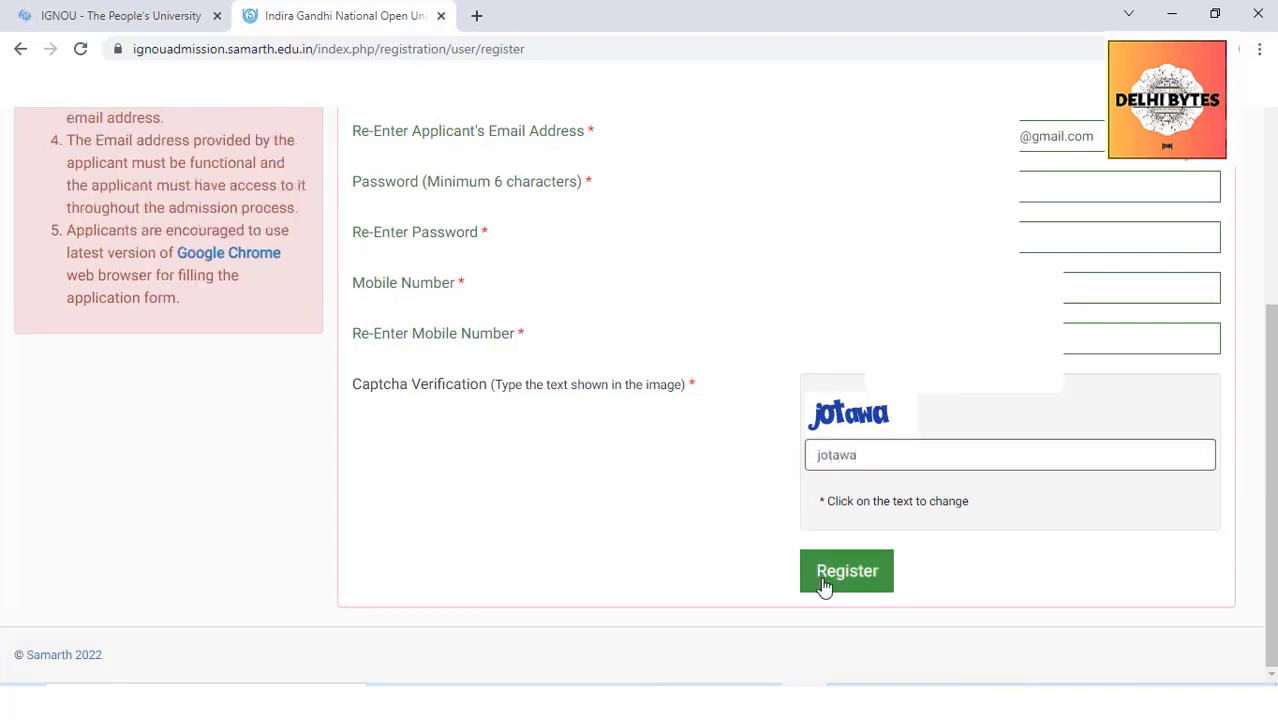
{"action": "left_click", "coordinate": [824, 586]}
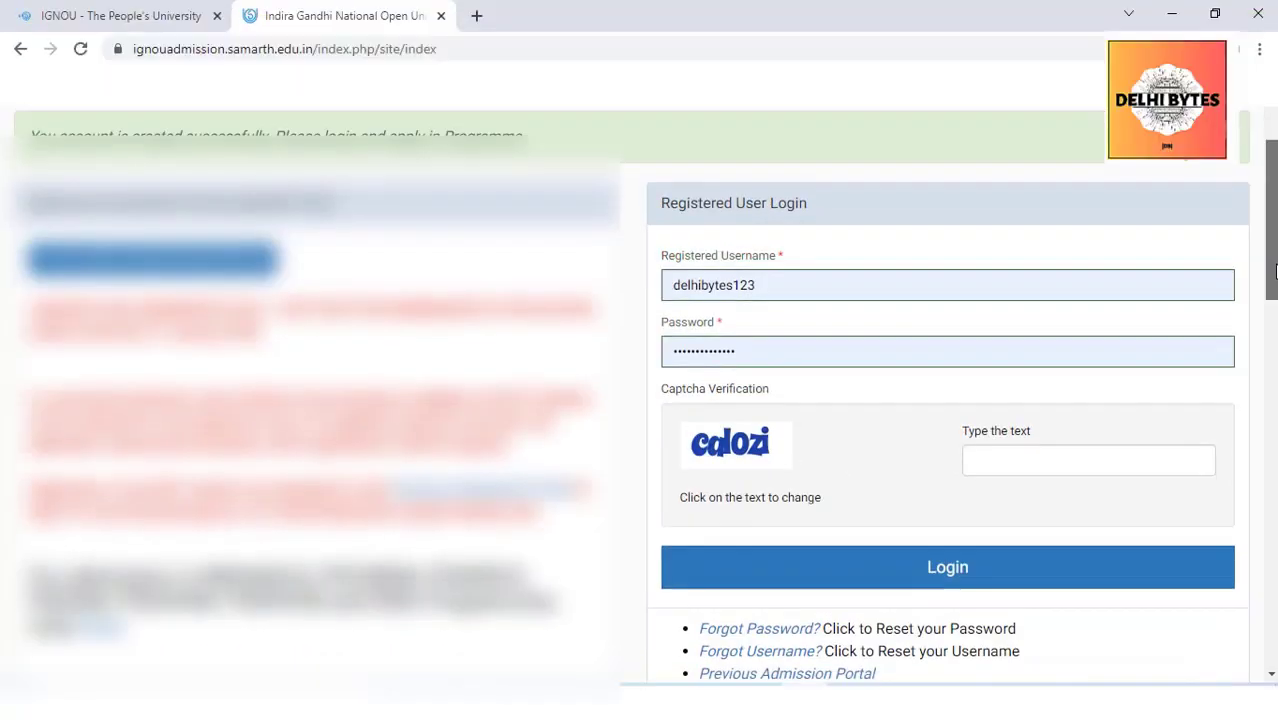
Log in with the new account, refreshing the captcha and entering its text
{"action": "scroll", "coordinate": [643, 395], "scroll_direction": "down", "scroll_amount": 1}
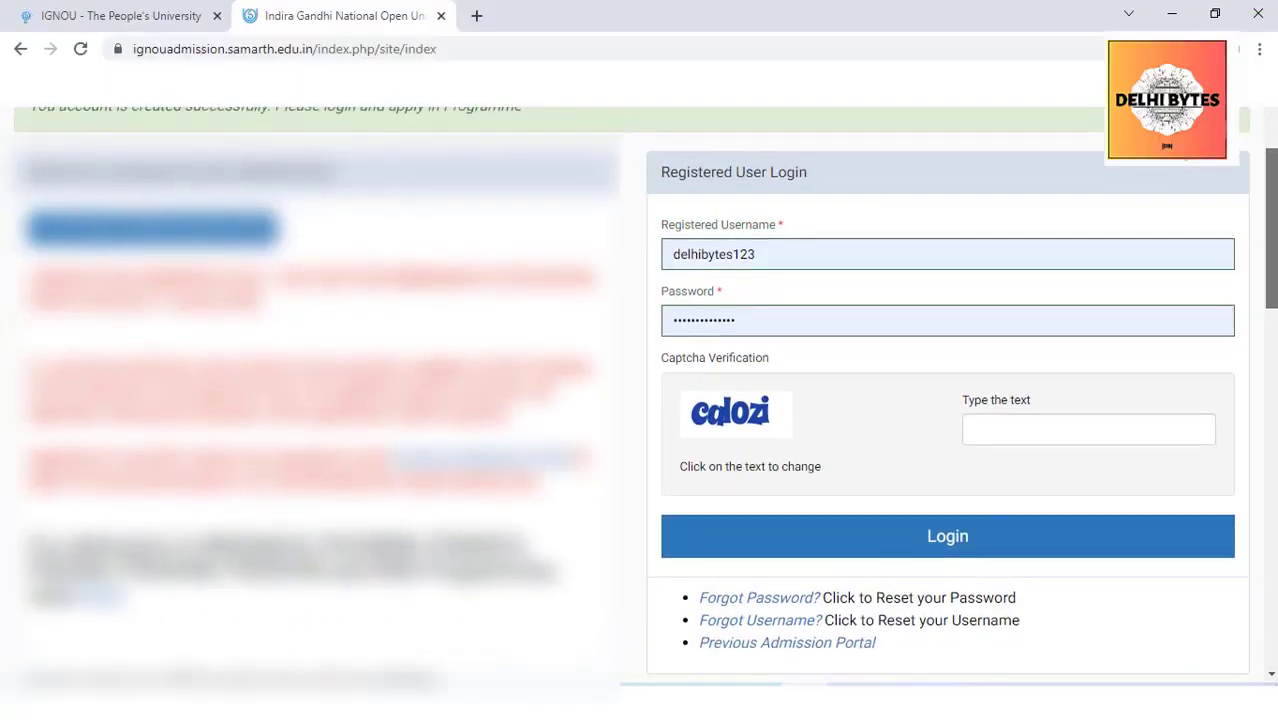
{"action": "scroll", "coordinate": [645, 400], "scroll_direction": "up", "scroll_amount": 1}
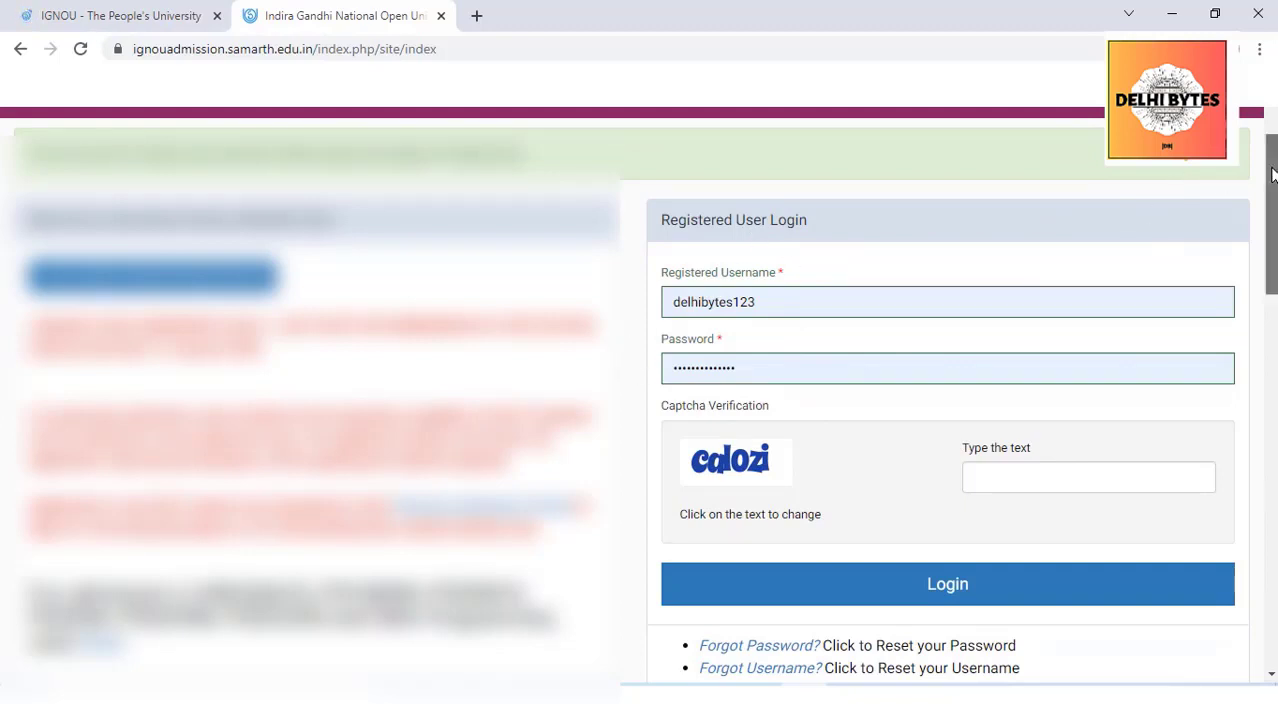
{"action": "scroll", "coordinate": [1268, 190], "scroll_direction": "down", "scroll_amount": 1}
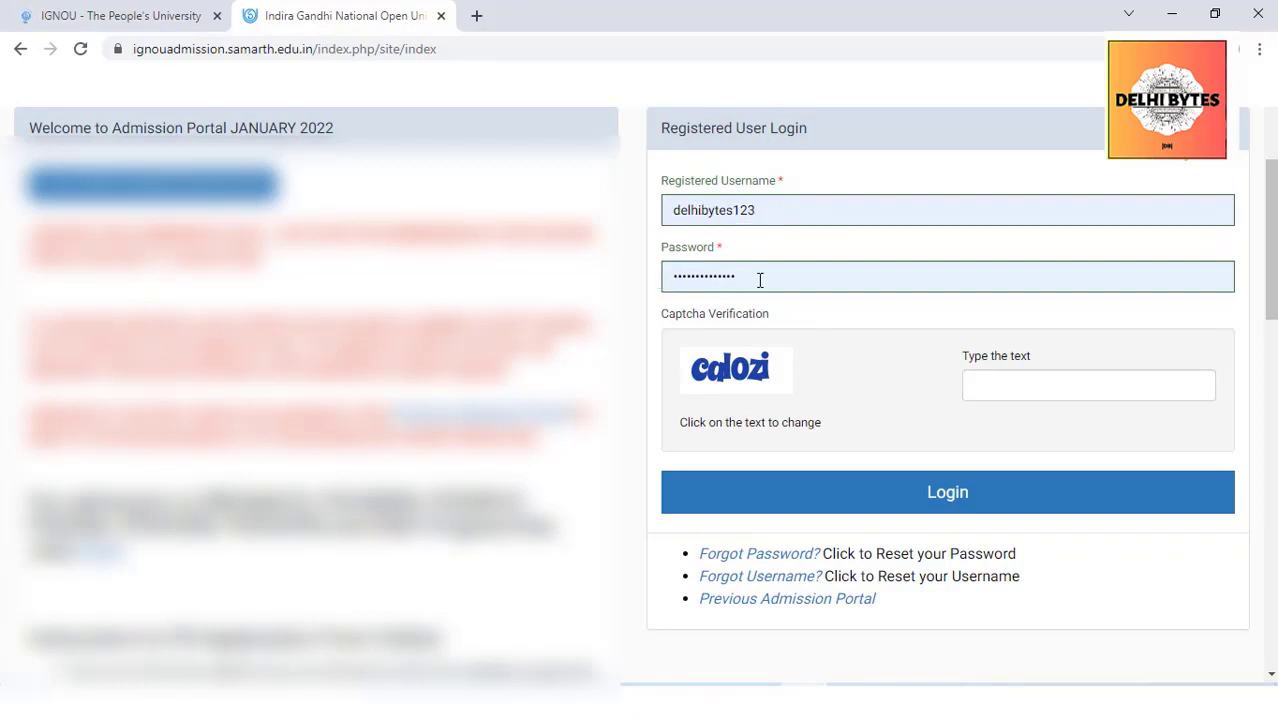
{"action": "left_click", "coordinate": [752, 385]}
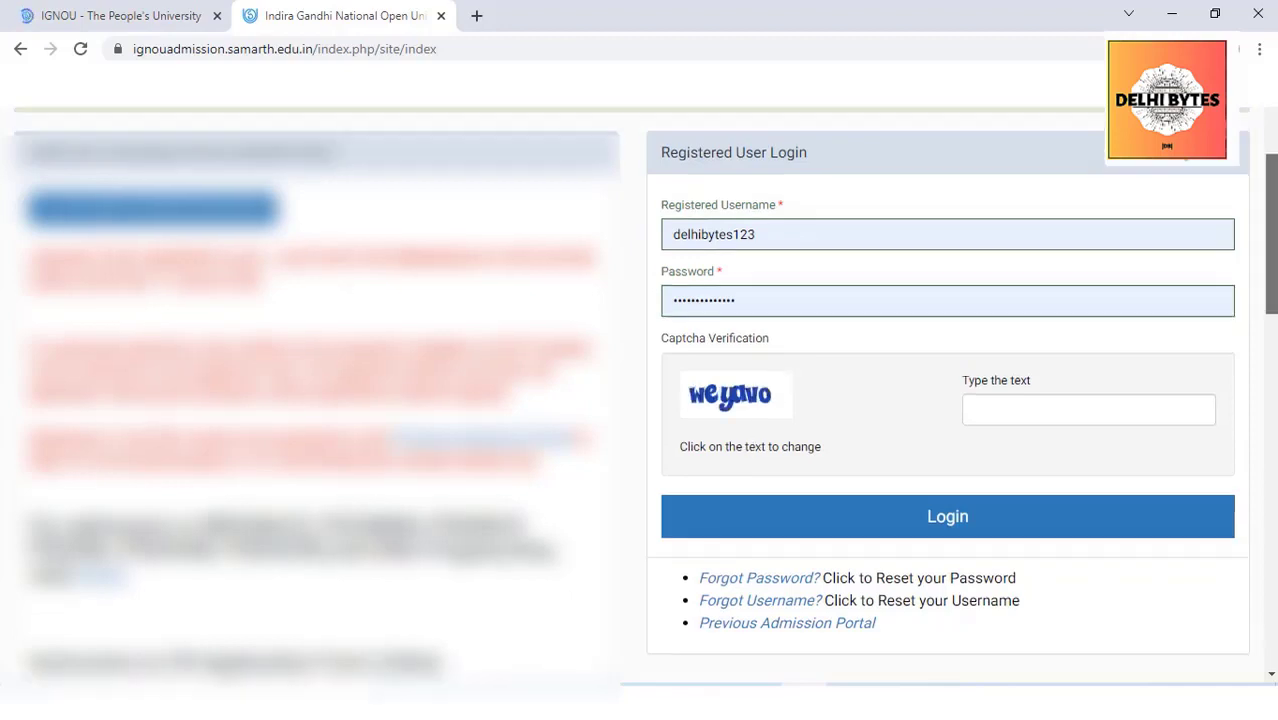
{"action": "scroll", "coordinate": [947, 400], "scroll_direction": "down", "scroll_amount": 1}
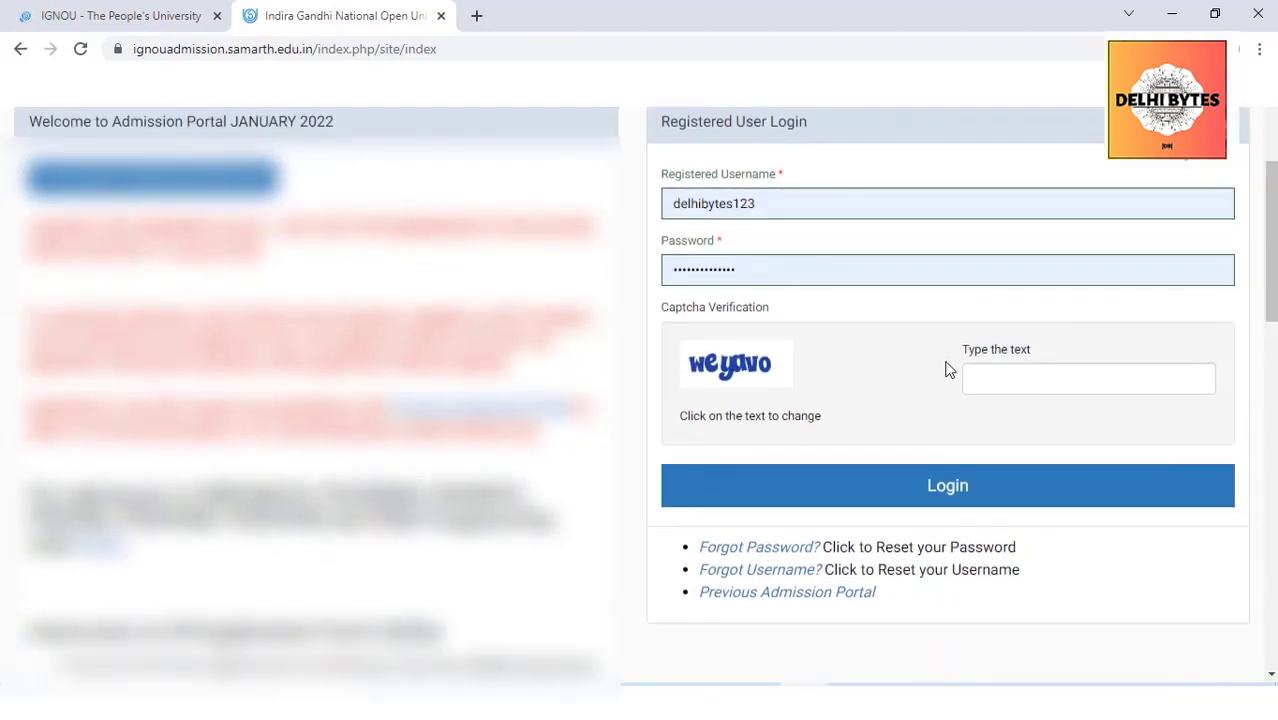
{"action": "left_click", "coordinate": [989, 377]}
{"action": "type", "text": "we"}
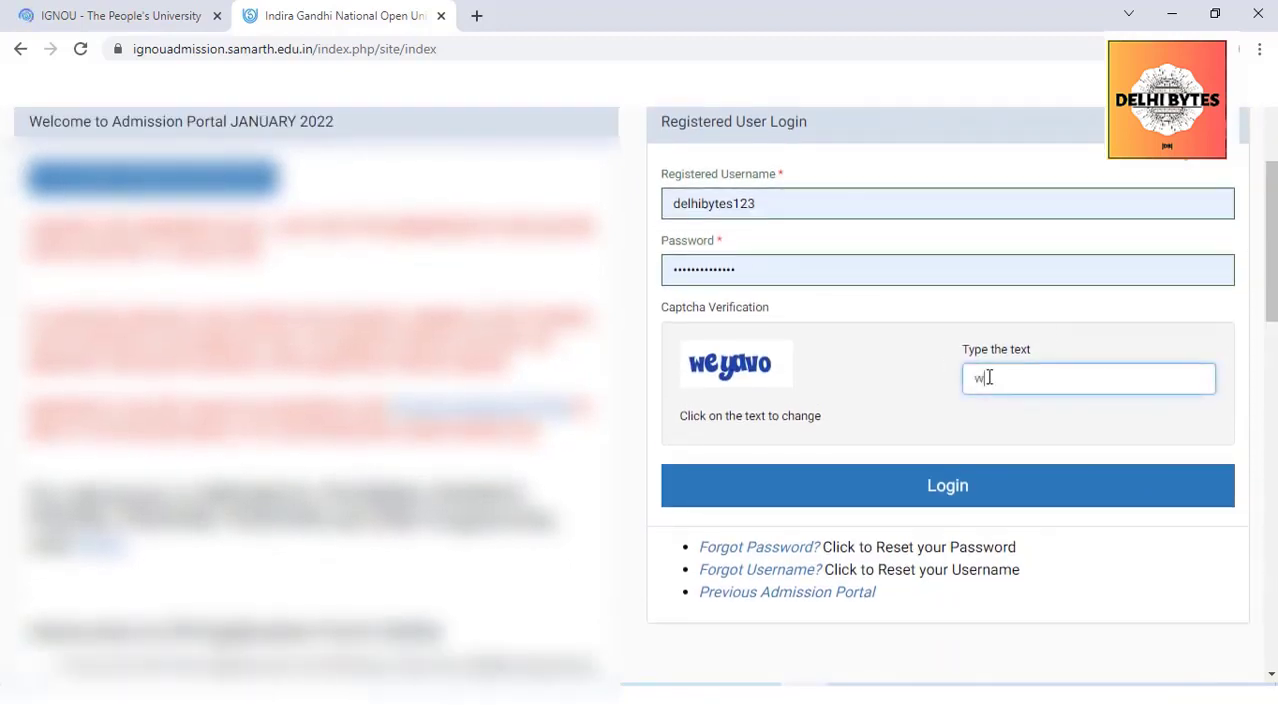
{"action": "type", "text": "yavo"}
{"action": "left_click", "coordinate": [943, 483]}
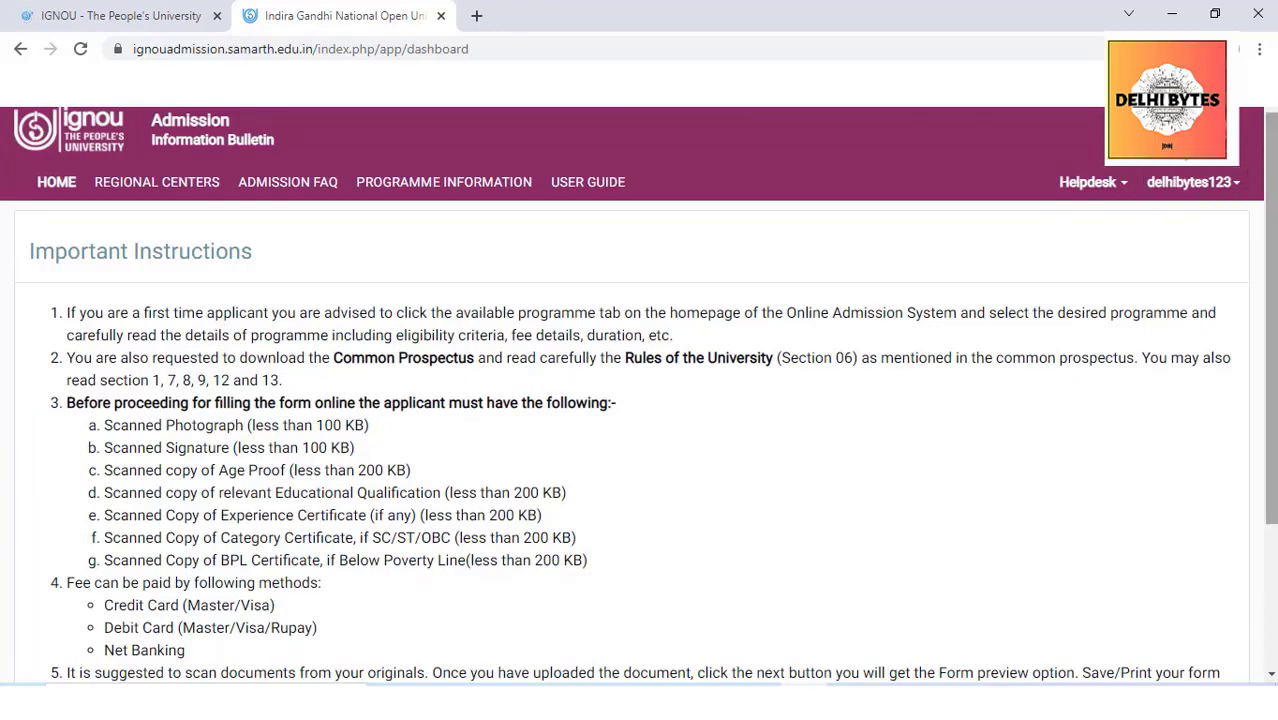
Tick 'I have read the important information' and submit to start the application form
{"action": "scroll", "coordinate": [1274, 248], "scroll_direction": "down", "scroll_amount": 2}
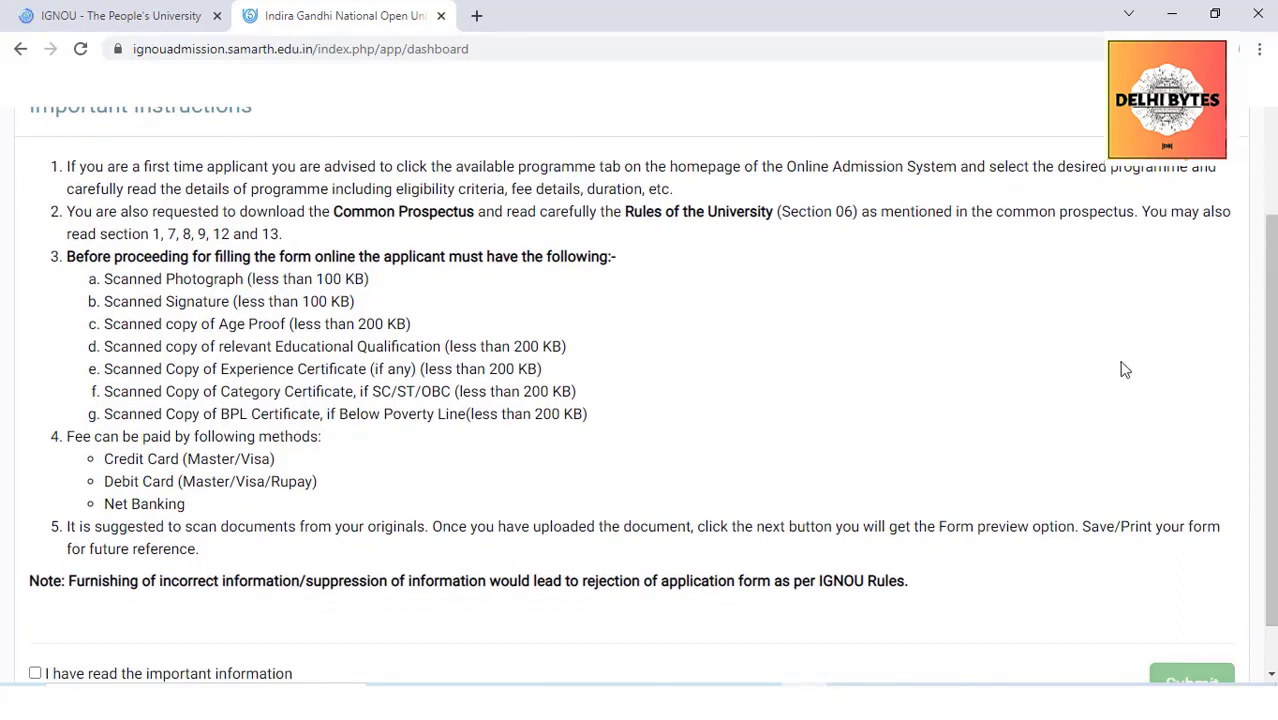
{"action": "scroll", "coordinate": [1274, 312], "scroll_direction": "down", "scroll_amount": 1}
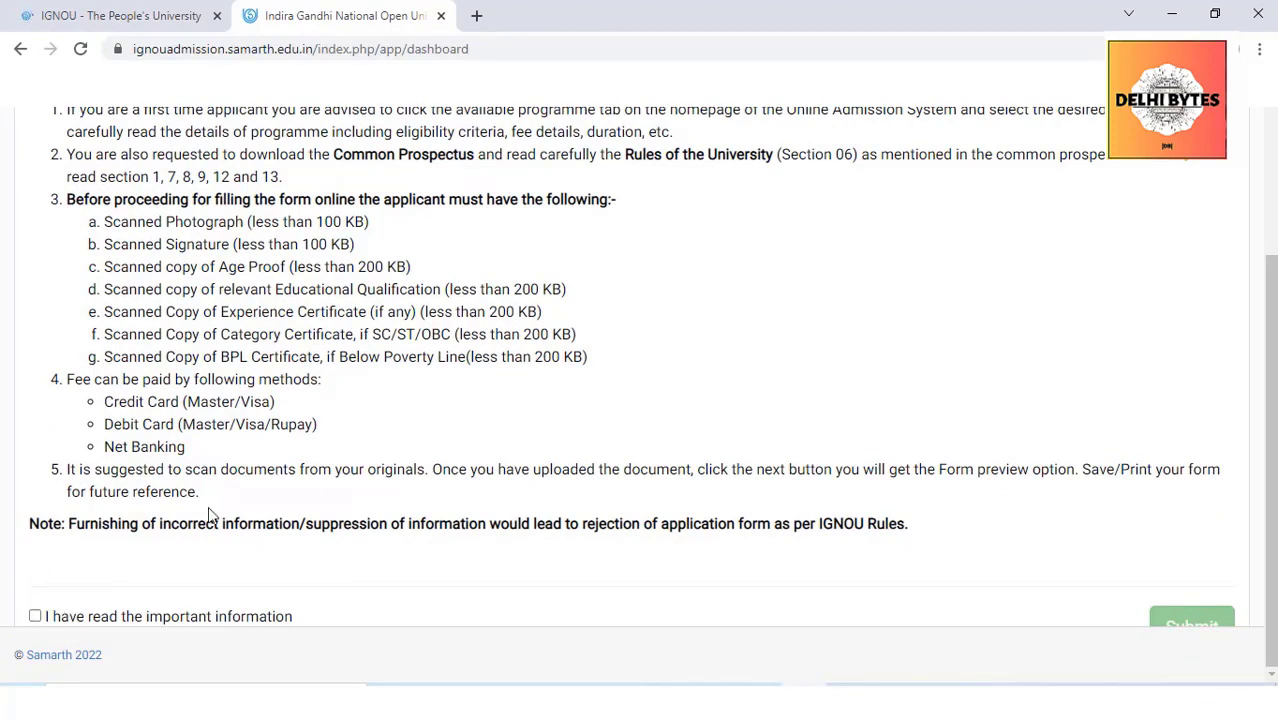
{"action": "left_click", "coordinate": [35, 617]}
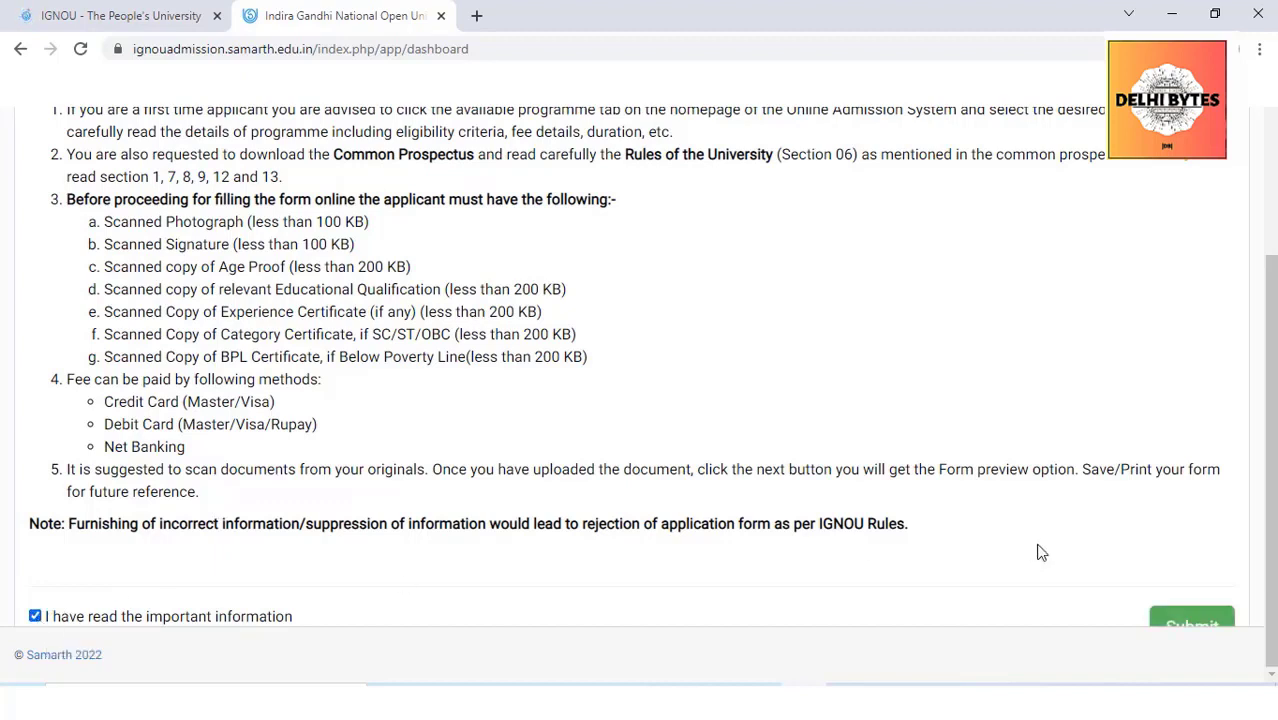
{"action": "left_click", "coordinate": [1203, 621]}
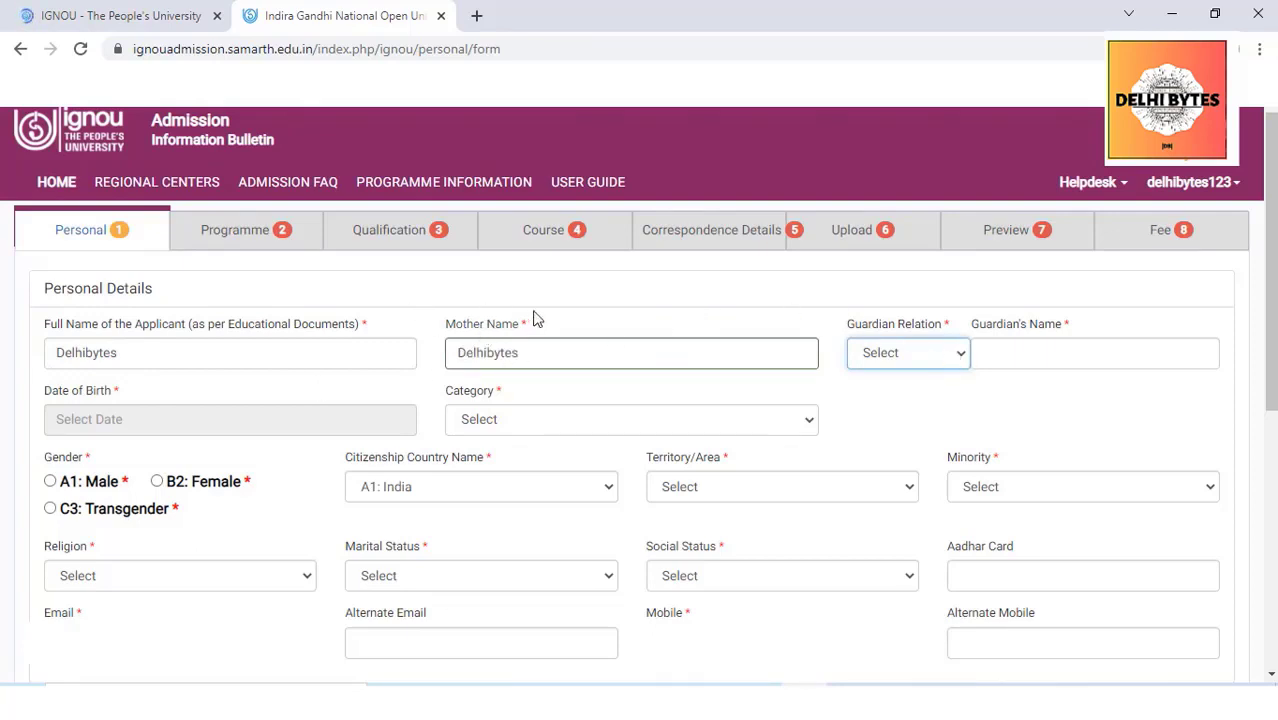
Enter the guardian's name with the relation set to Father's
{"action": "left_click", "coordinate": [1010, 360]}
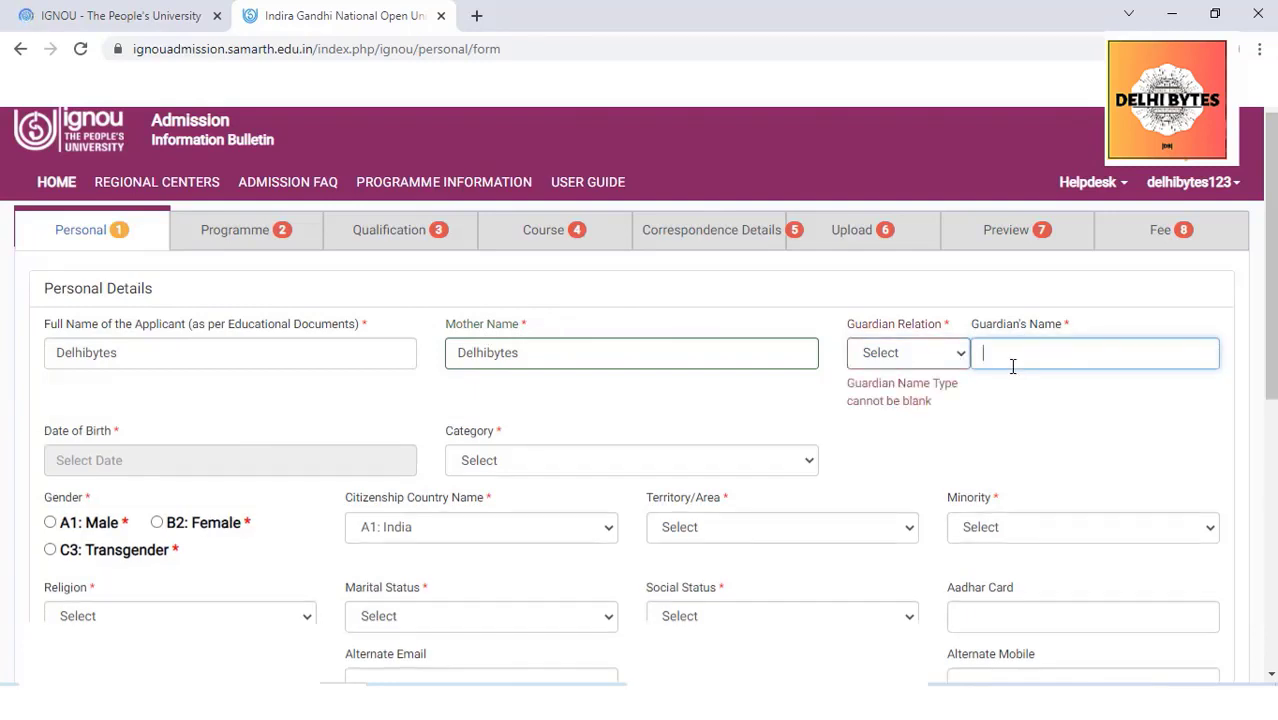
{"action": "left_click", "coordinate": [960, 360]}
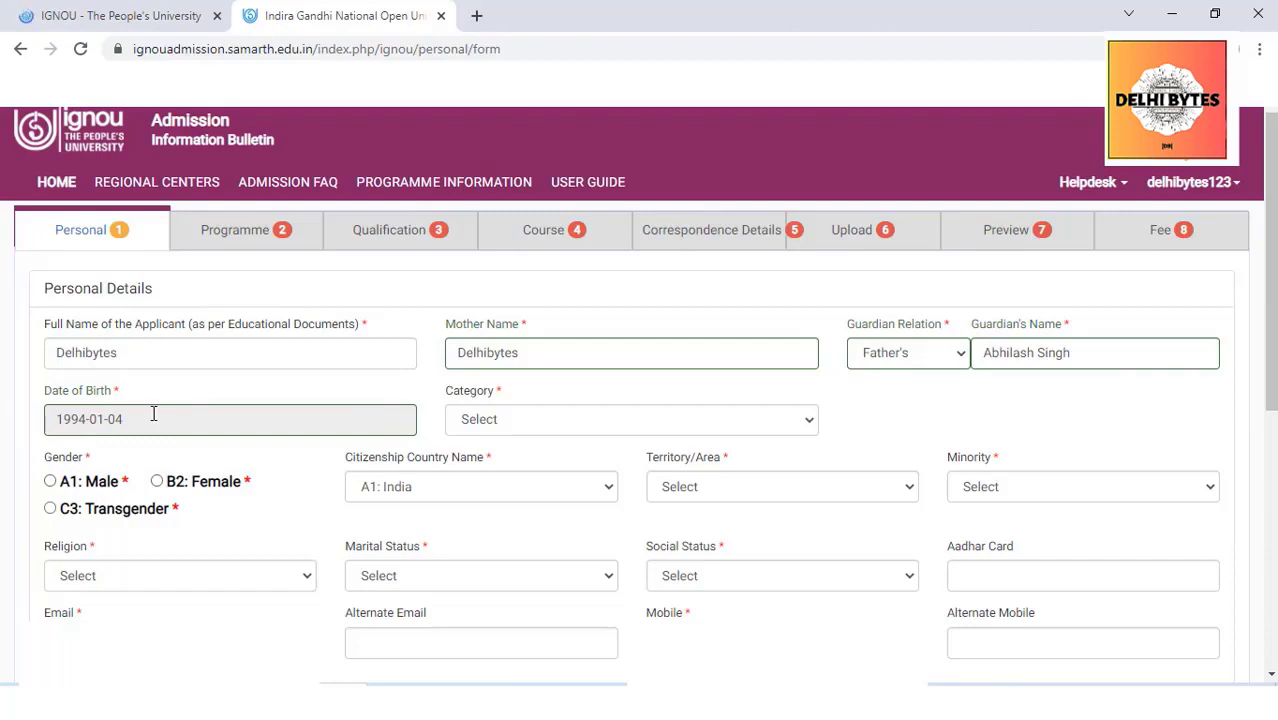
Set category Unreserved (UR), gender Male, citizenship India and territory Urban
{"action": "left_click", "coordinate": [553, 420]}
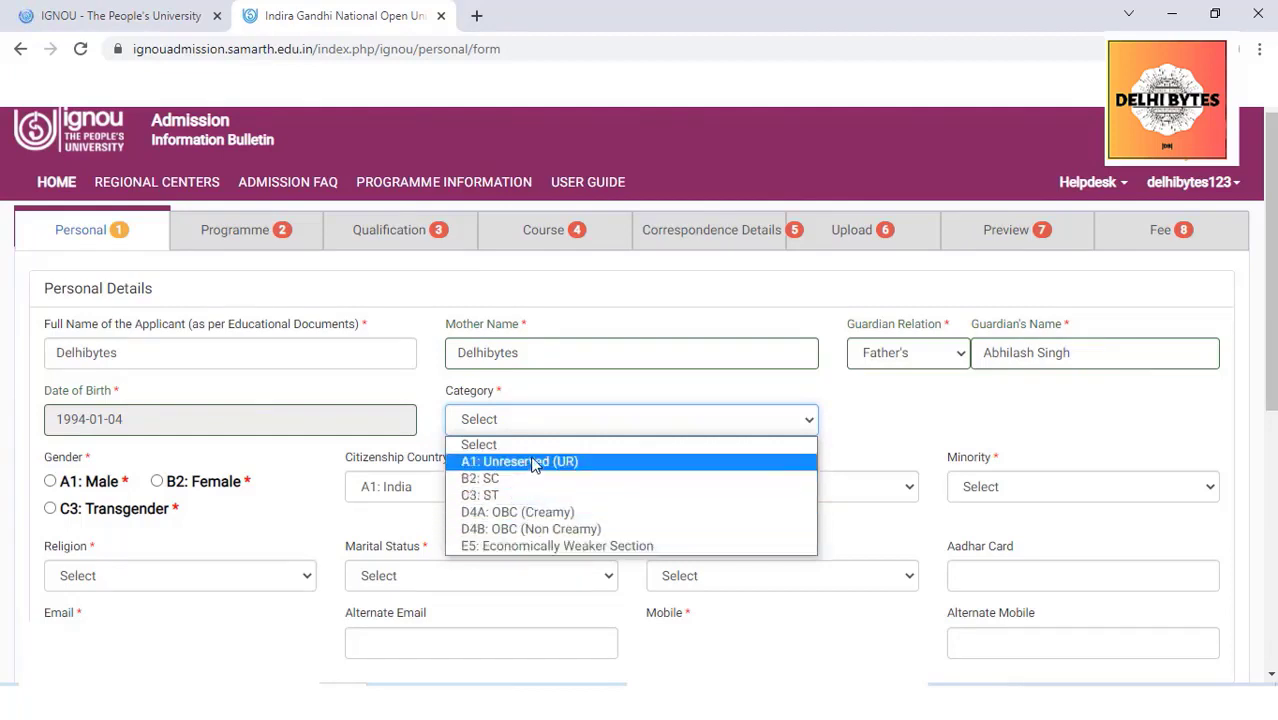
{"action": "left_click", "coordinate": [535, 462]}
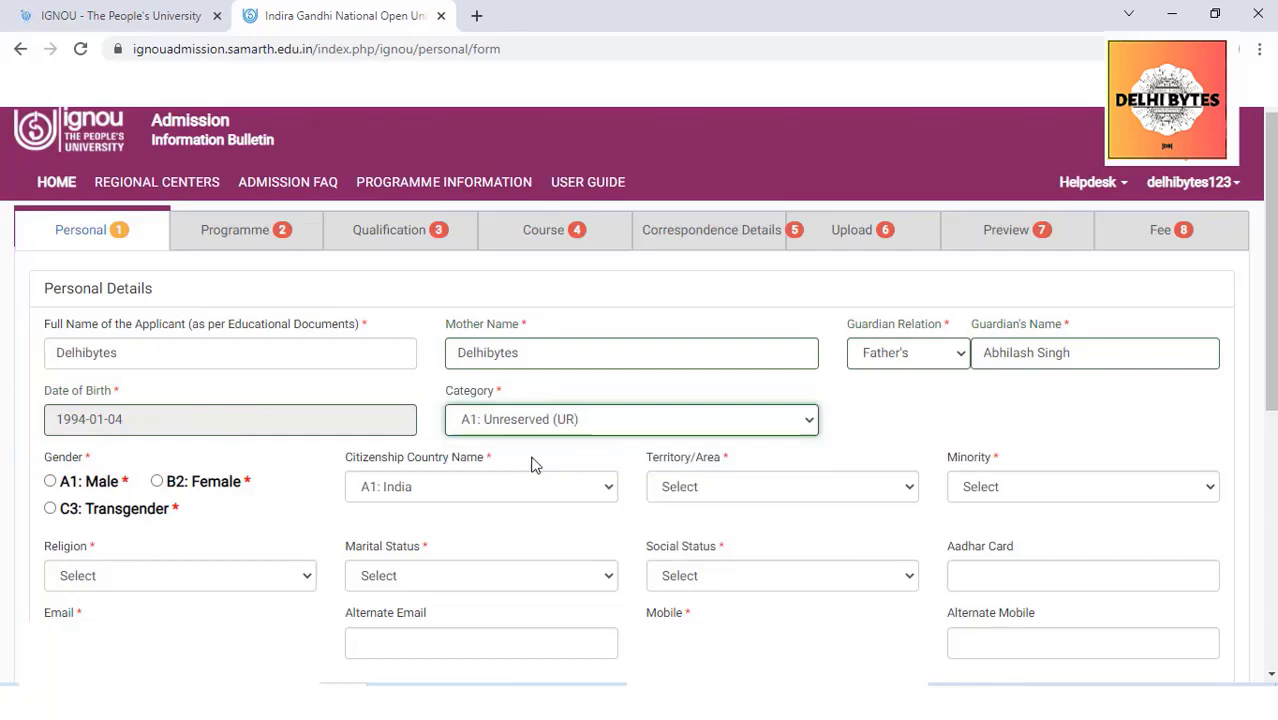
{"action": "scroll", "coordinate": [530, 462], "scroll_direction": "down", "scroll_amount": 1}
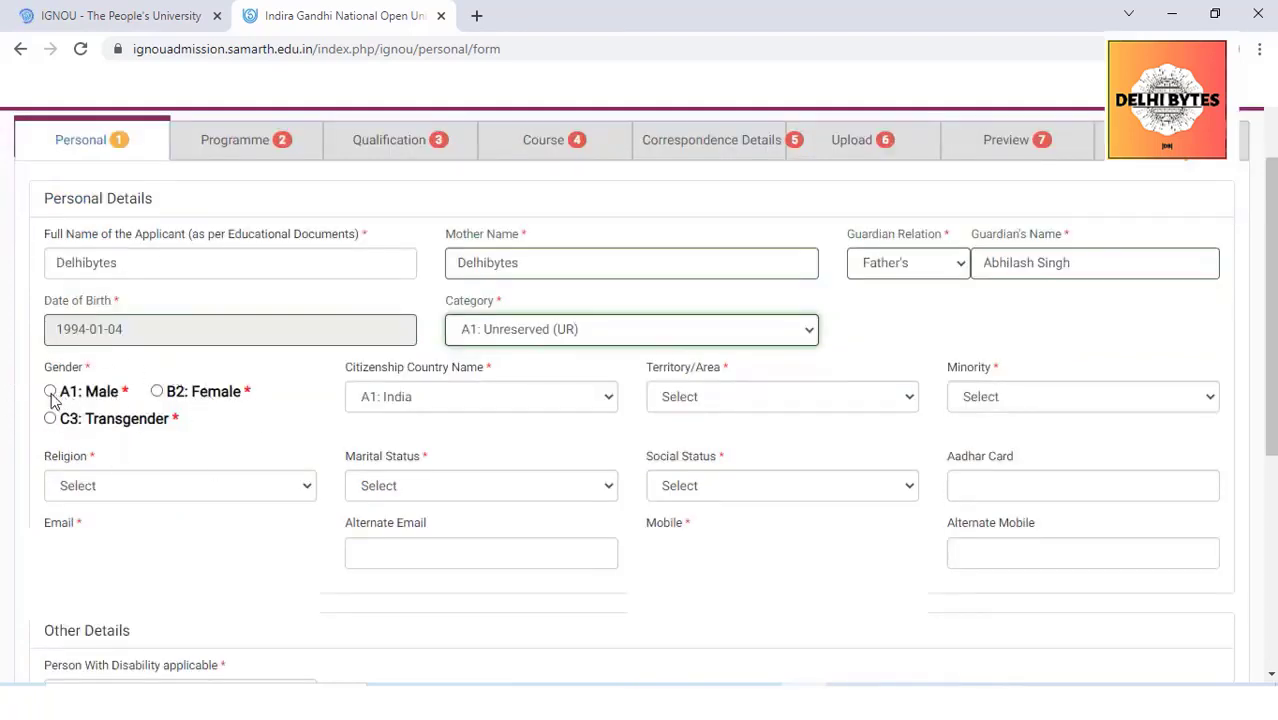
{"action": "left_click", "coordinate": [50, 392]}
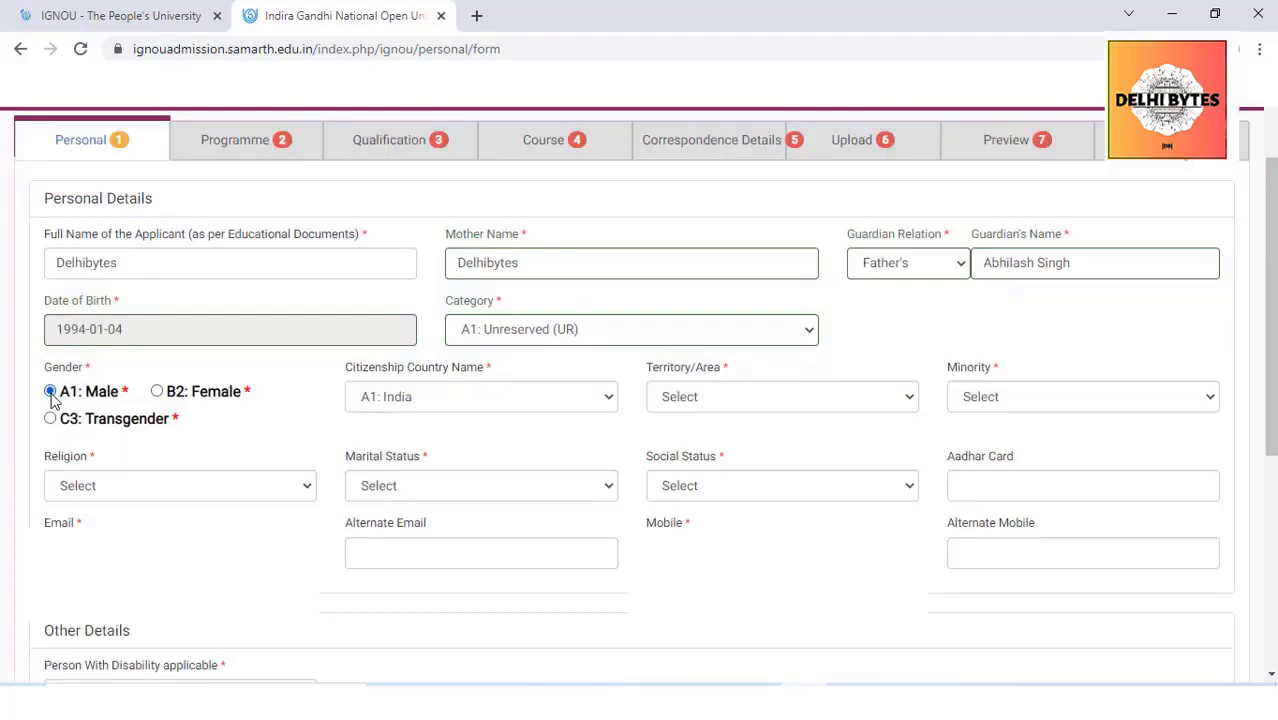
{"action": "left_click", "coordinate": [518, 400]}
{"action": "left_click", "coordinate": [449, 424]}
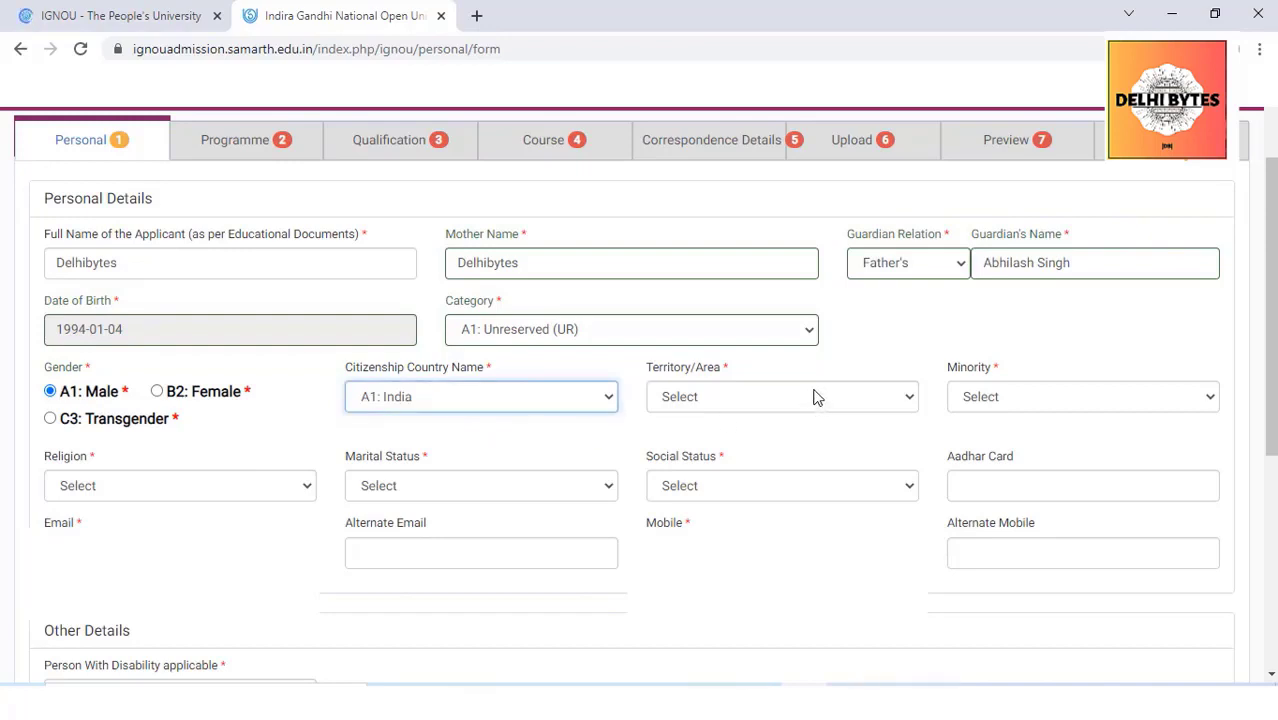
{"action": "left_click", "coordinate": [902, 402]}
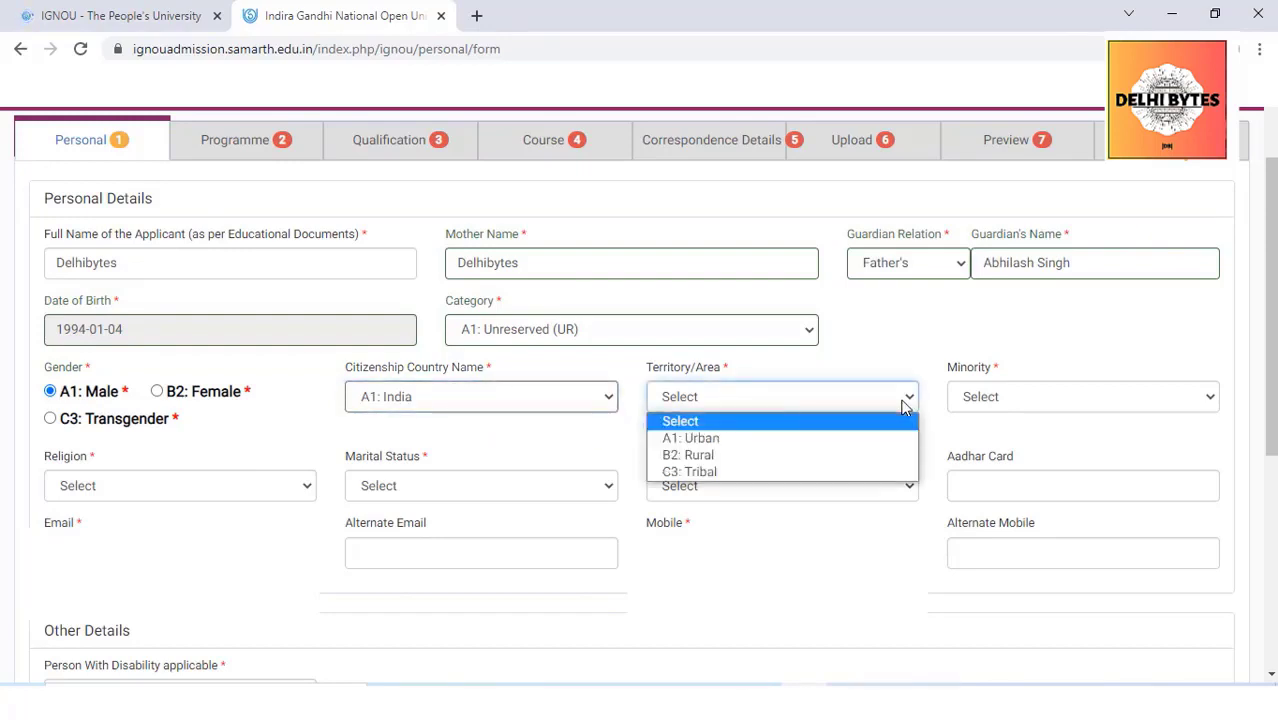
{"action": "left_click", "coordinate": [715, 438]}
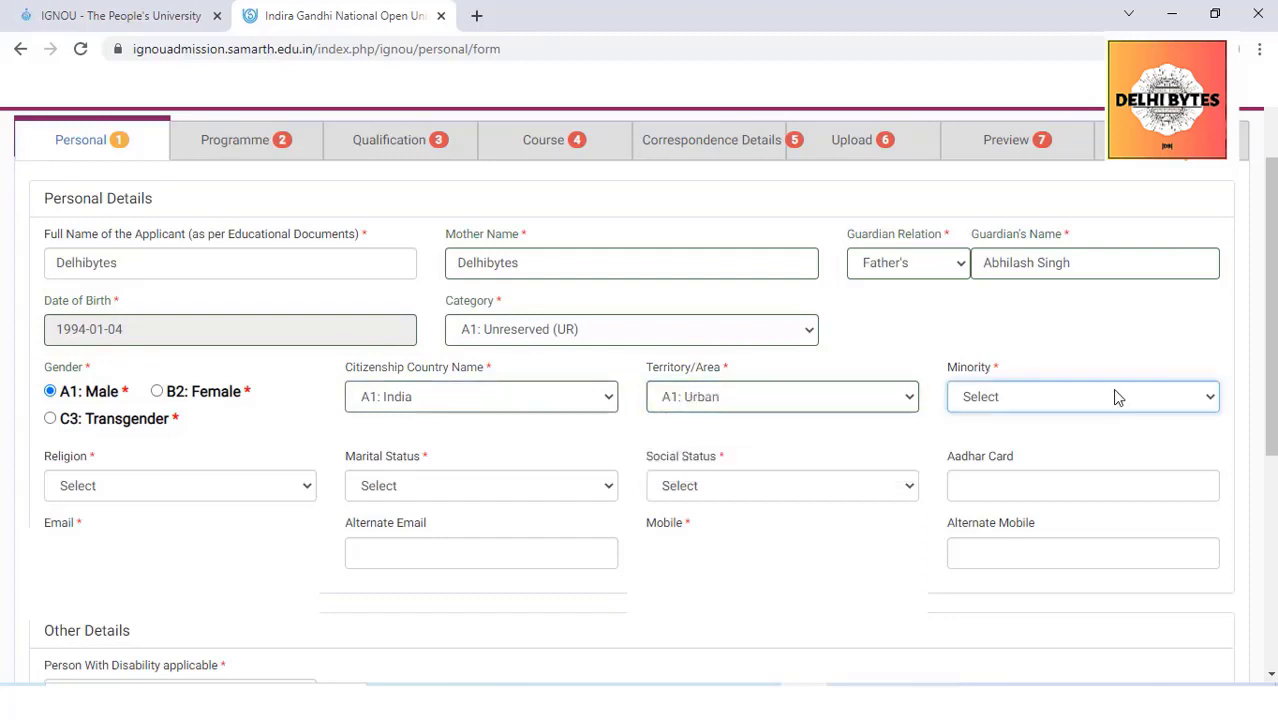
Set minority B2: No, religion Other, Single, social status Not Applicable, and enter the Aadhaar number
{"action": "left_click", "coordinate": [1170, 398]}
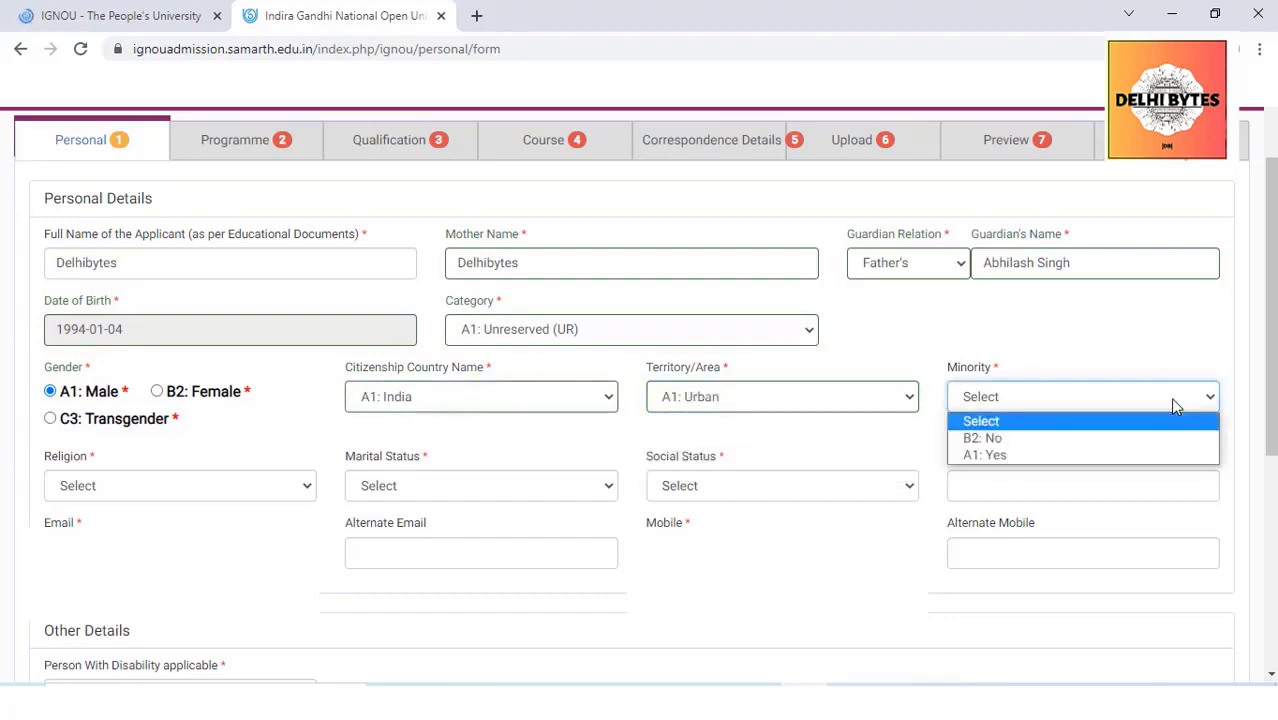
{"action": "left_click", "coordinate": [1040, 455]}
{"action": "left_click", "coordinate": [1098, 405]}
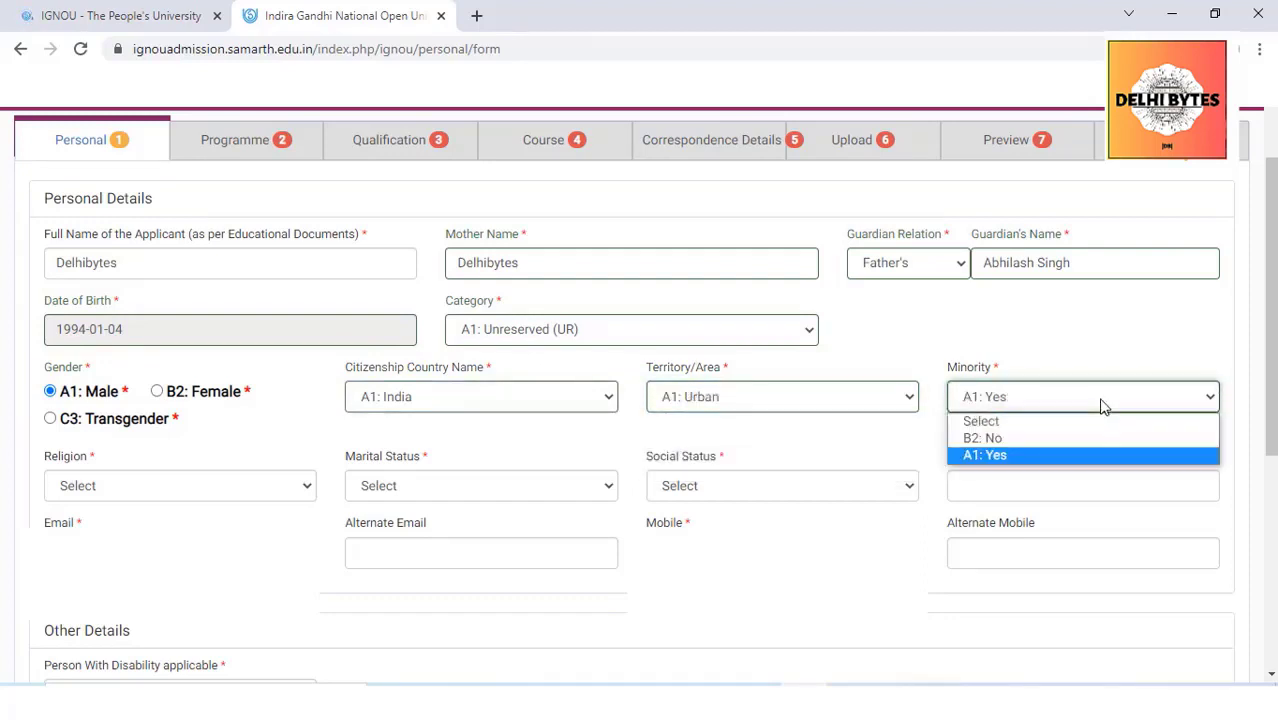
{"action": "left_click", "coordinate": [1000, 438]}
{"action": "left_click", "coordinate": [210, 486]}
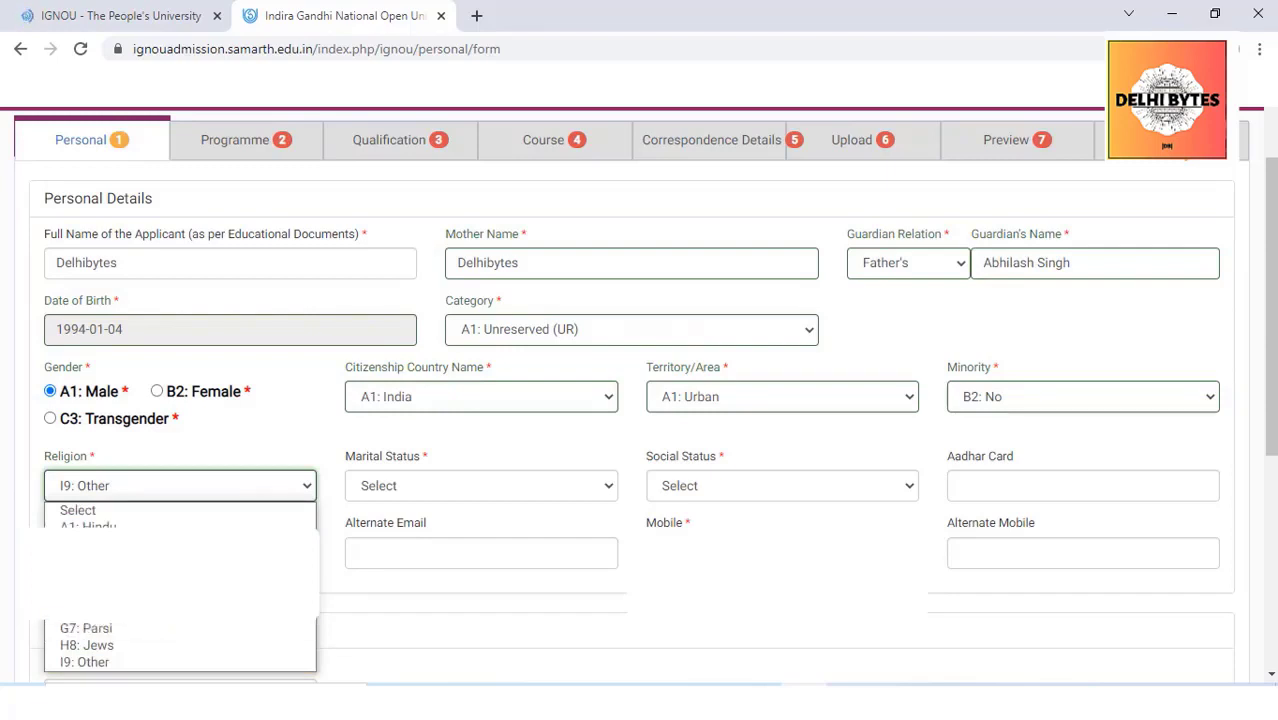
{"action": "left_click", "coordinate": [100, 664]}
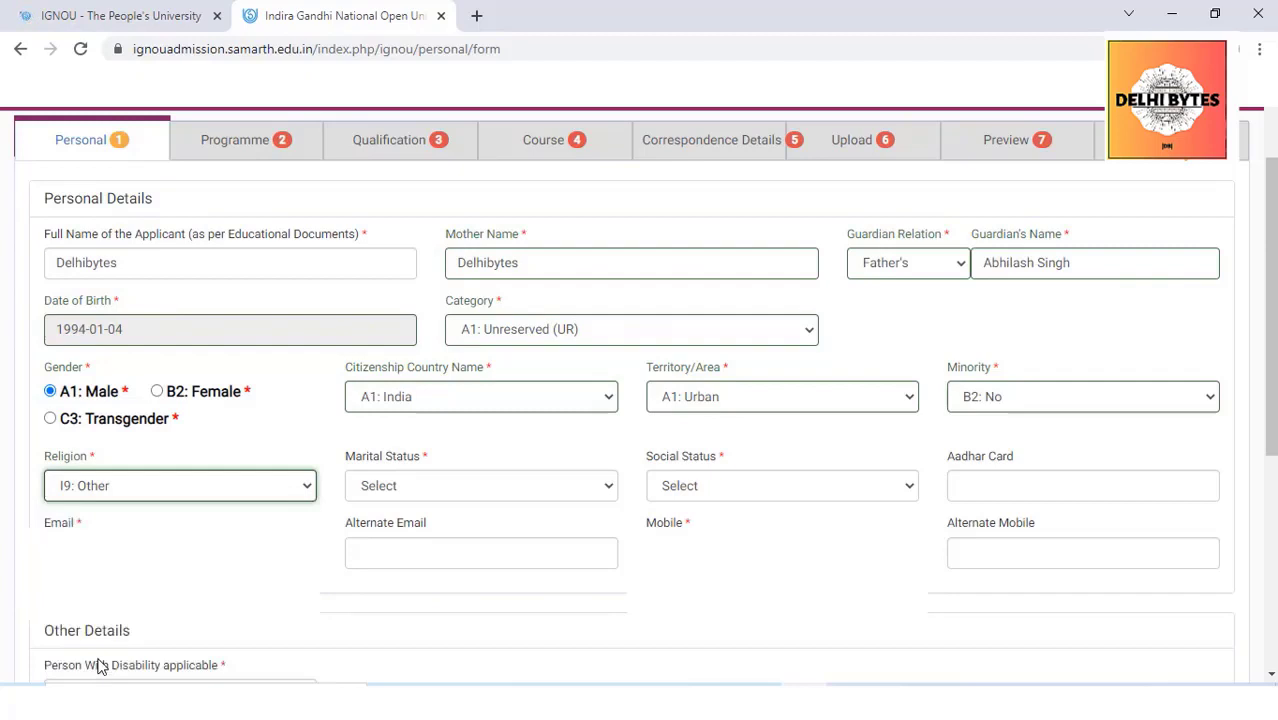
{"action": "left_click", "coordinate": [556, 488]}
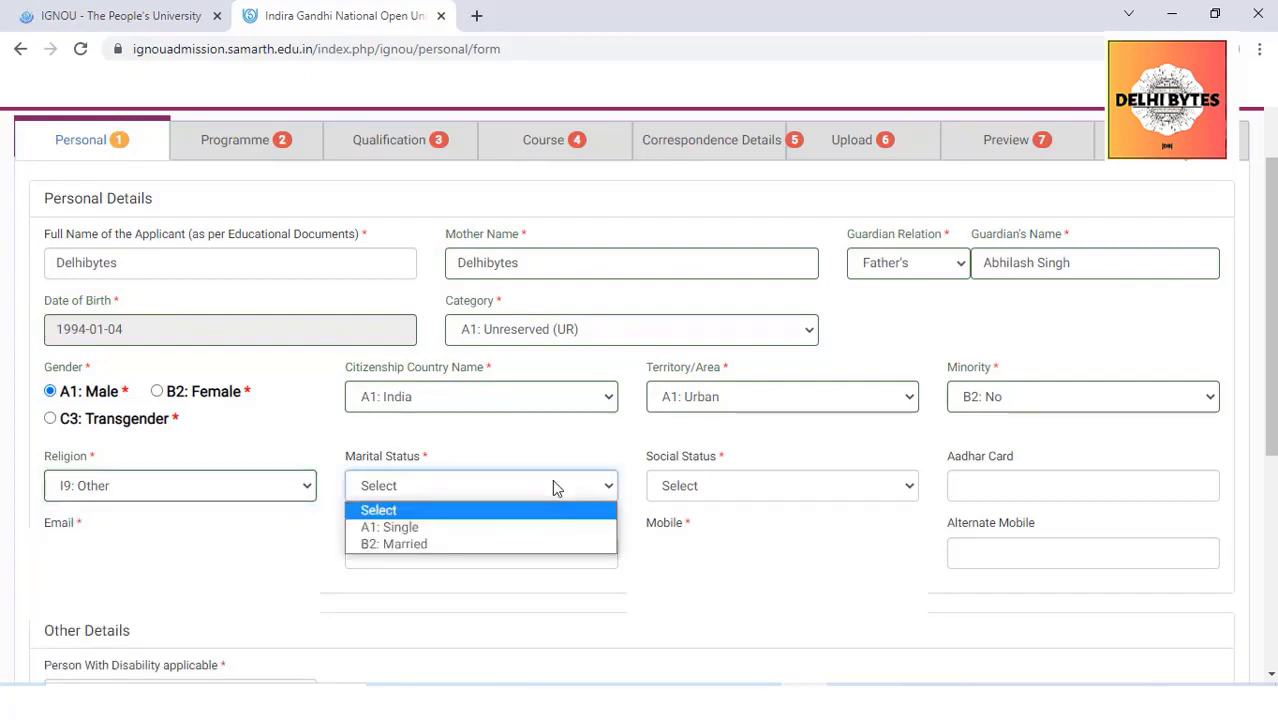
{"action": "left_click", "coordinate": [416, 533]}
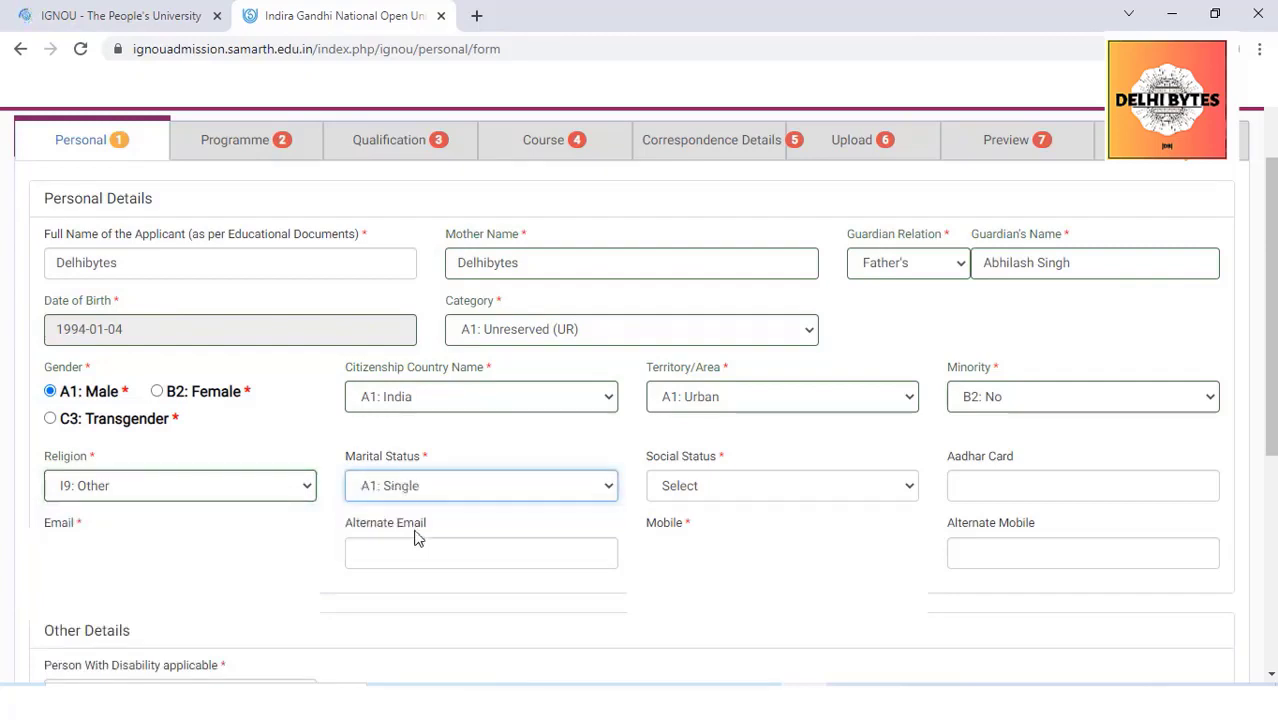
{"action": "left_click", "coordinate": [792, 490]}
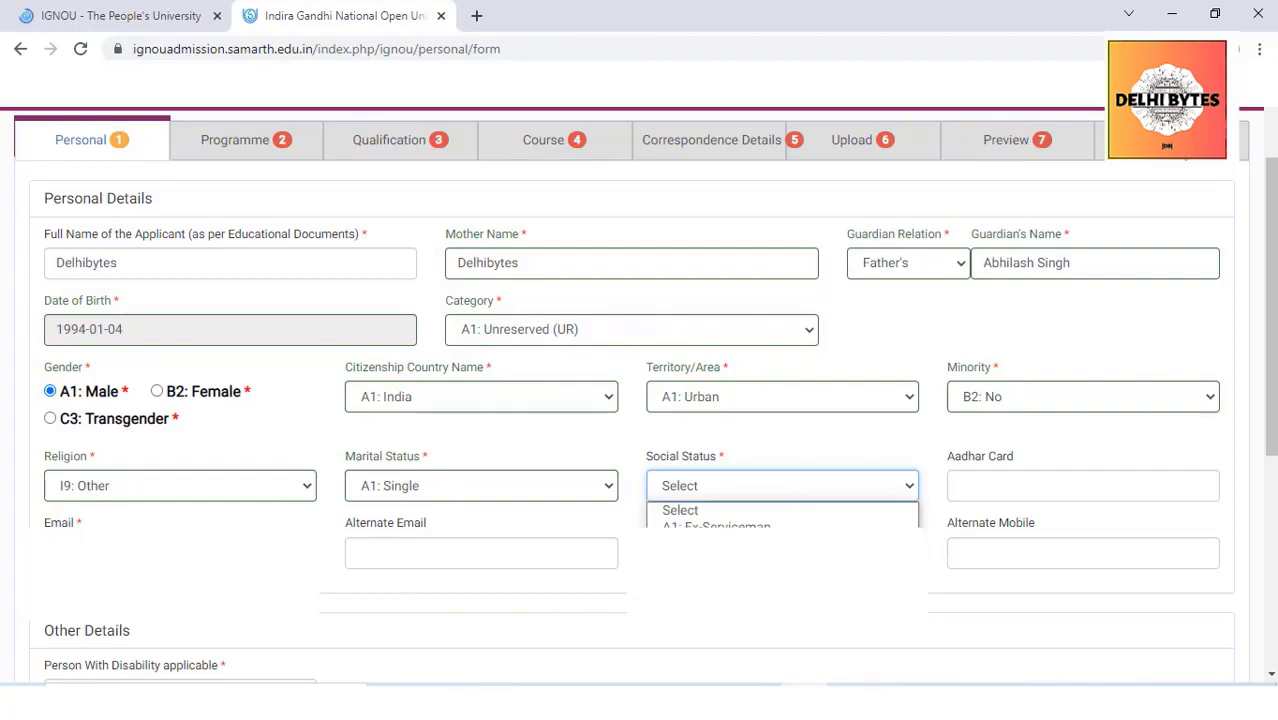
{"action": "left_click", "coordinate": [716, 561]}
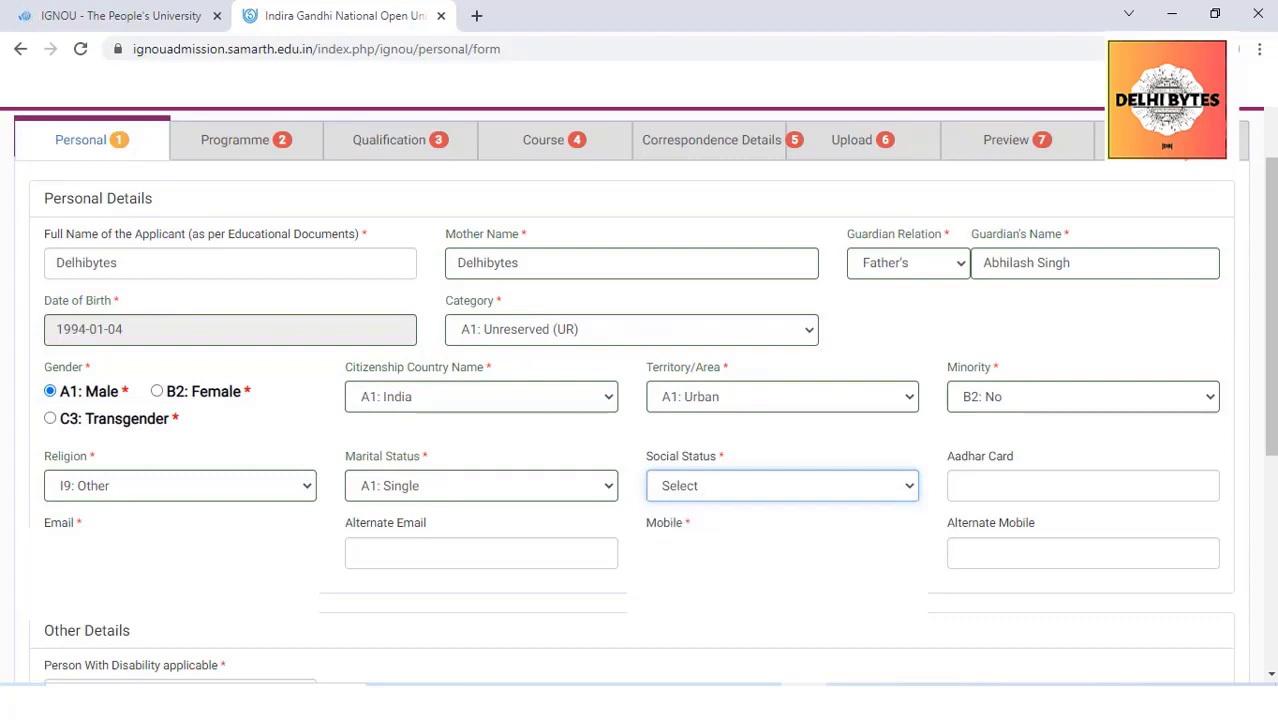
{"action": "left_click", "coordinate": [1018, 480]}
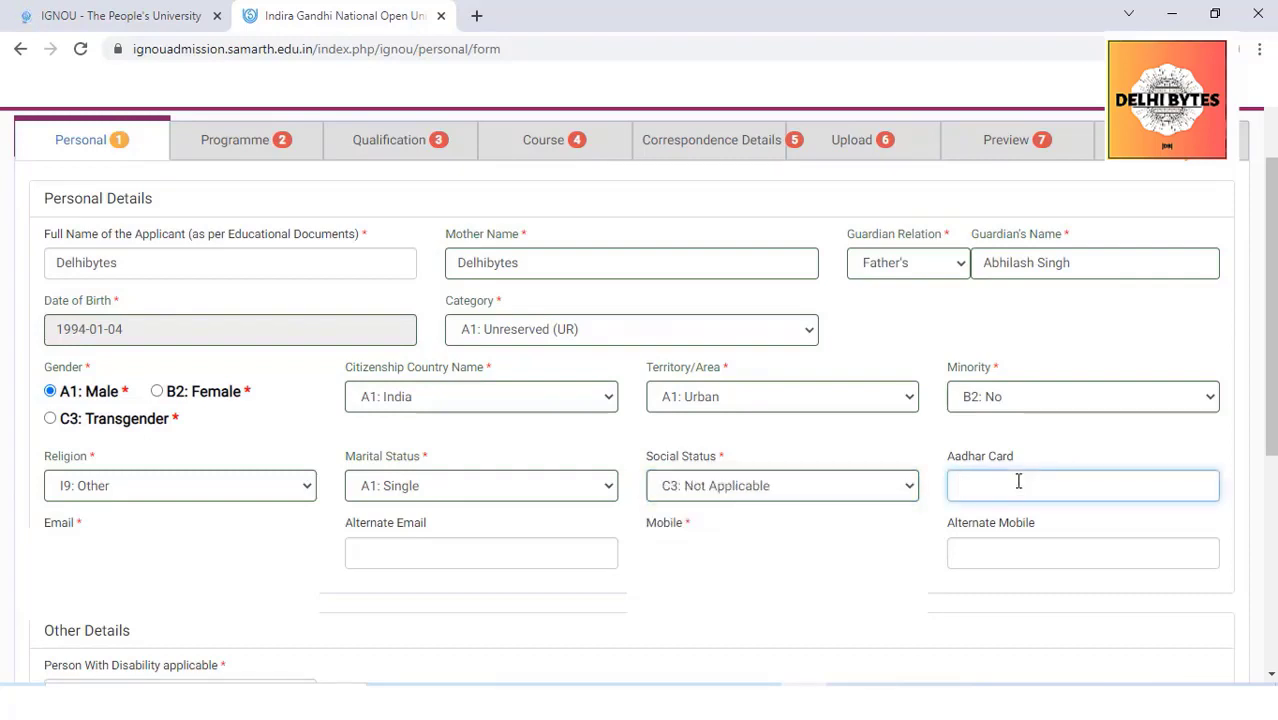
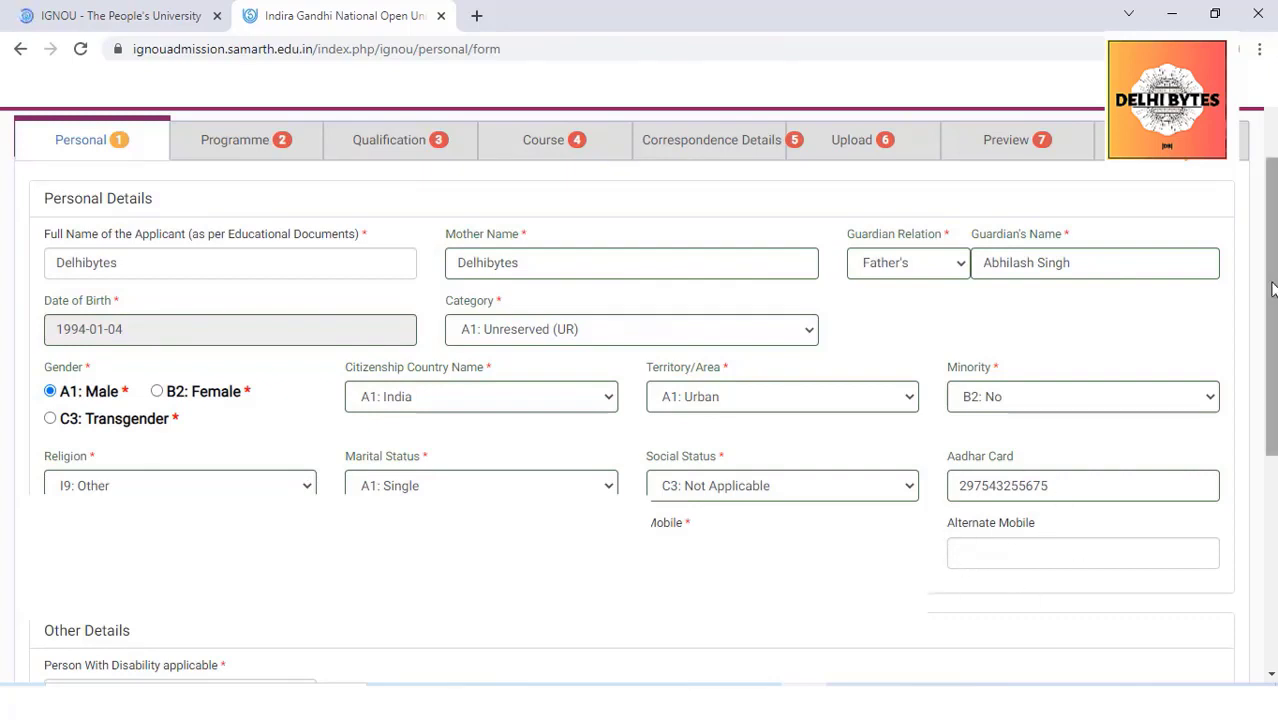
Set employment to A1: Unemployed, family income 100000, and submit the personal details
{"action": "scroll", "coordinate": [1271, 300], "scroll_direction": "down", "scroll_amount": 2}
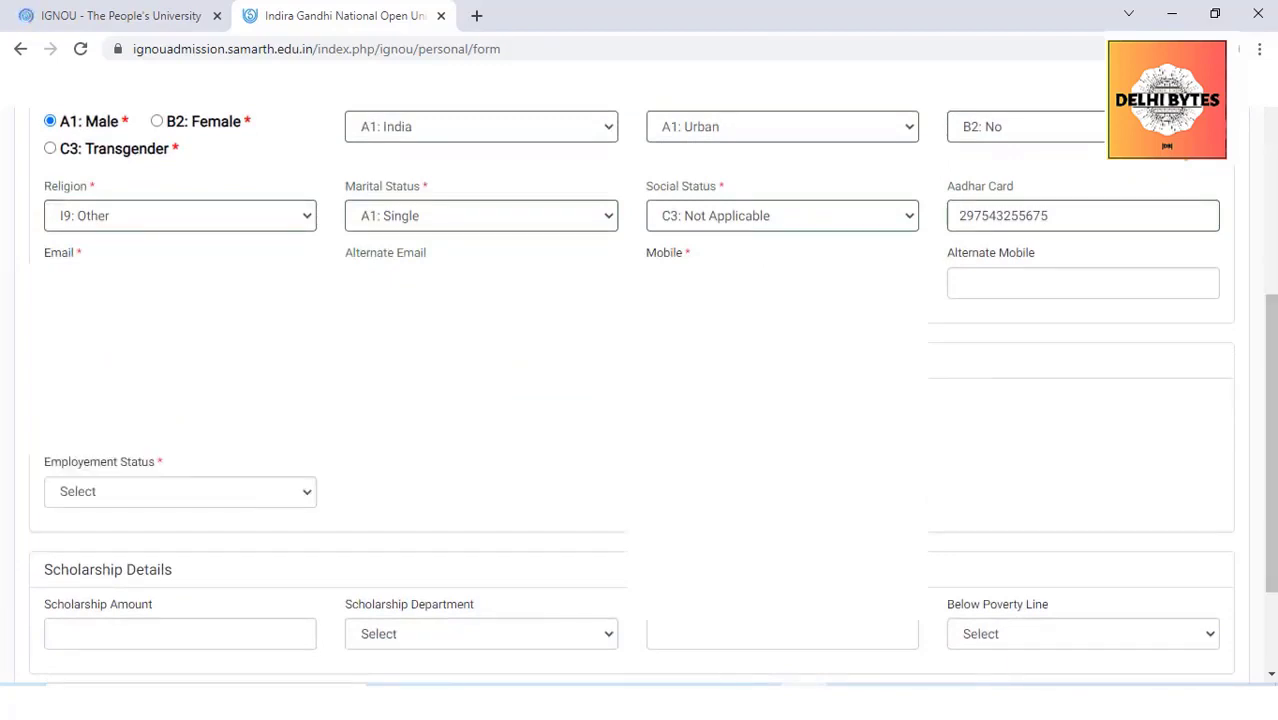
{"action": "left_click", "coordinate": [180, 491]}
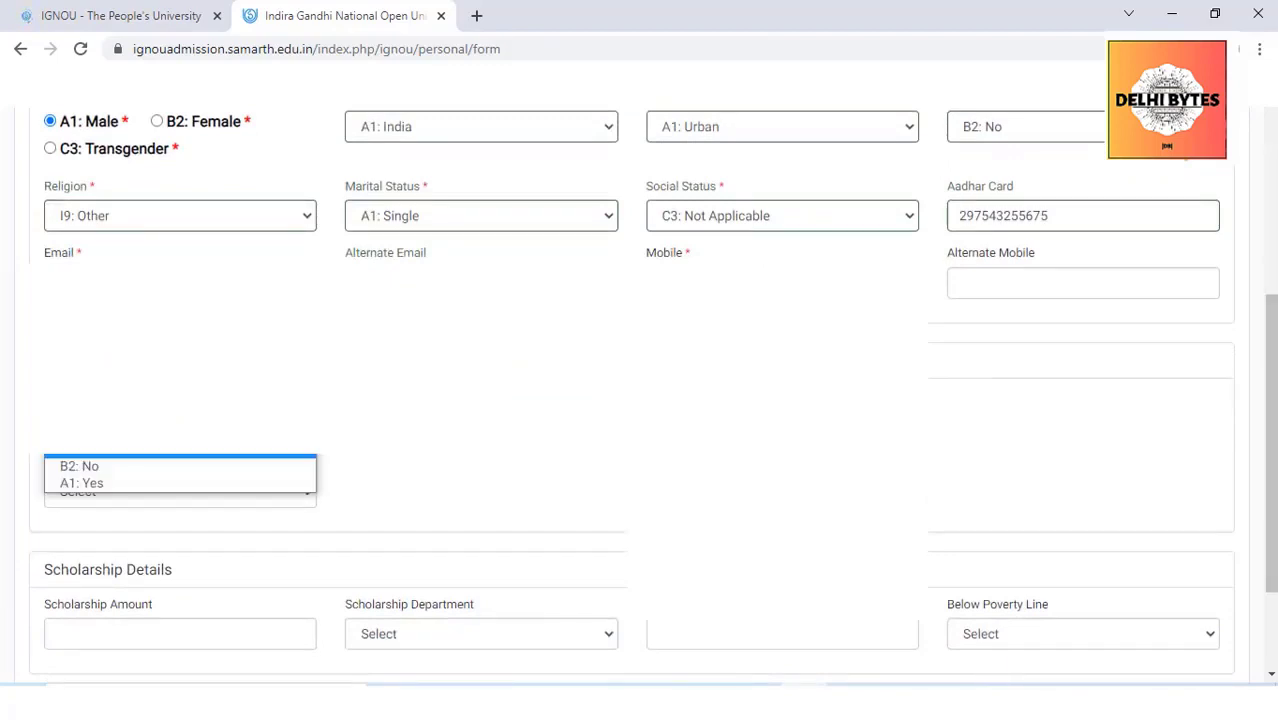
{"action": "left_click", "coordinate": [85, 467]}
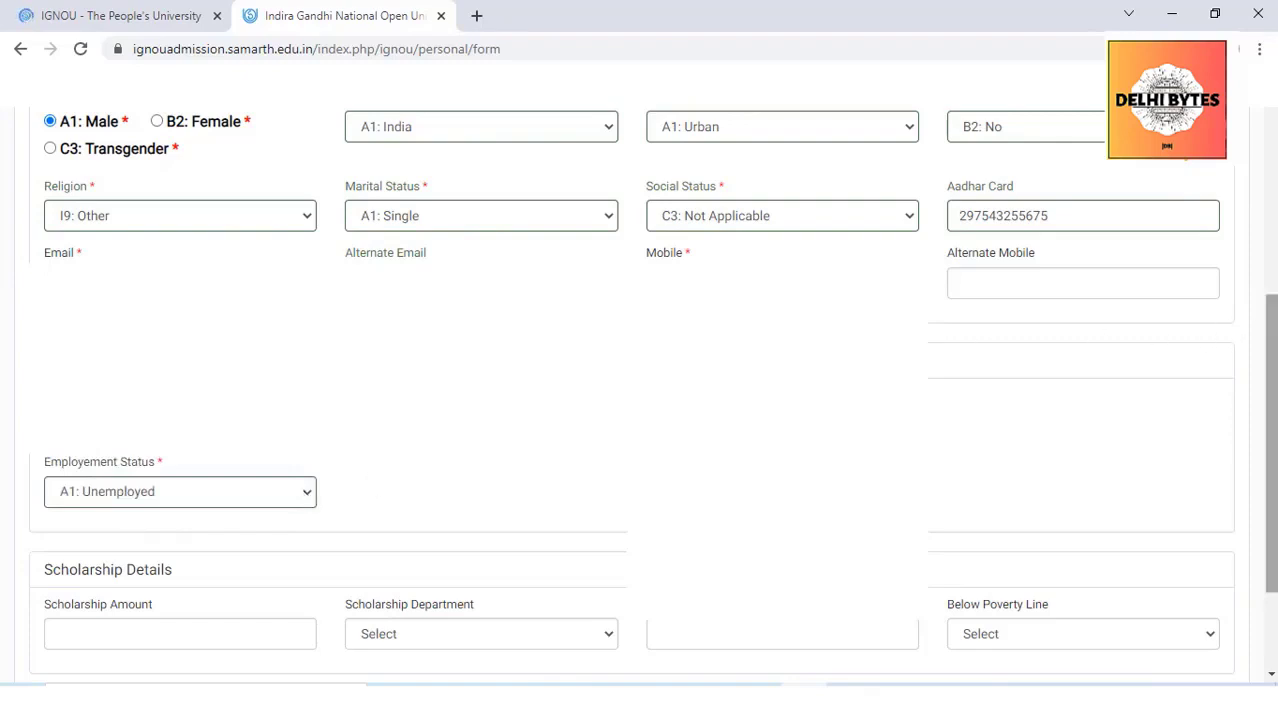
{"action": "scroll", "coordinate": [1270, 440], "scroll_direction": "down", "scroll_amount": 1}
{"action": "scroll", "coordinate": [1270, 440], "scroll_direction": "down", "scroll_amount": 1}
{"action": "left_click", "coordinate": [700, 490]}
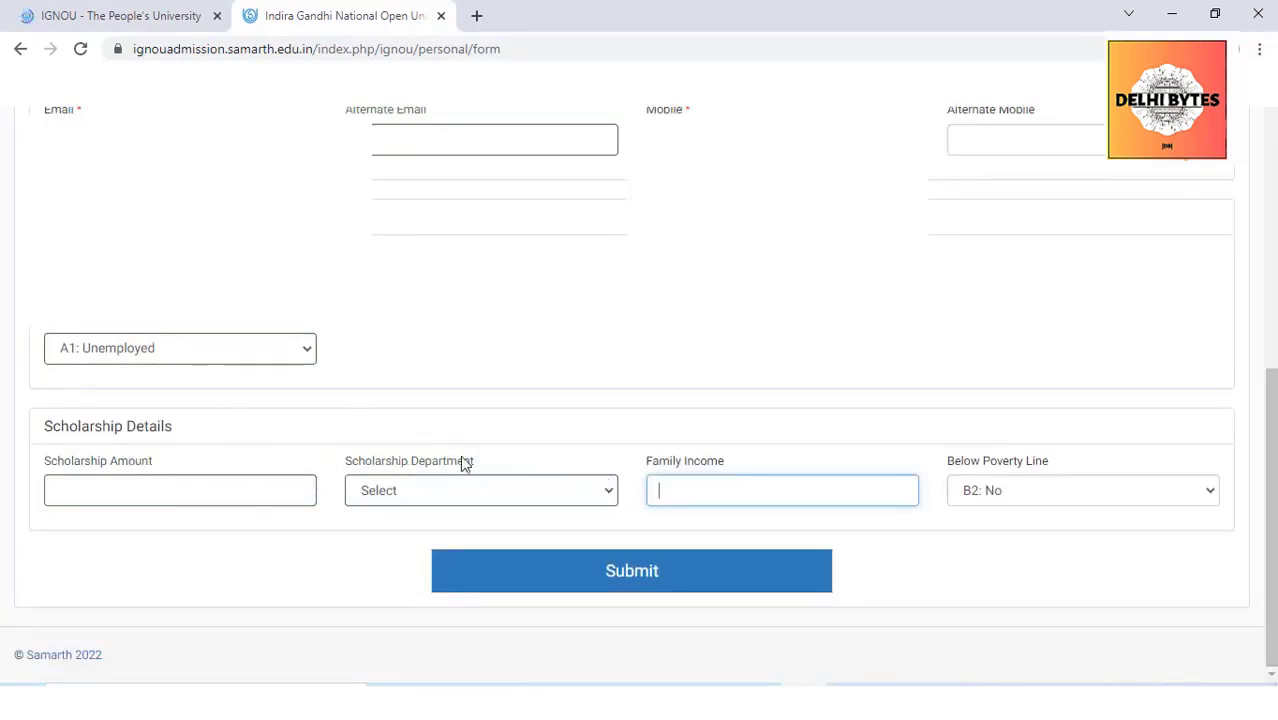
{"action": "type", "text": "100000"}
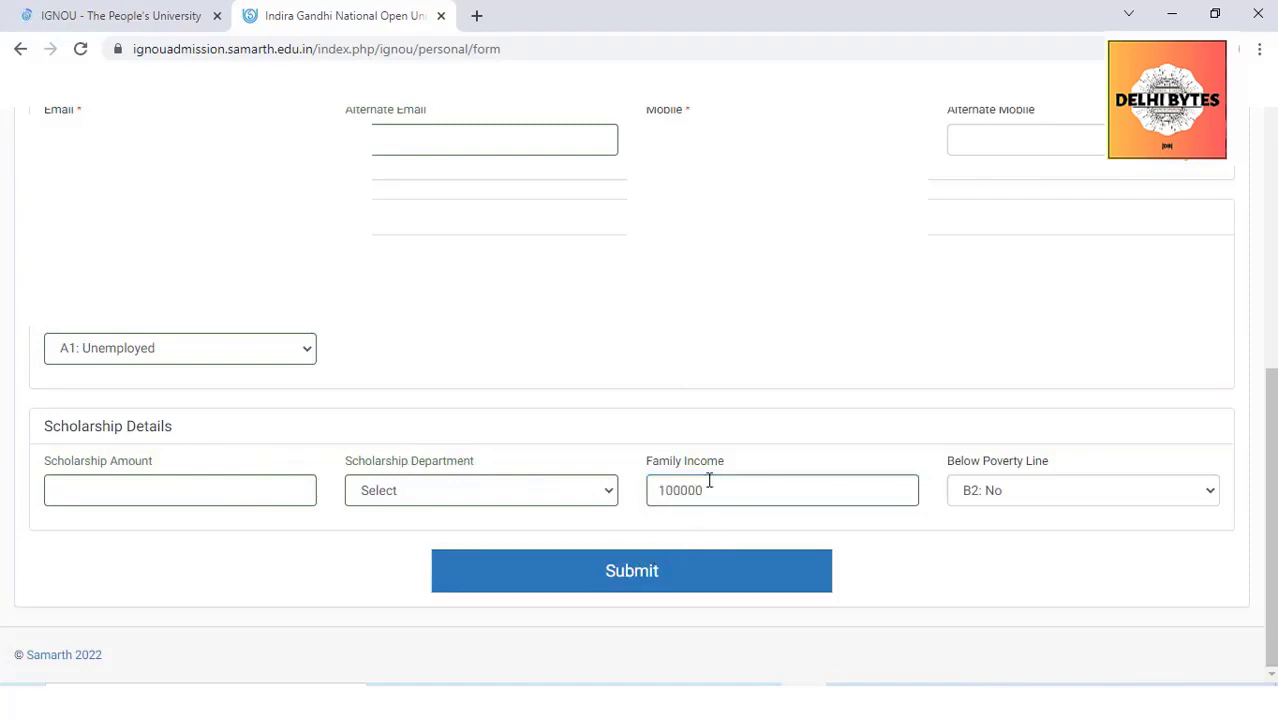
{"action": "left_click", "coordinate": [566, 577]}
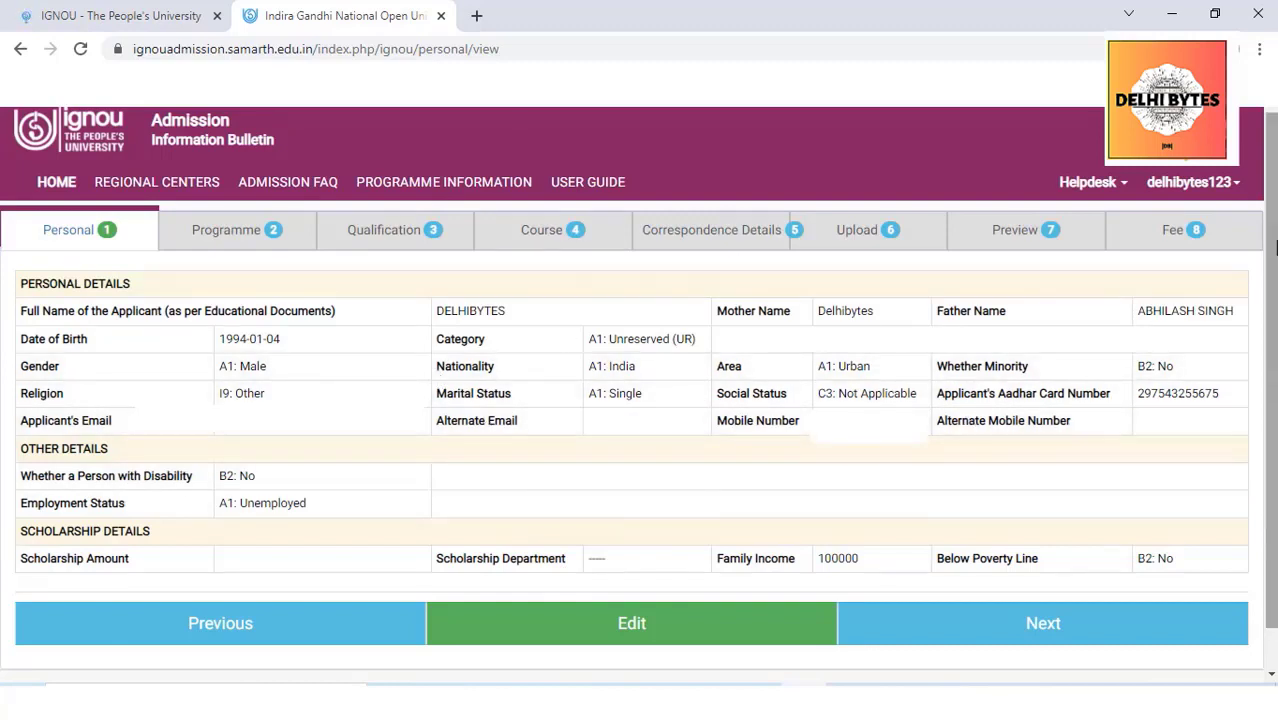
Review the saved personal details and go Next to the Programme tab
{"action": "scroll", "coordinate": [1272, 229], "scroll_direction": "down", "scroll_amount": 1}
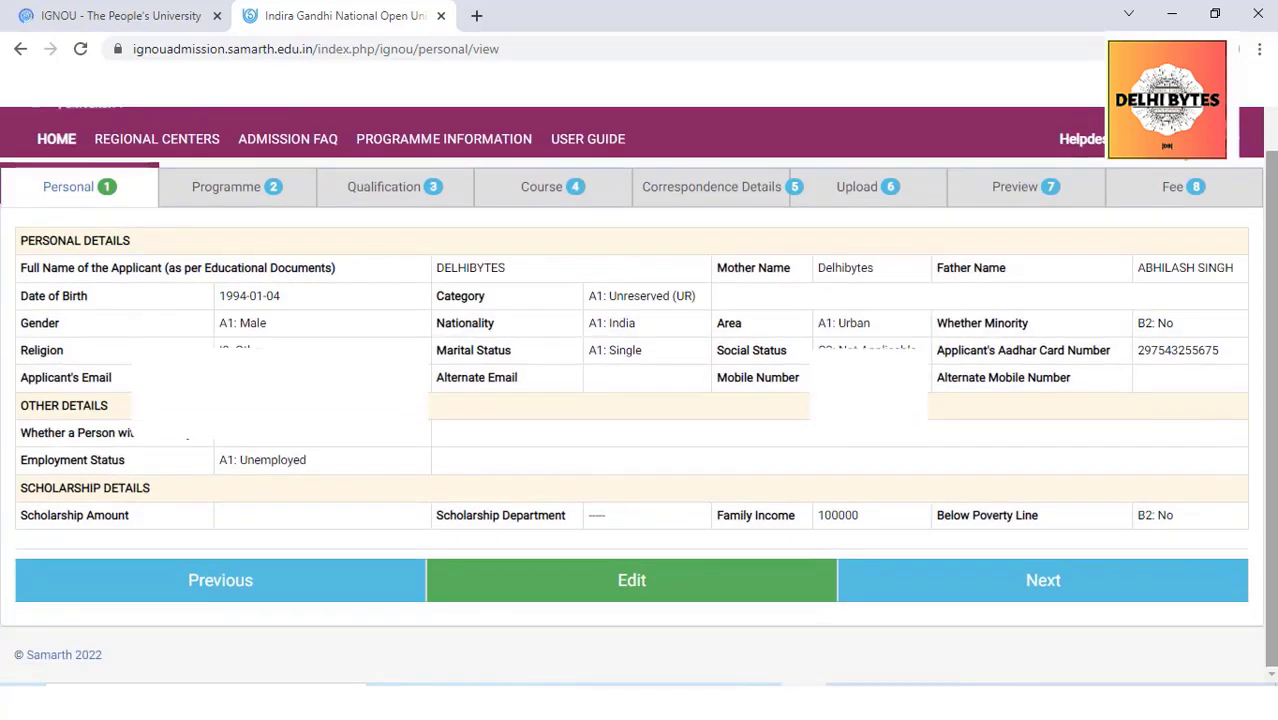
{"action": "left_click", "coordinate": [983, 581]}
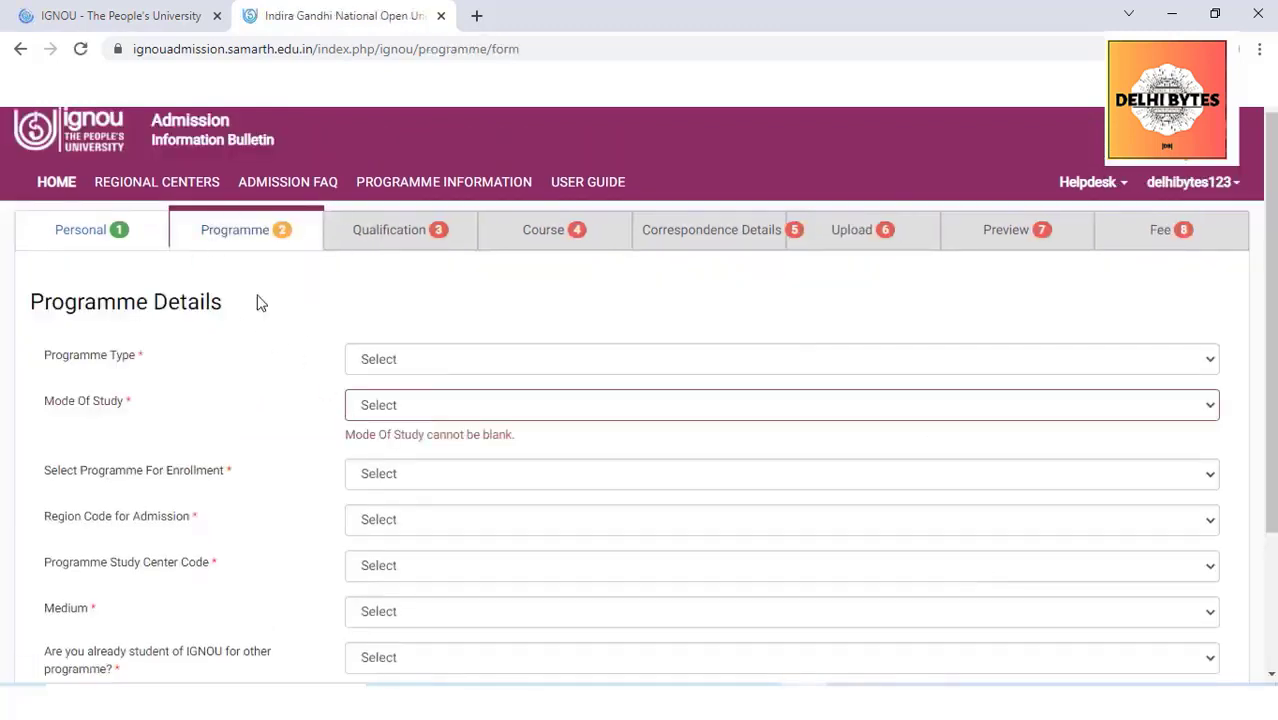
Choose programme type MASTER, ODL mode and MAH : MASTER OF ARTS (HISTORY)
{"action": "left_click", "coordinate": [505, 365]}
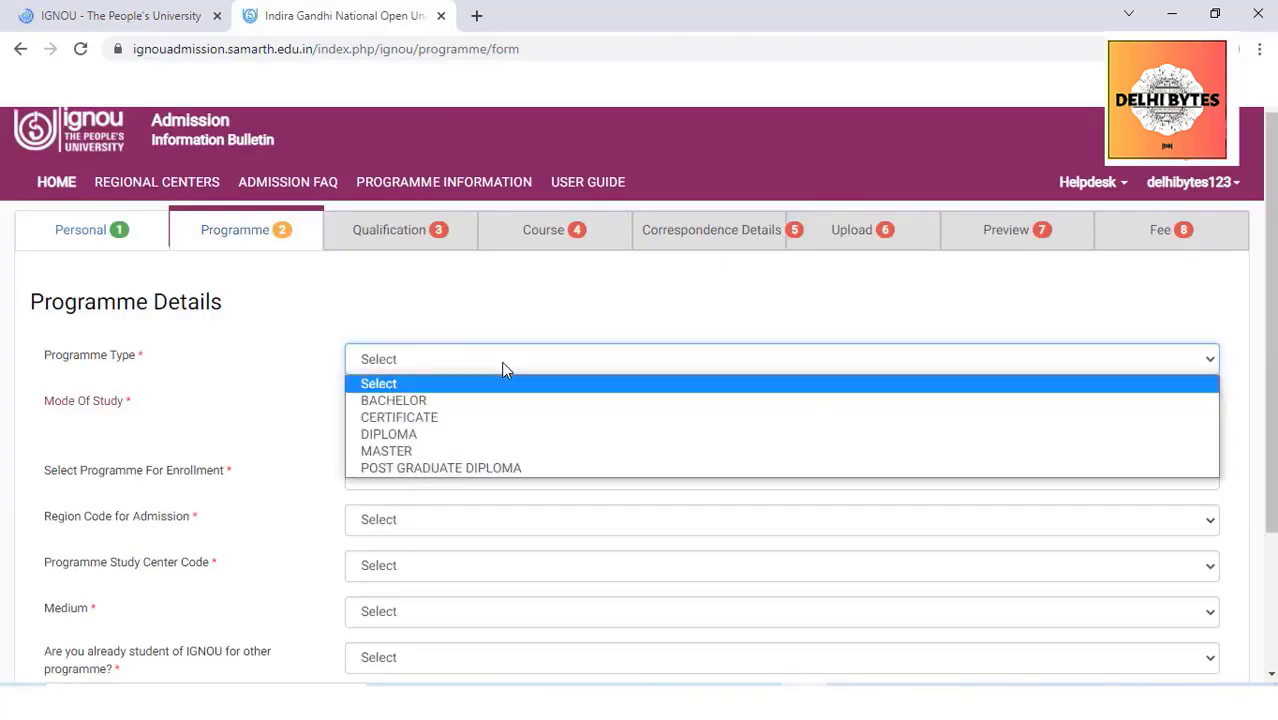
{"action": "left_click", "coordinate": [398, 451]}
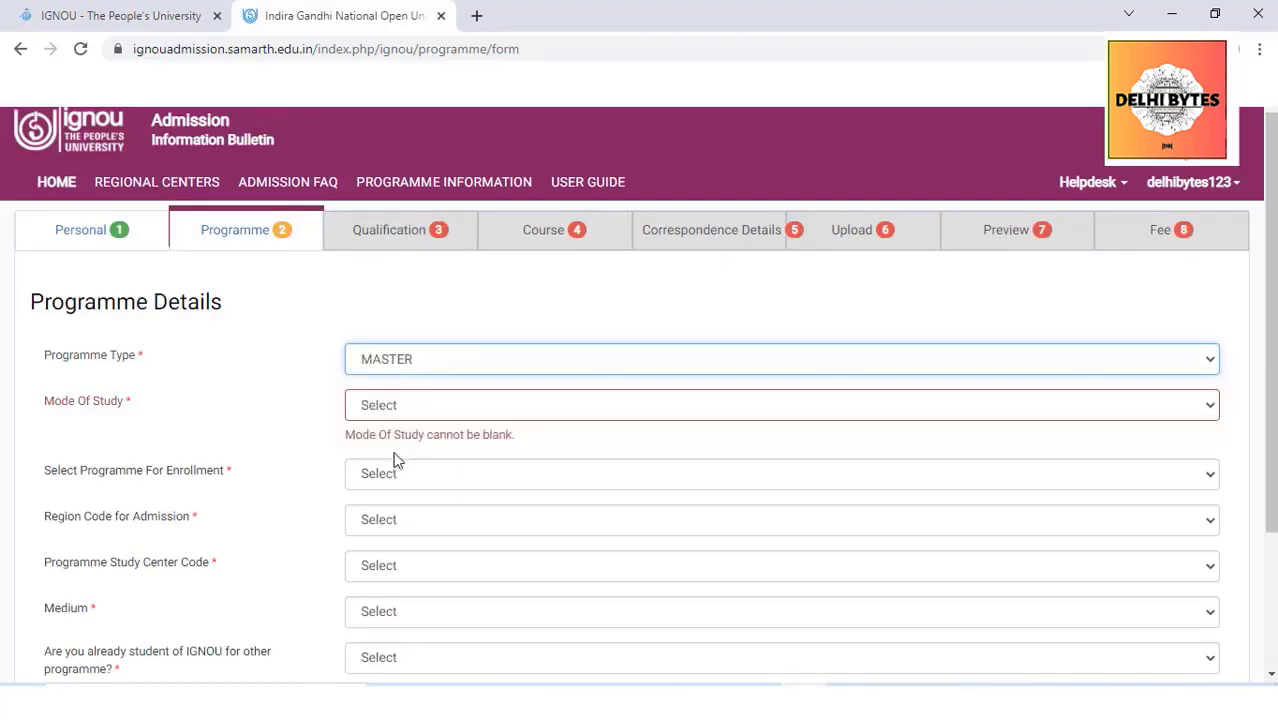
{"action": "left_click", "coordinate": [540, 400]}
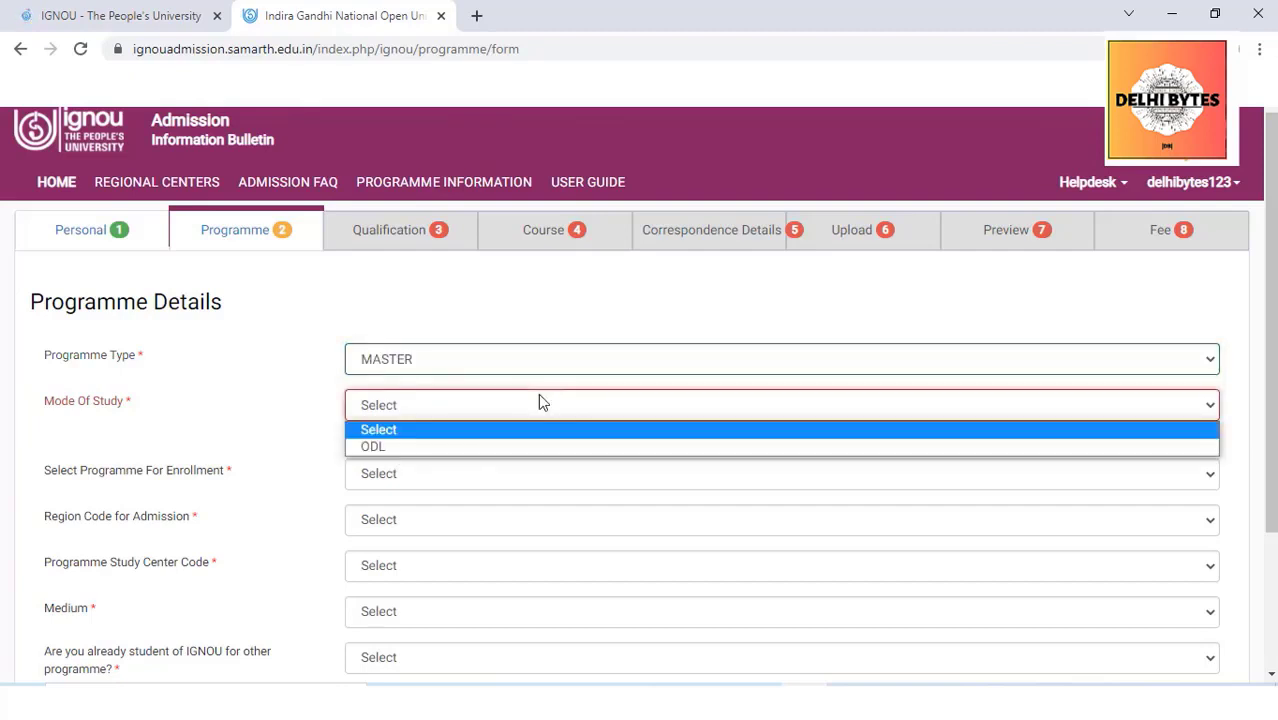
{"action": "left_click", "coordinate": [373, 447]}
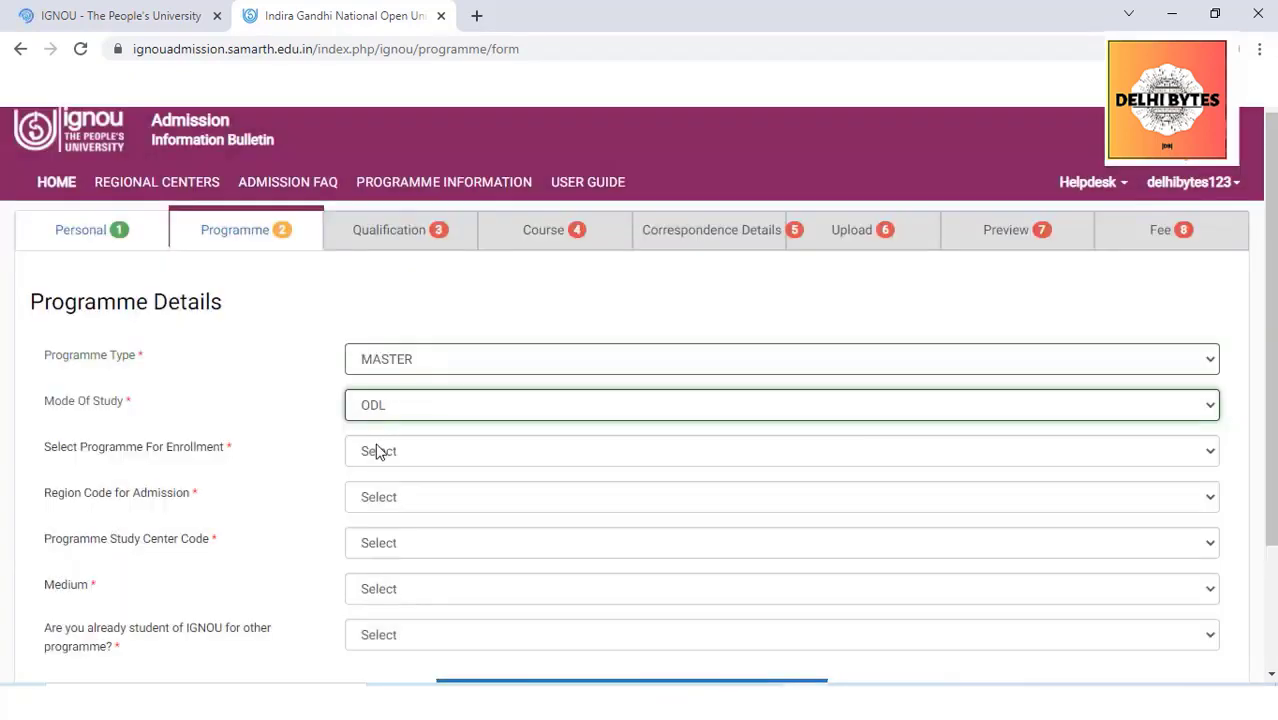
{"action": "left_click", "coordinate": [378, 452]}
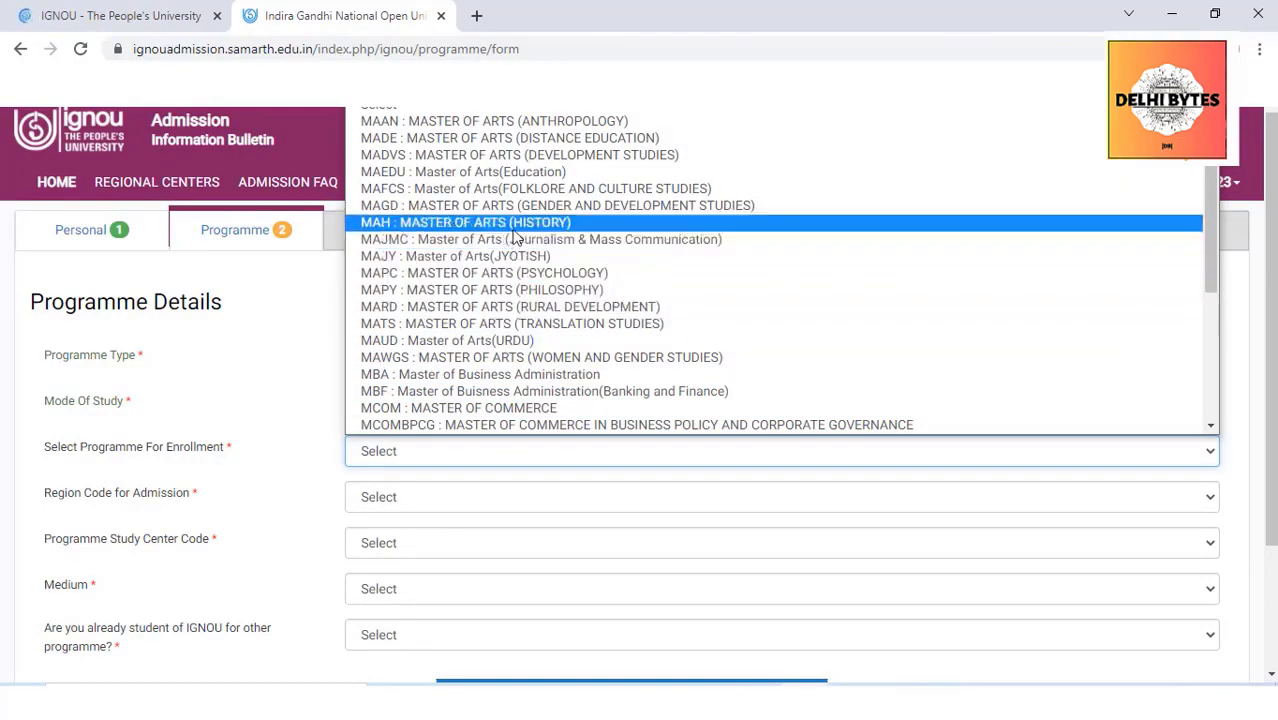
{"action": "left_click", "coordinate": [512, 224]}
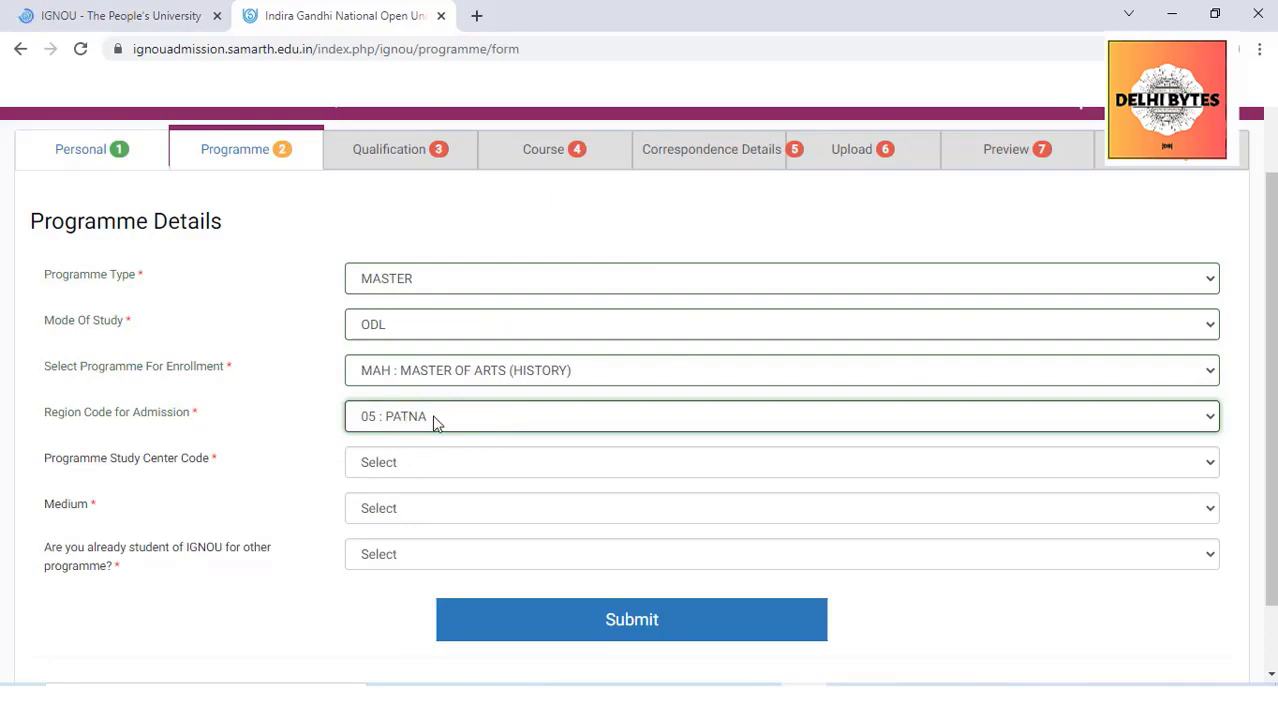
Pick study centre Anugrah Narayan College, ENGLISH medium, not already a student, and submit
{"action": "left_click", "coordinate": [430, 468]}
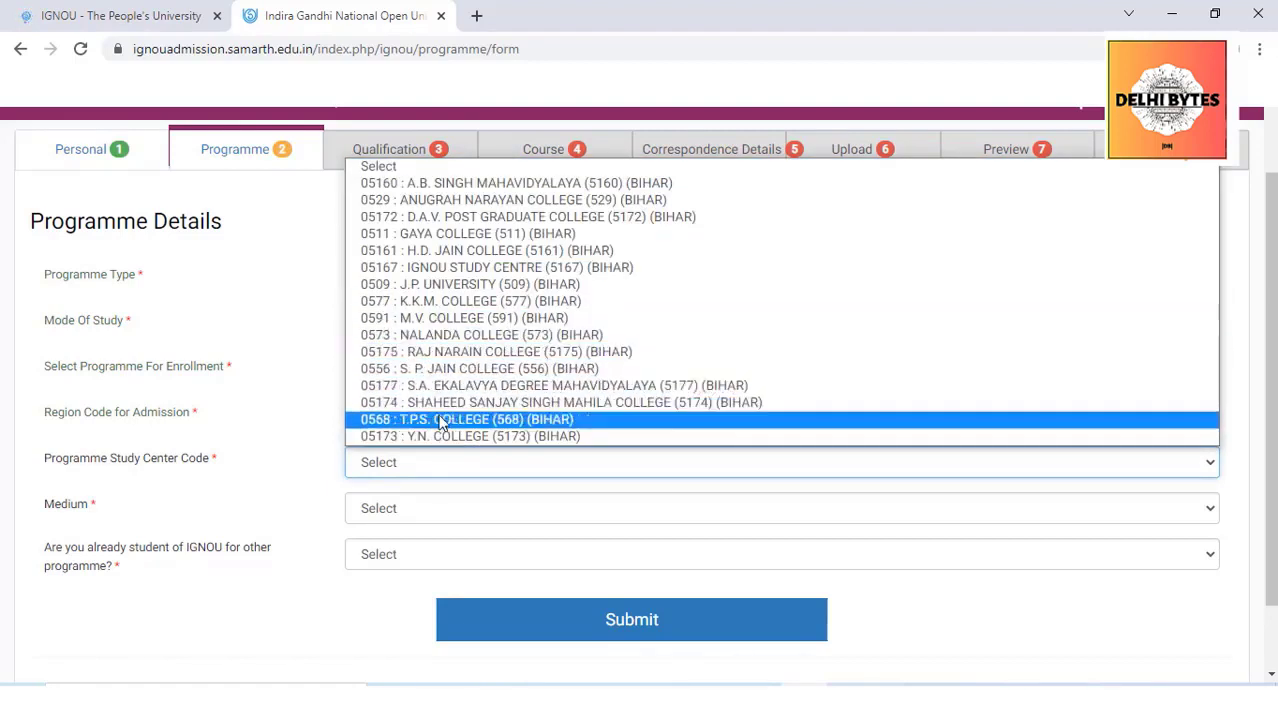
{"action": "left_click", "coordinate": [515, 200]}
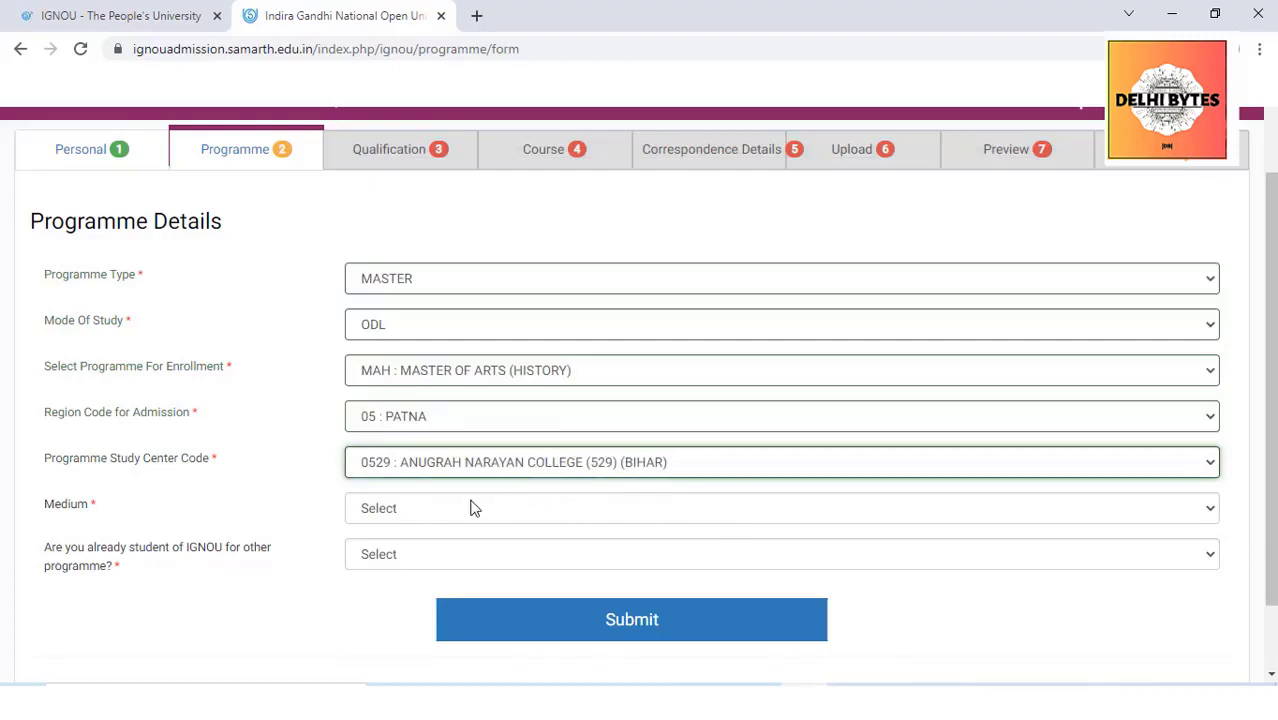
{"action": "left_click", "coordinate": [409, 510]}
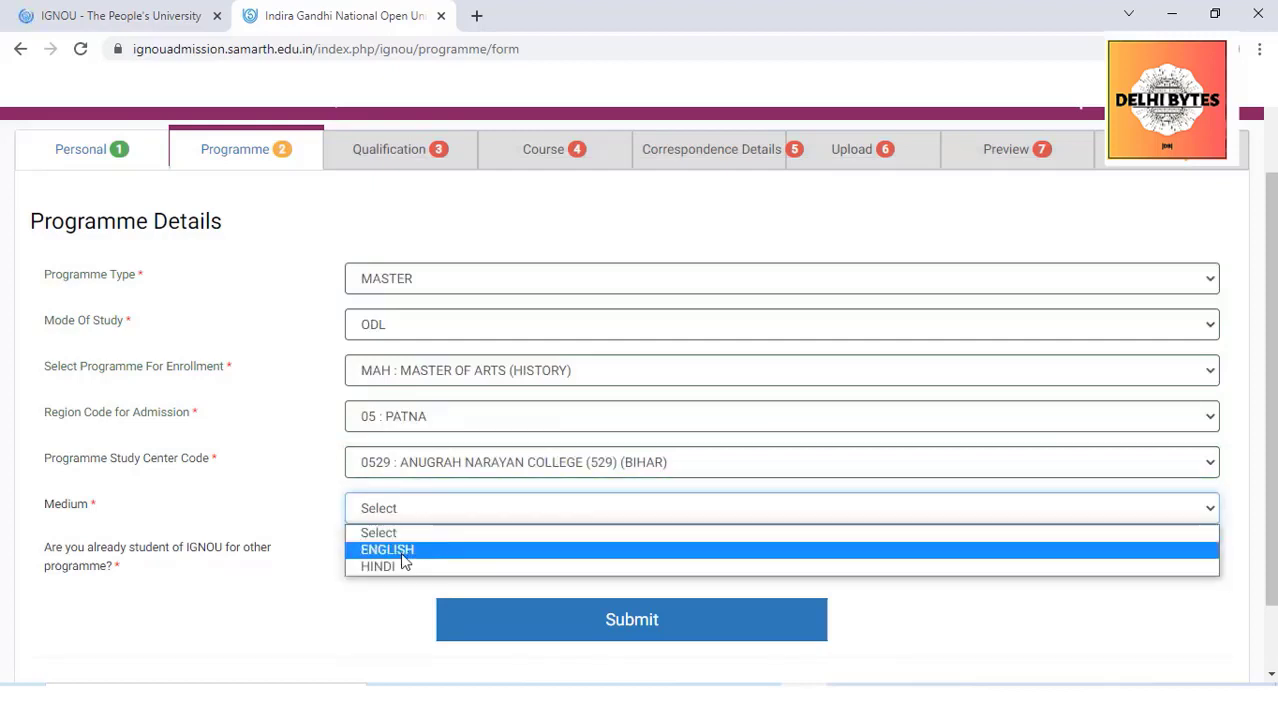
{"action": "left_click", "coordinate": [403, 546]}
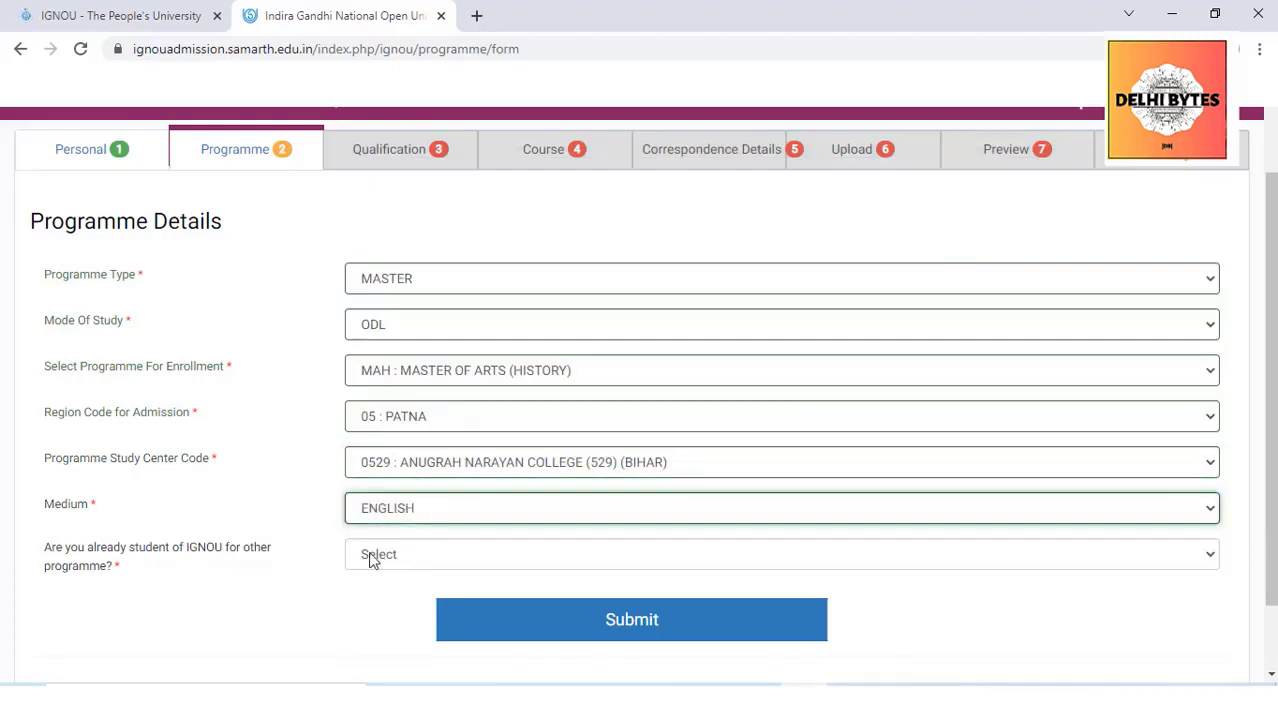
{"action": "left_click", "coordinate": [369, 558]}
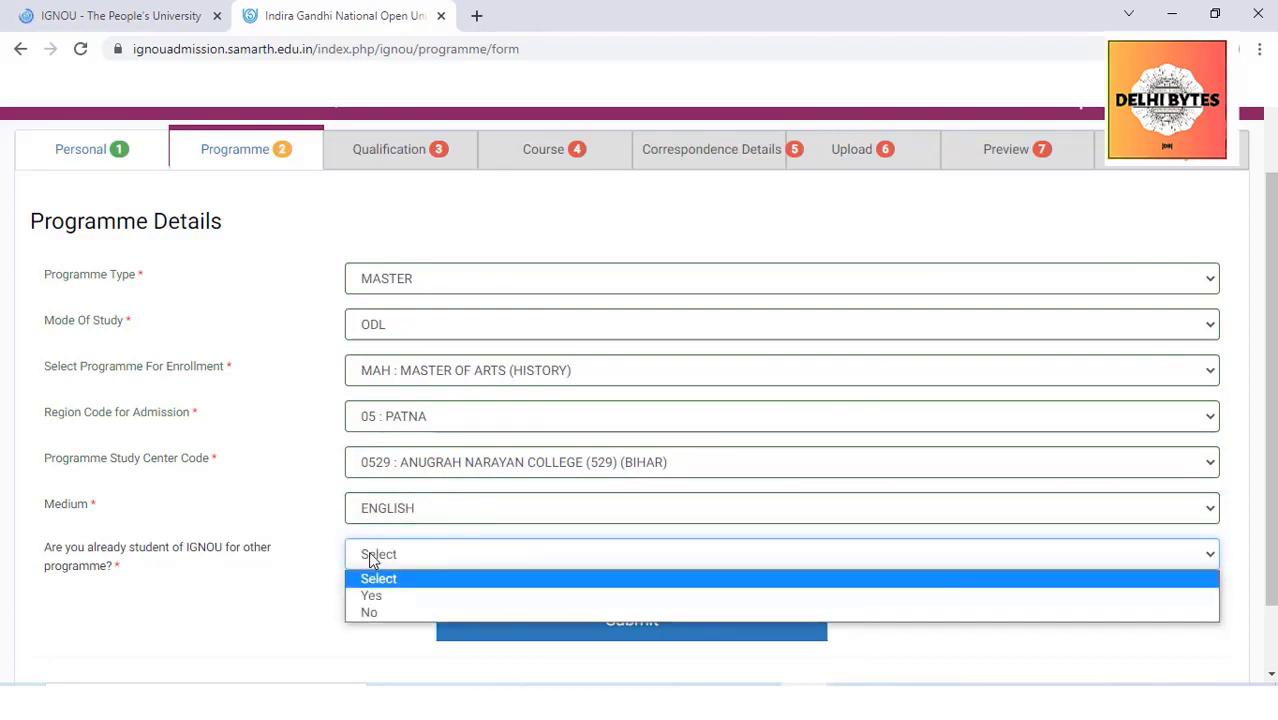
{"action": "left_click", "coordinate": [369, 558]}
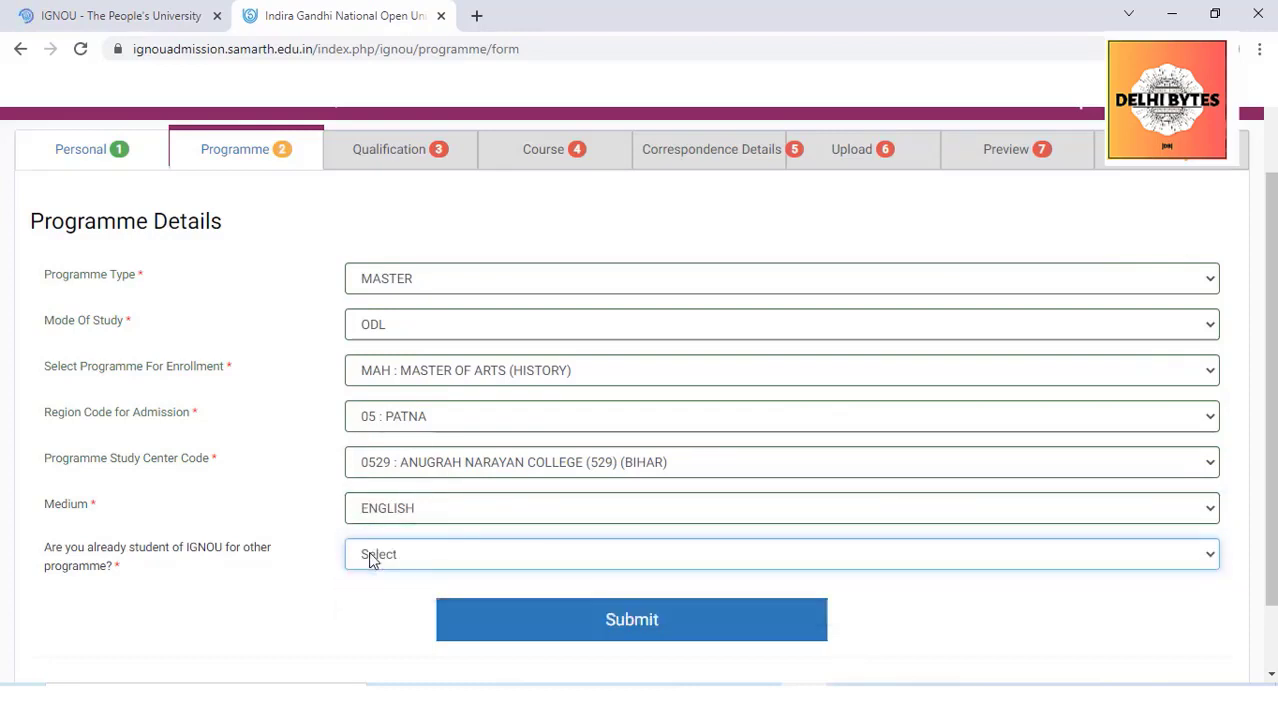
{"action": "left_click", "coordinate": [371, 558]}
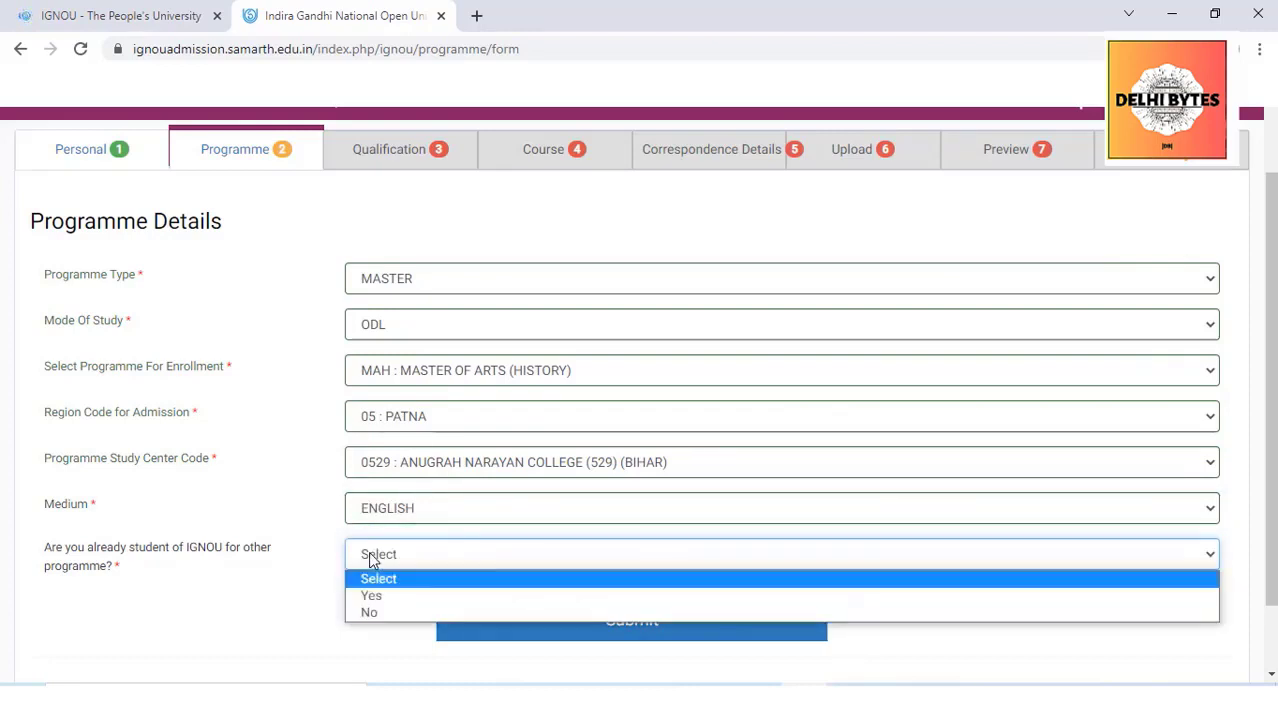
{"action": "left_click", "coordinate": [368, 613]}
{"action": "left_click", "coordinate": [580, 622]}
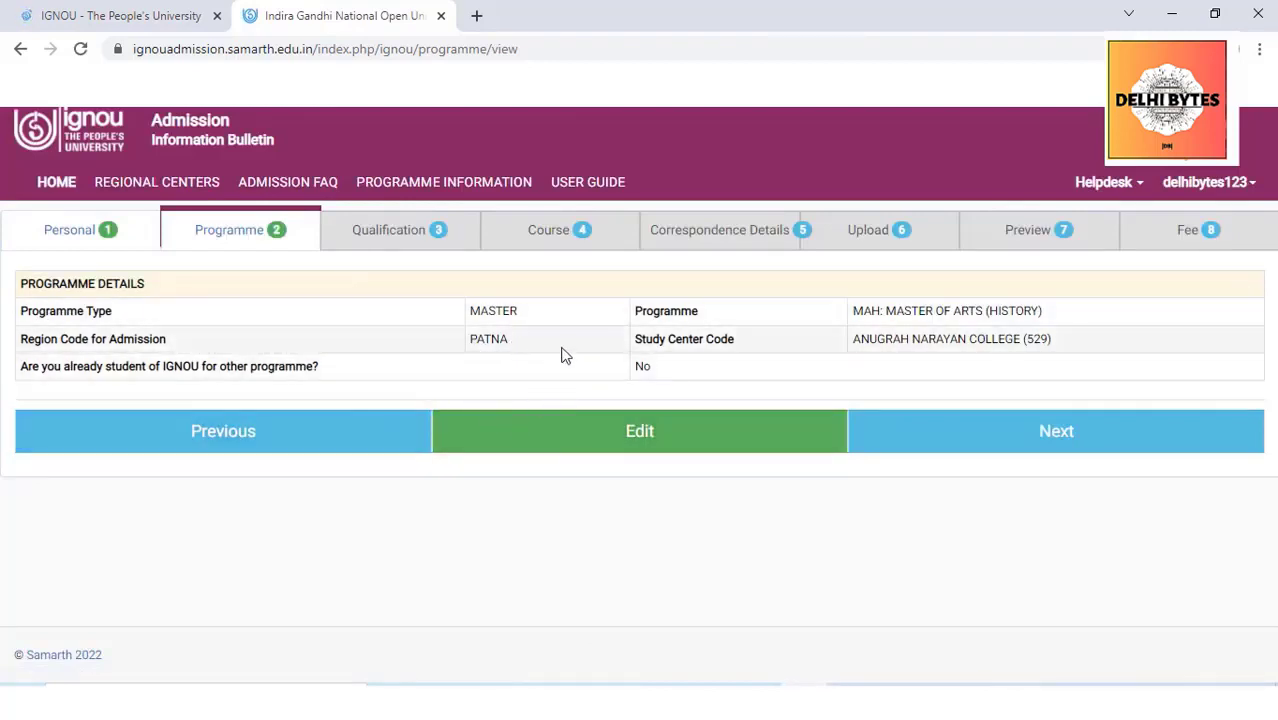
Continue from the Programme summary to the blank Qualification form
{"action": "left_click", "coordinate": [960, 441]}
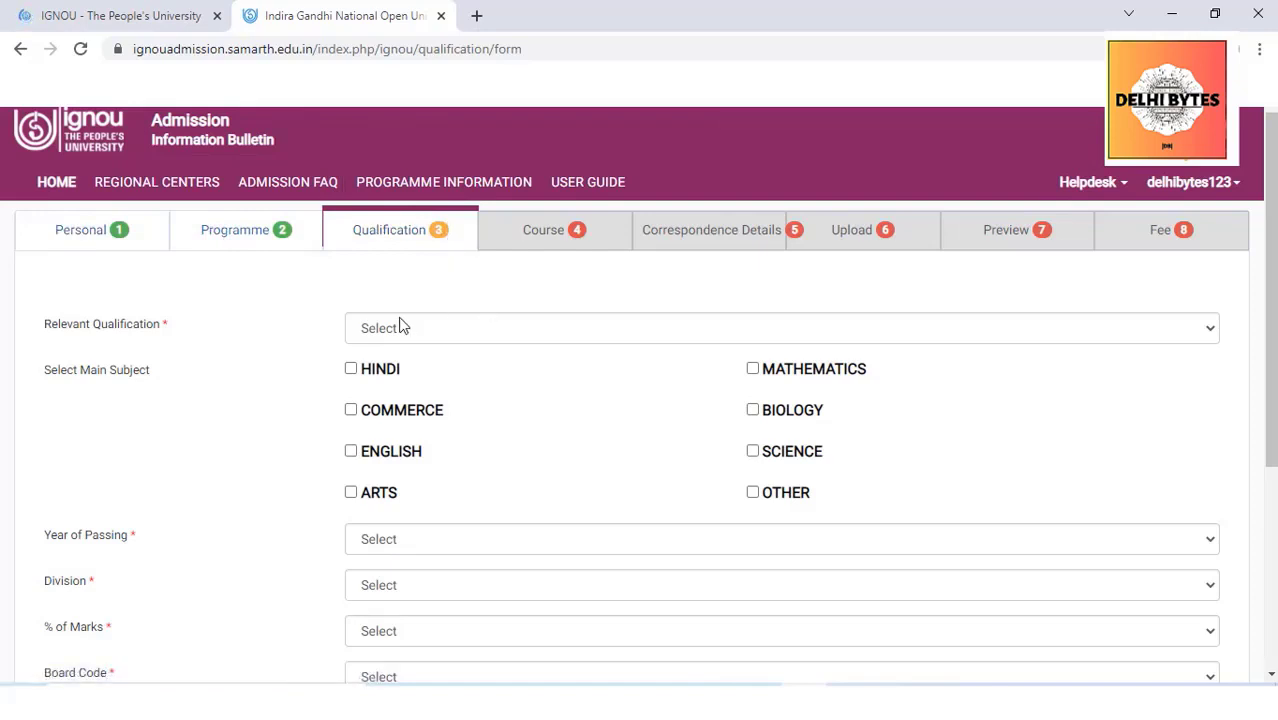
Choose Graduation or Equivalent as the qualification, Arts as subject, passed in 2021
{"action": "left_click", "coordinate": [462, 330]}
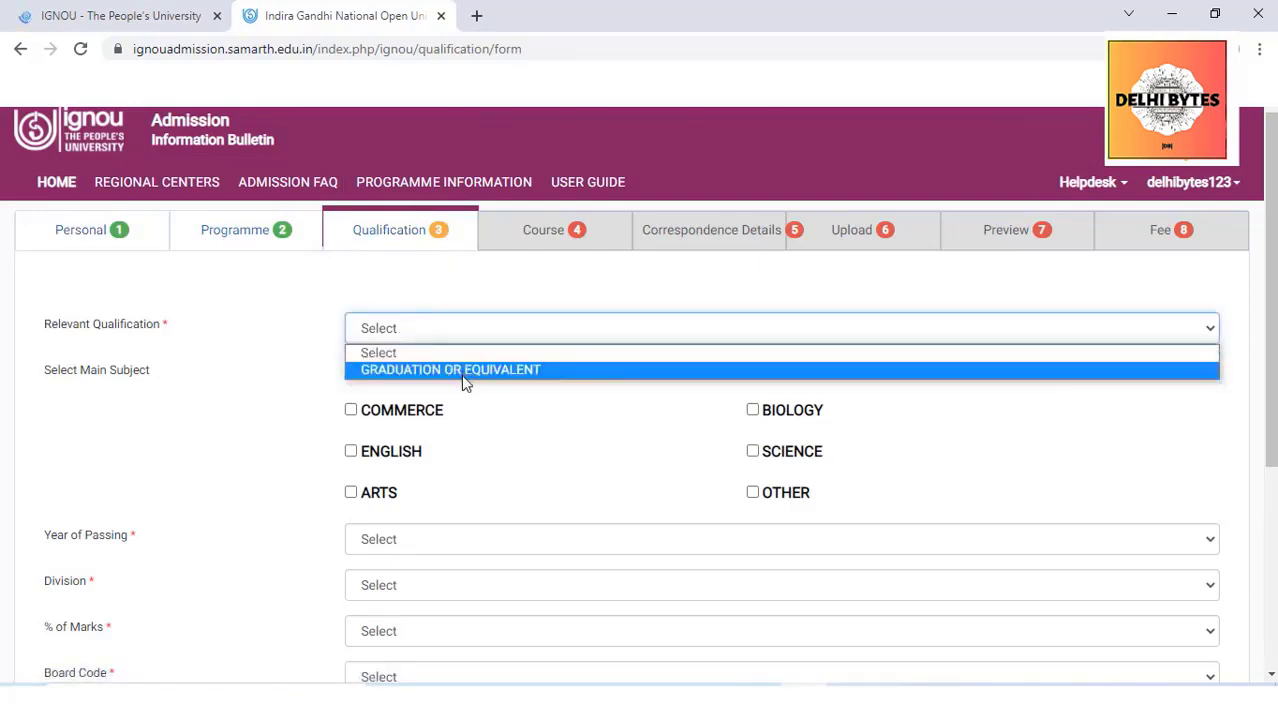
{"action": "left_click", "coordinate": [463, 372]}
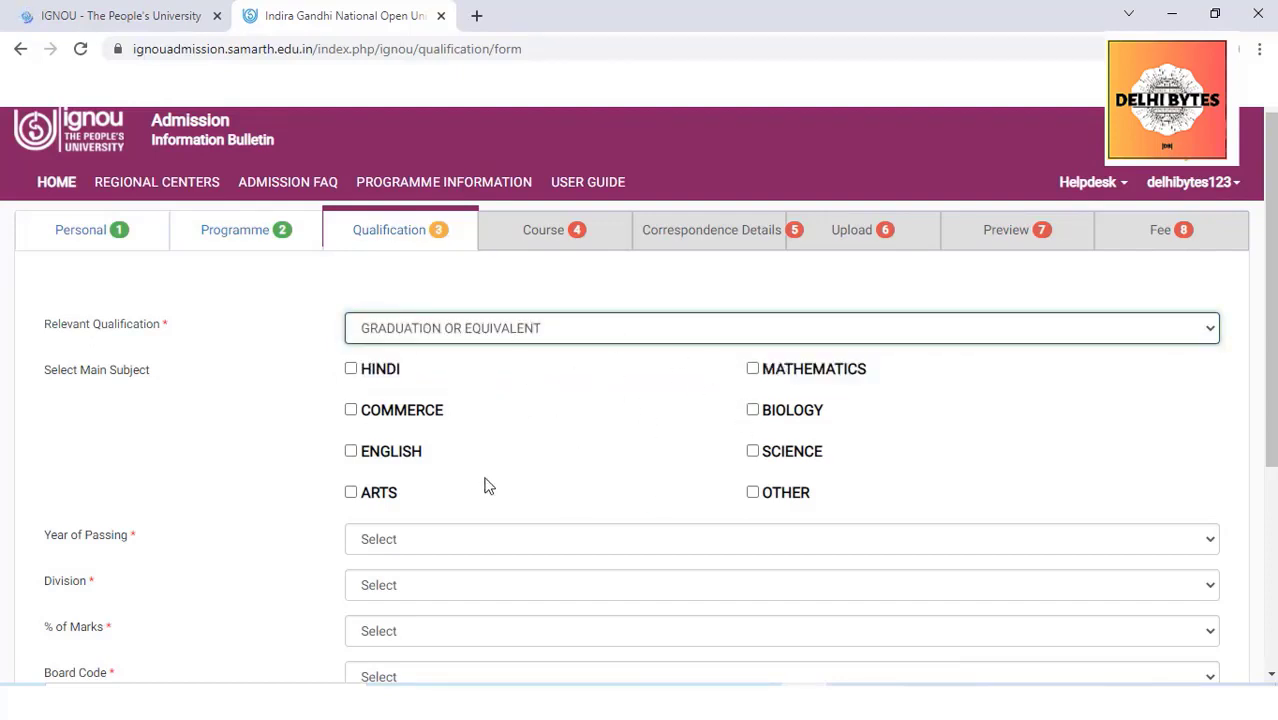
{"action": "left_click", "coordinate": [352, 492]}
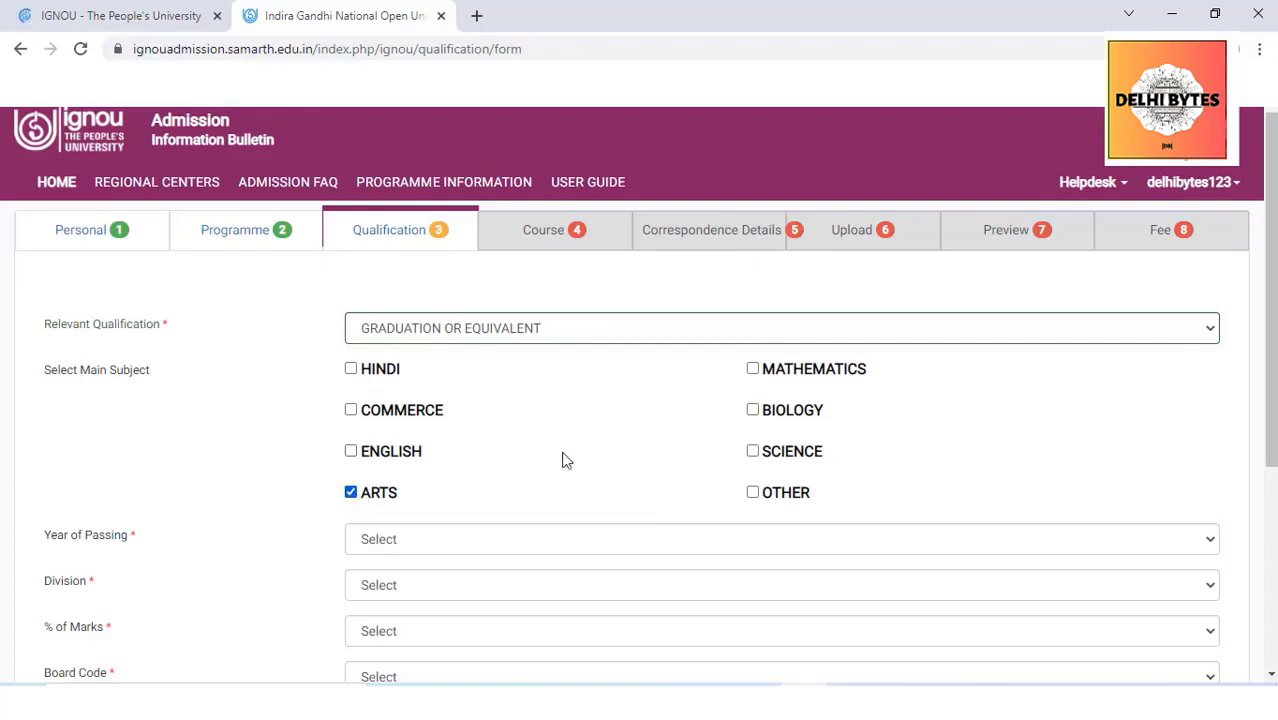
{"action": "scroll", "coordinate": [562, 456], "scroll_direction": "down", "scroll_amount": 2}
{"action": "left_click", "coordinate": [427, 373]}
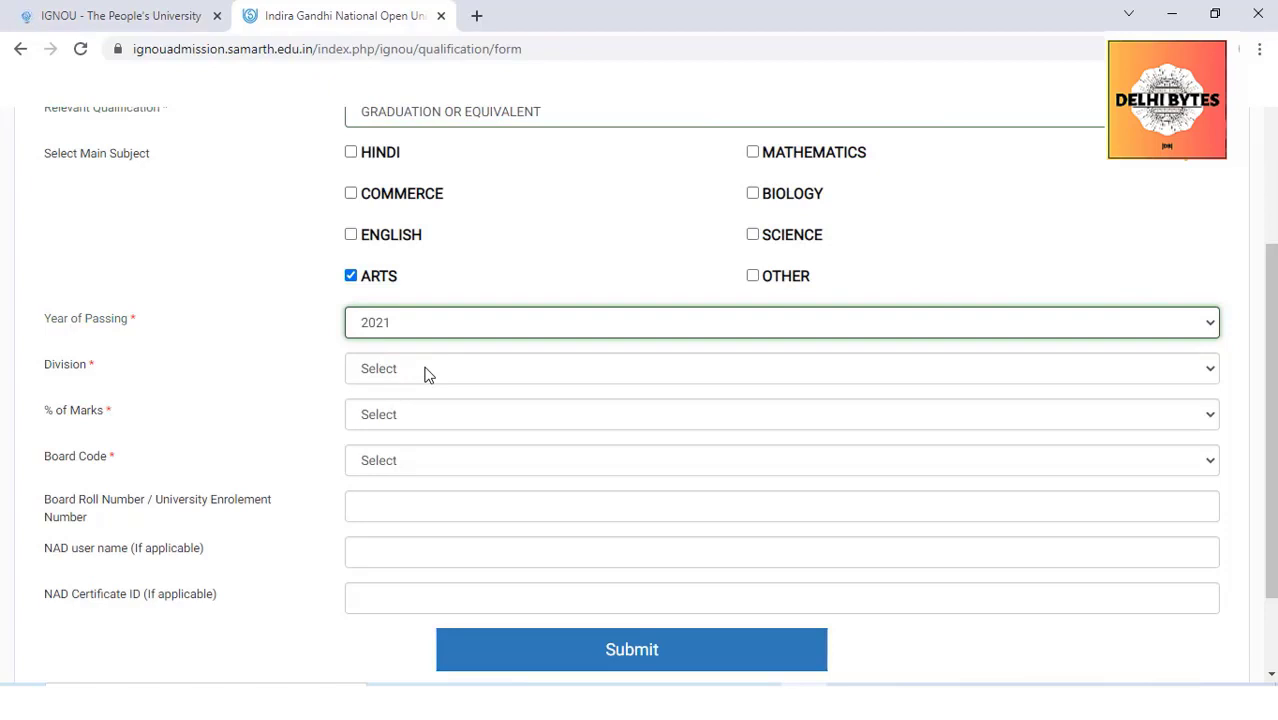
Set First division, 70% marks and board code 9999 (not listed)
{"action": "left_click", "coordinate": [427, 372]}
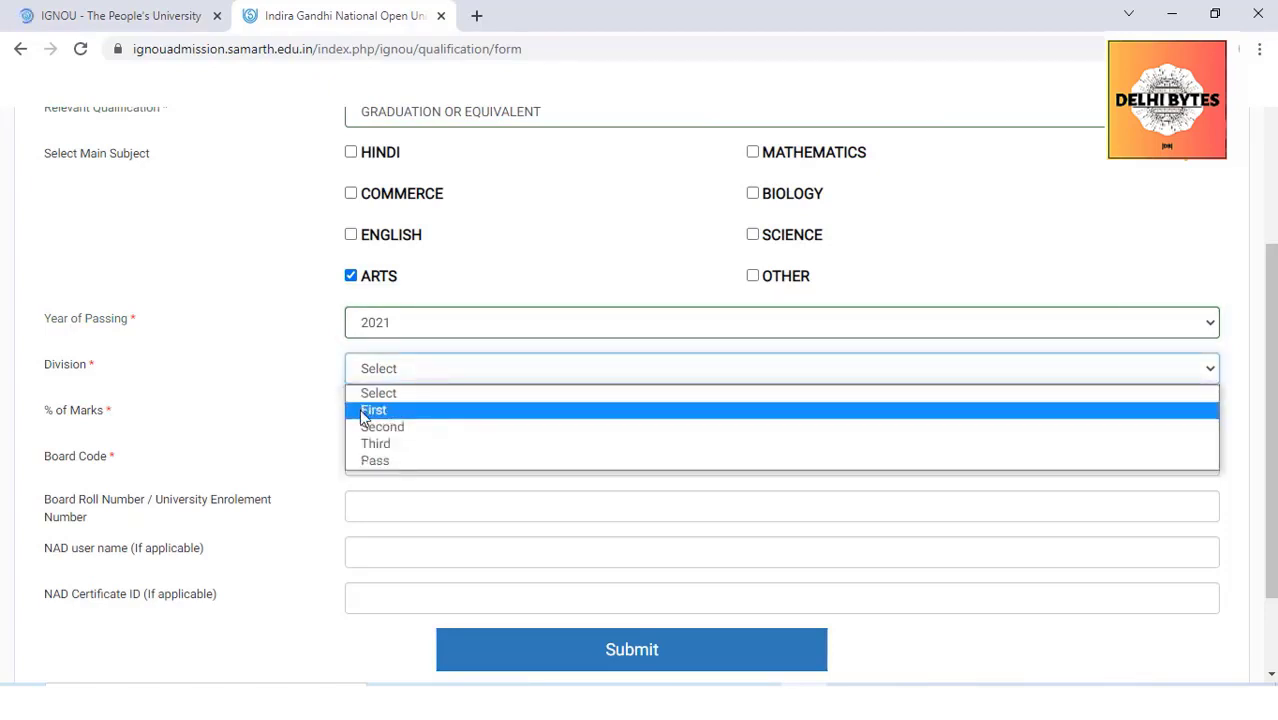
{"action": "left_click", "coordinate": [364, 410]}
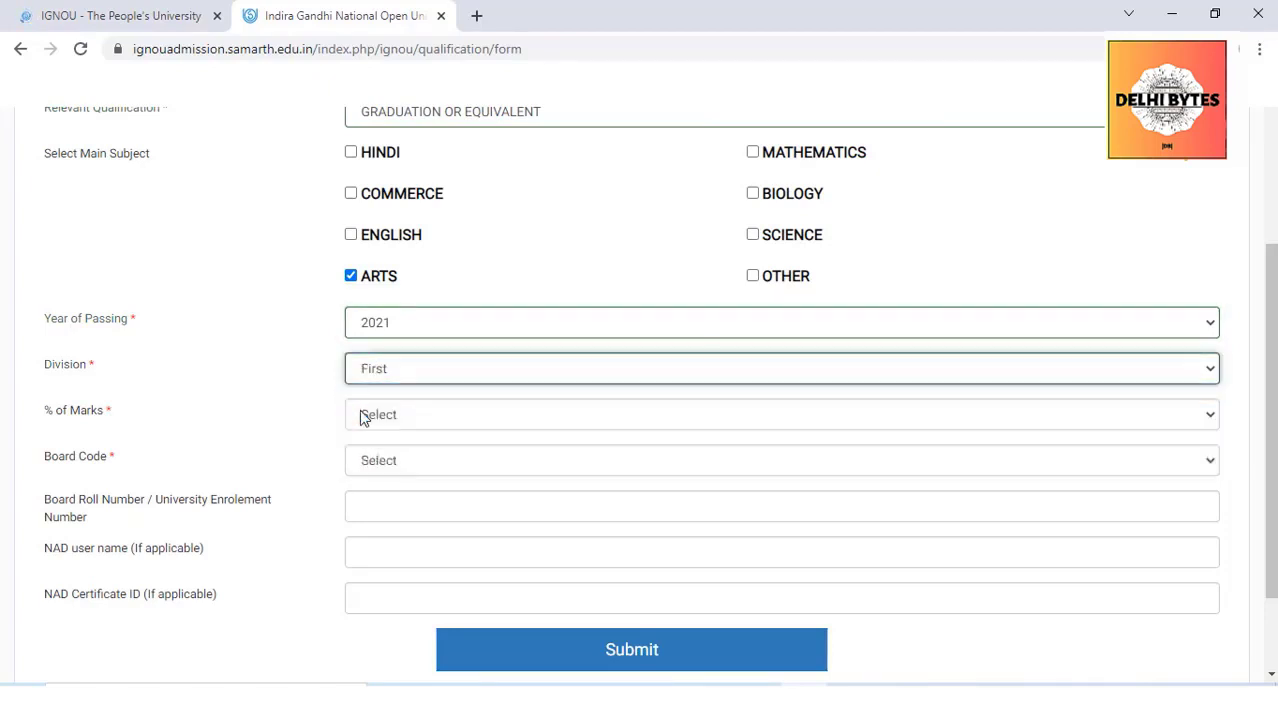
{"action": "left_click", "coordinate": [381, 420]}
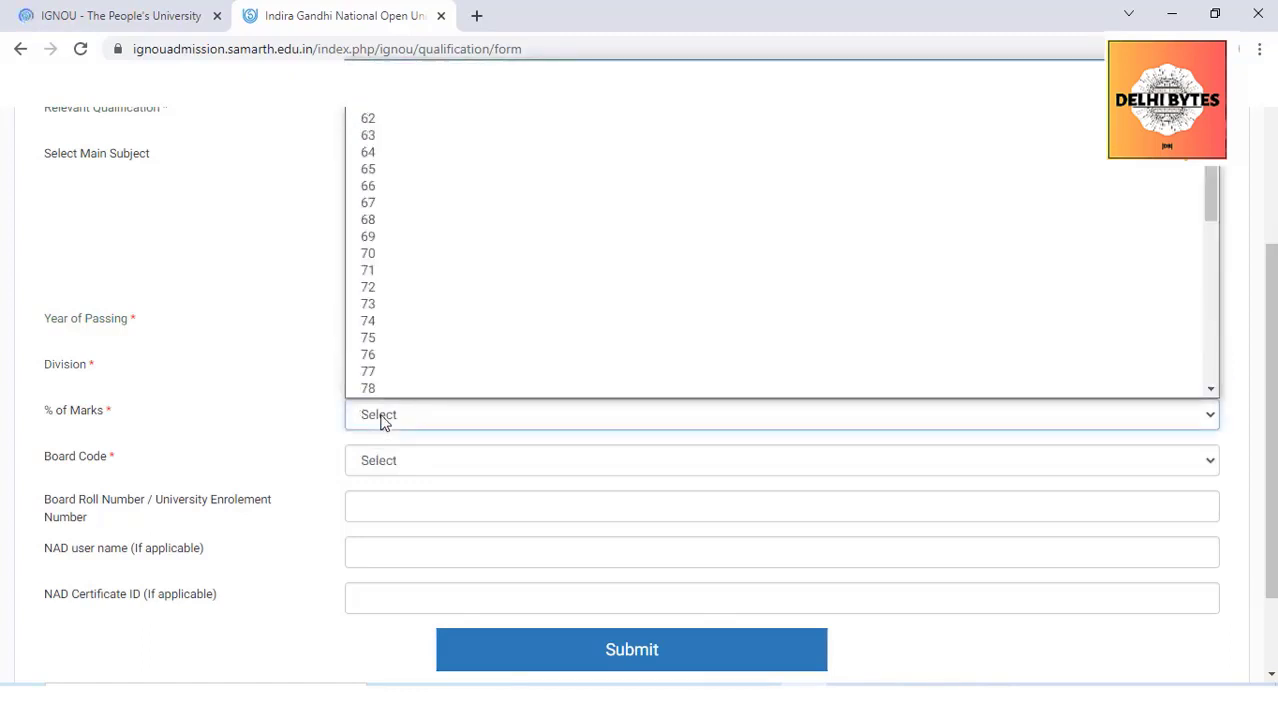
{"action": "left_click", "coordinate": [371, 256]}
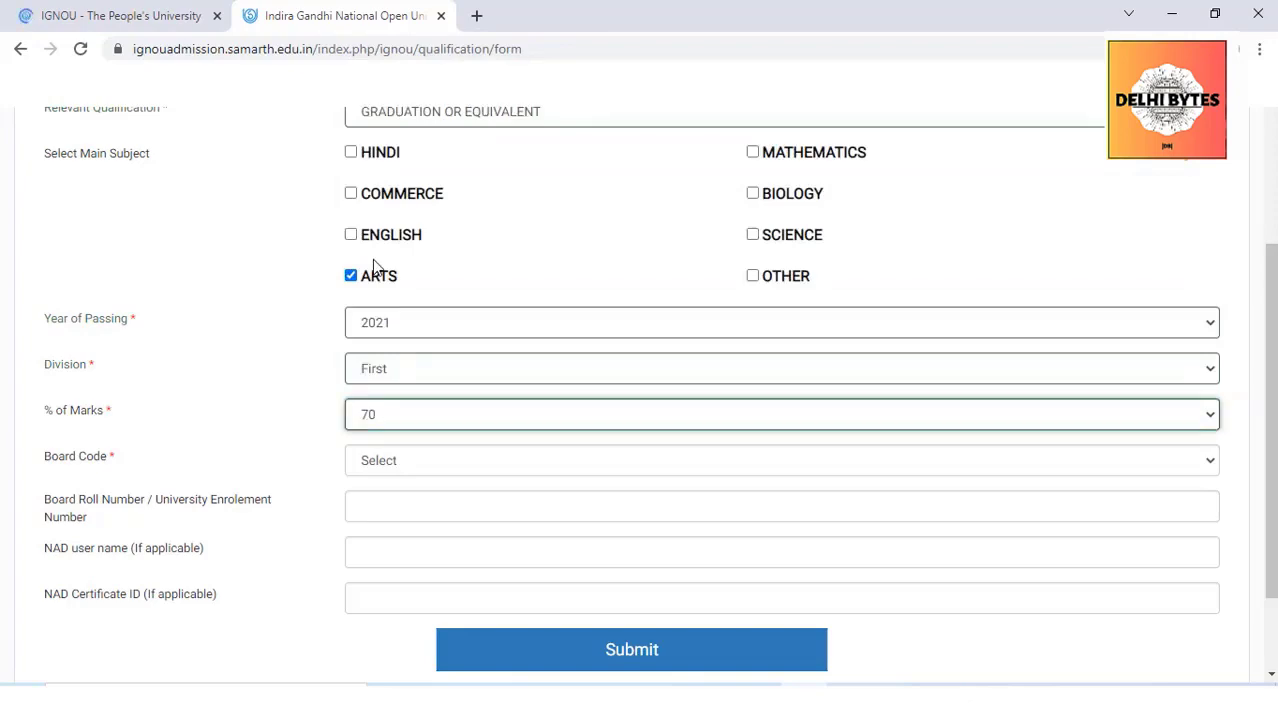
{"action": "left_click", "coordinate": [421, 462]}
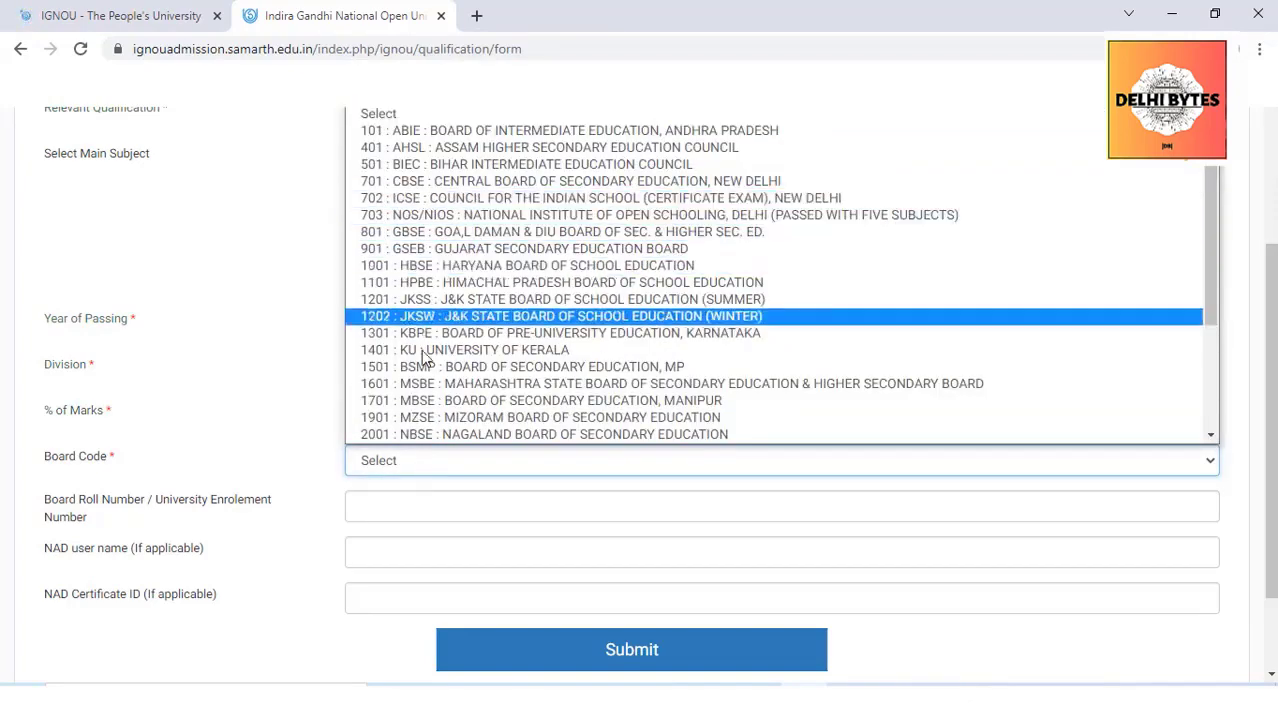
{"action": "scroll", "coordinate": [450, 285], "scroll_direction": "down", "scroll_amount": 4}
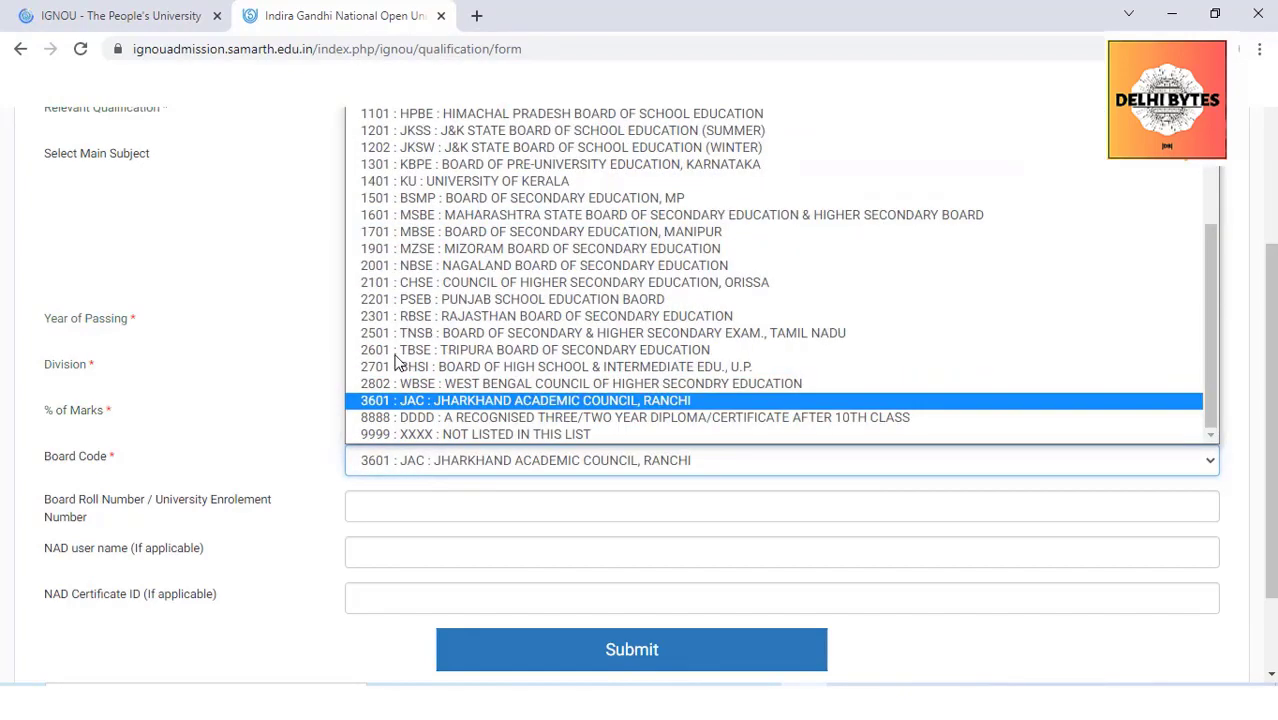
{"action": "left_click", "coordinate": [478, 436]}
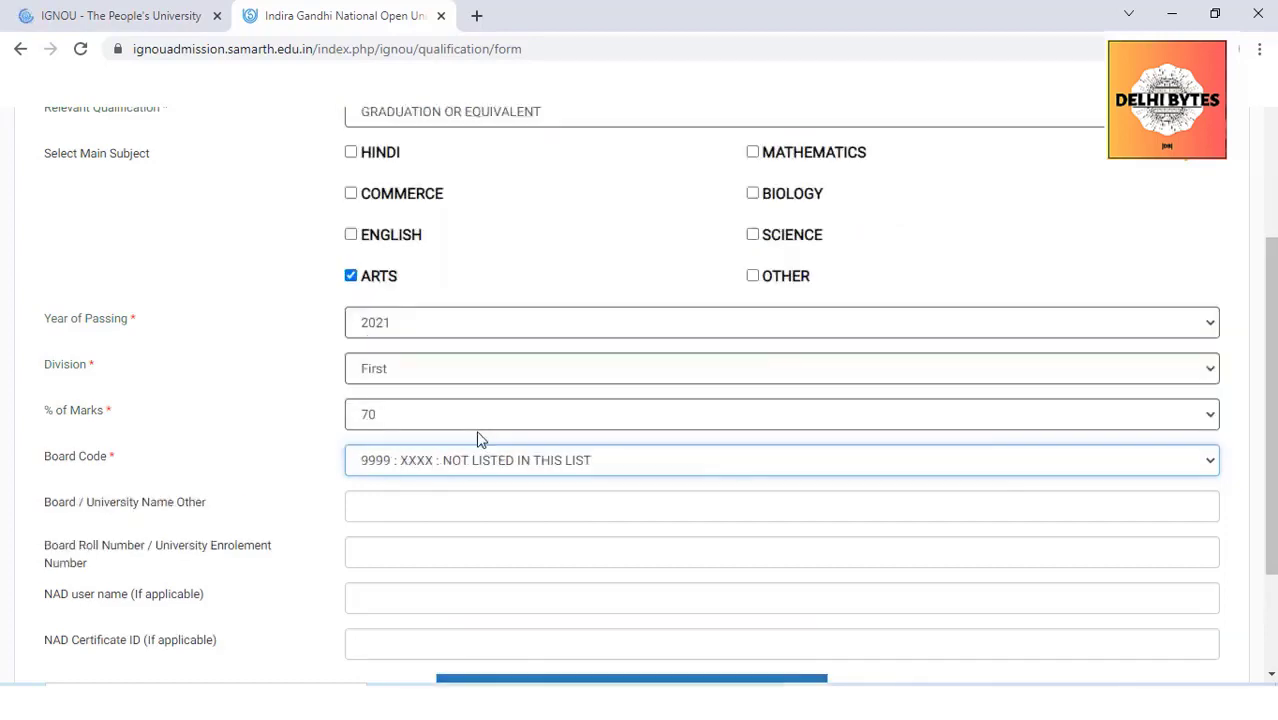
{"action": "left_click", "coordinate": [474, 476]}
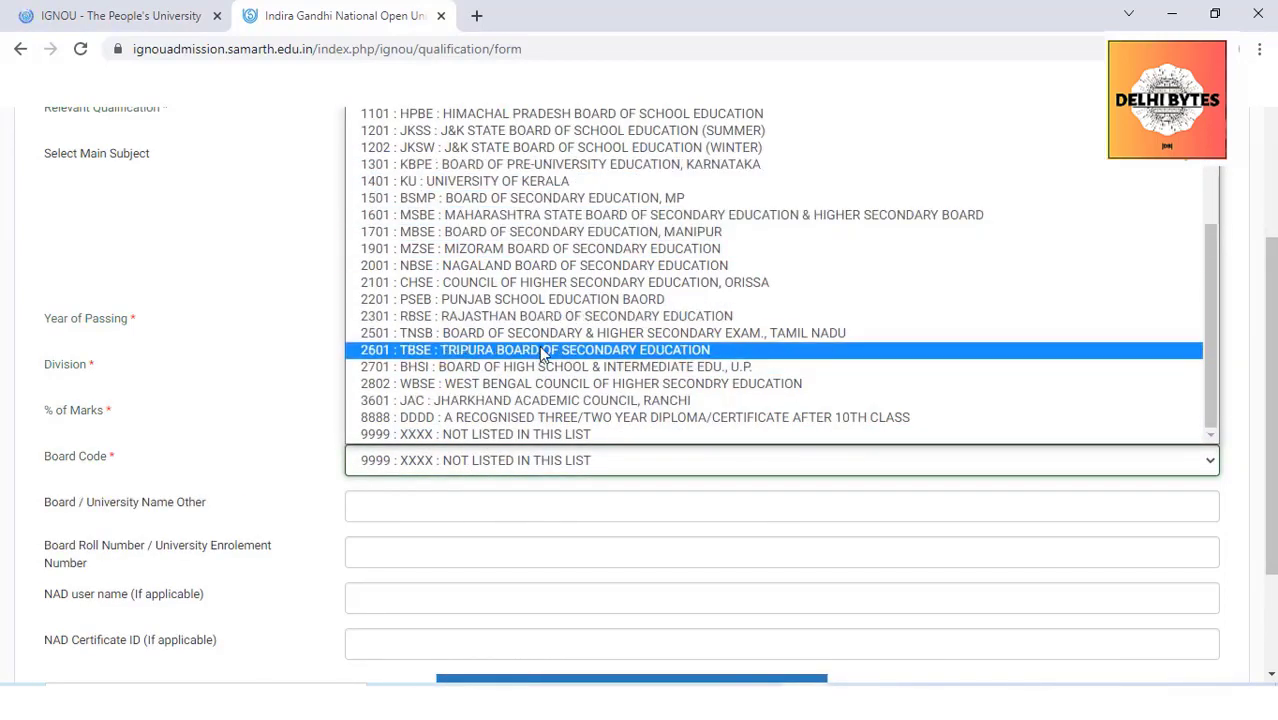
{"action": "left_click", "coordinate": [530, 436]}
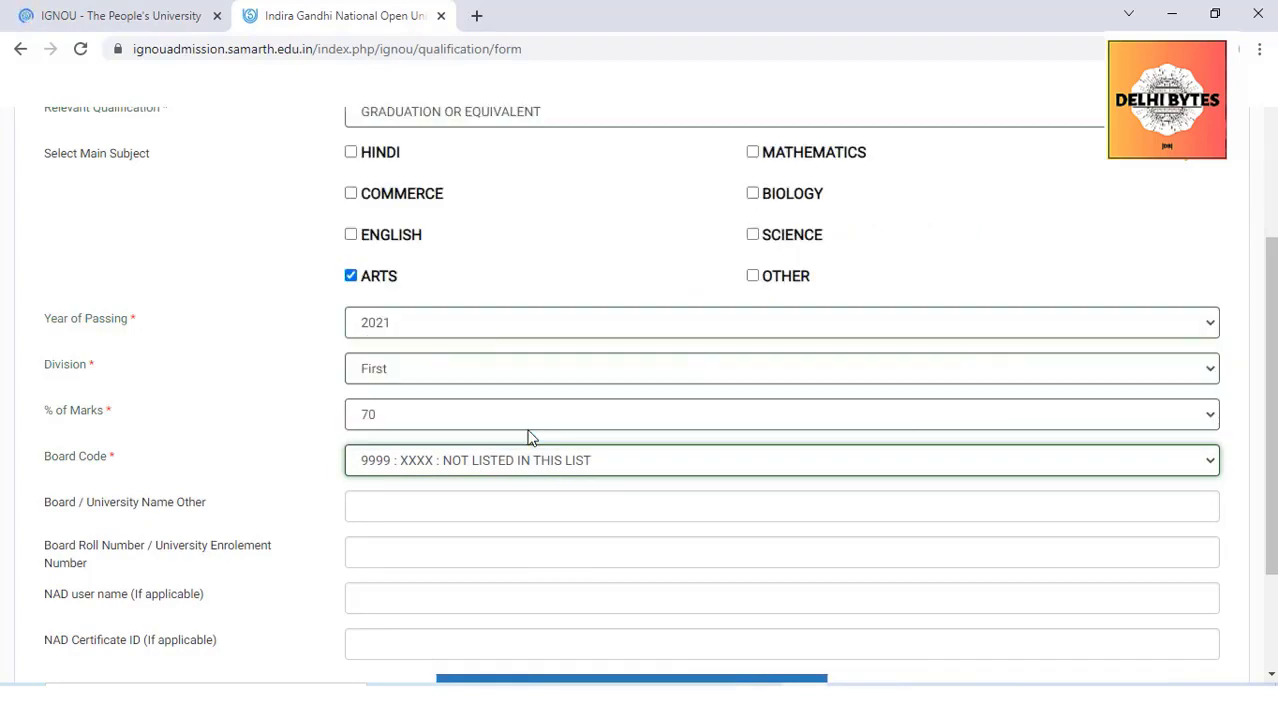
{"action": "scroll", "coordinate": [1271, 248], "scroll_direction": "down", "scroll_amount": 1}
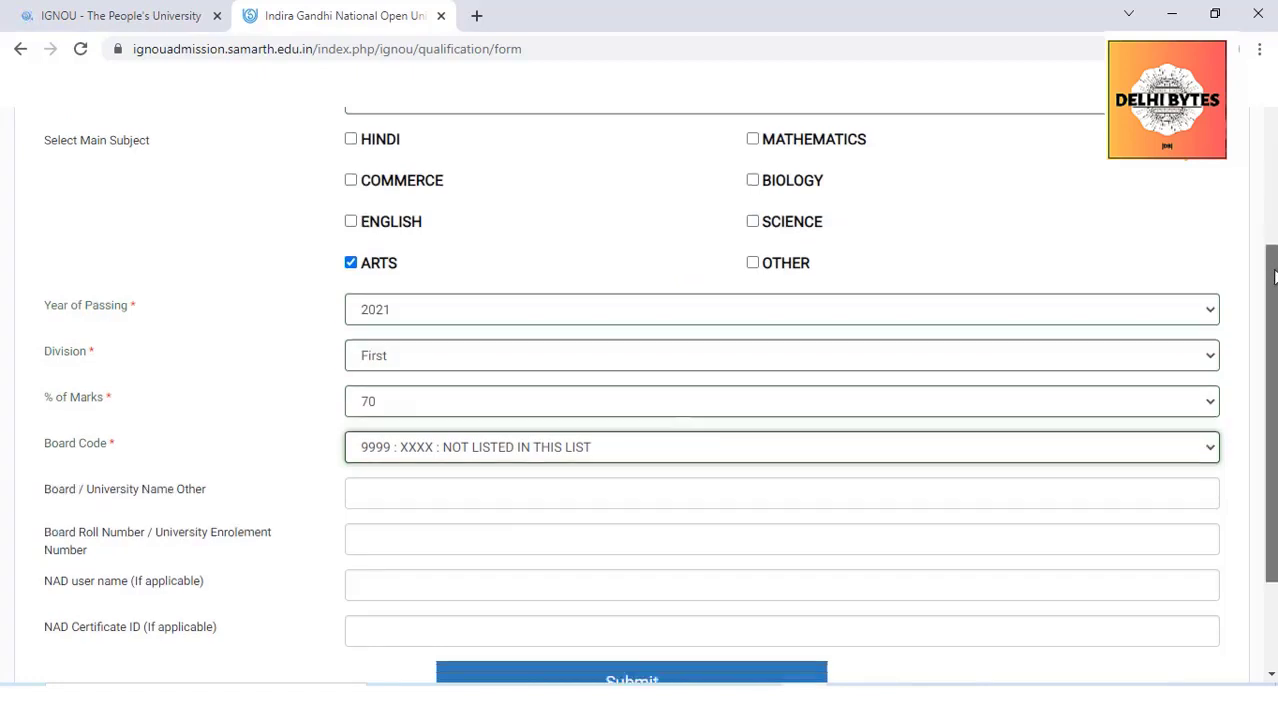
Enter 'Patna university' as the unlisted board, fill in the roll number, and submit
{"action": "left_click", "coordinate": [418, 410]}
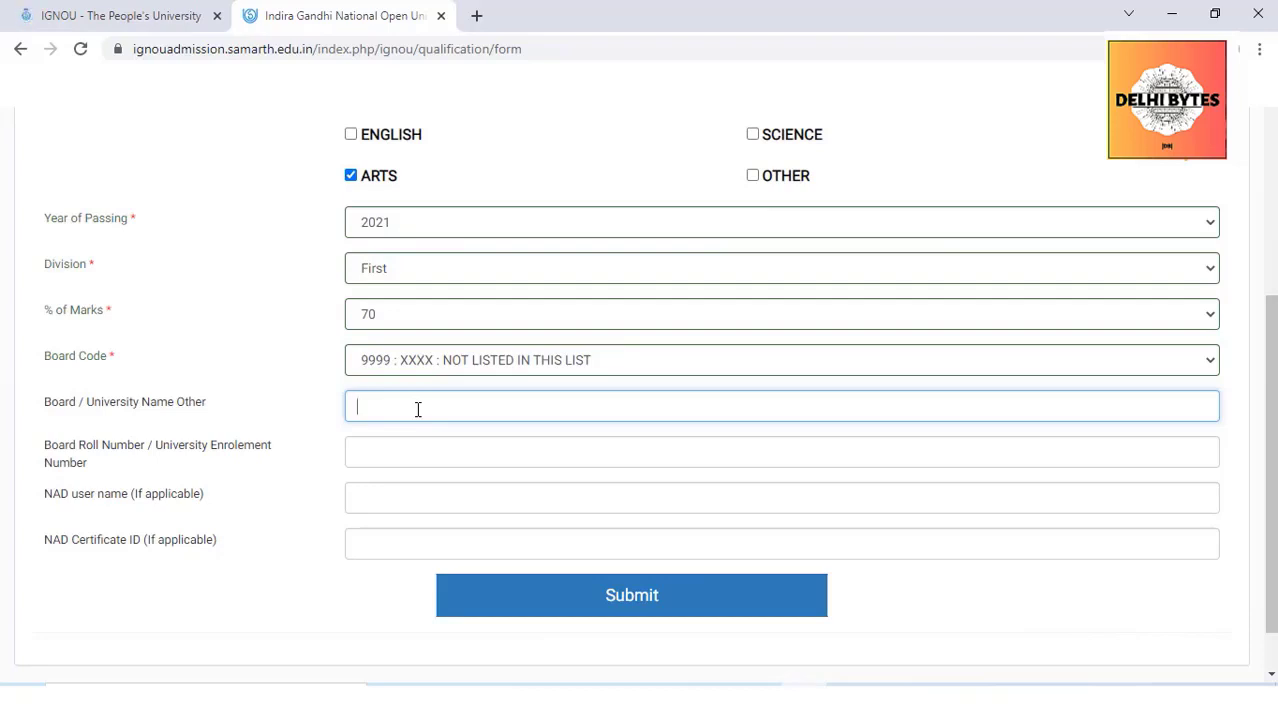
{"action": "type", "text": "Patna university"}
{"action": "left_click", "coordinate": [379, 451]}
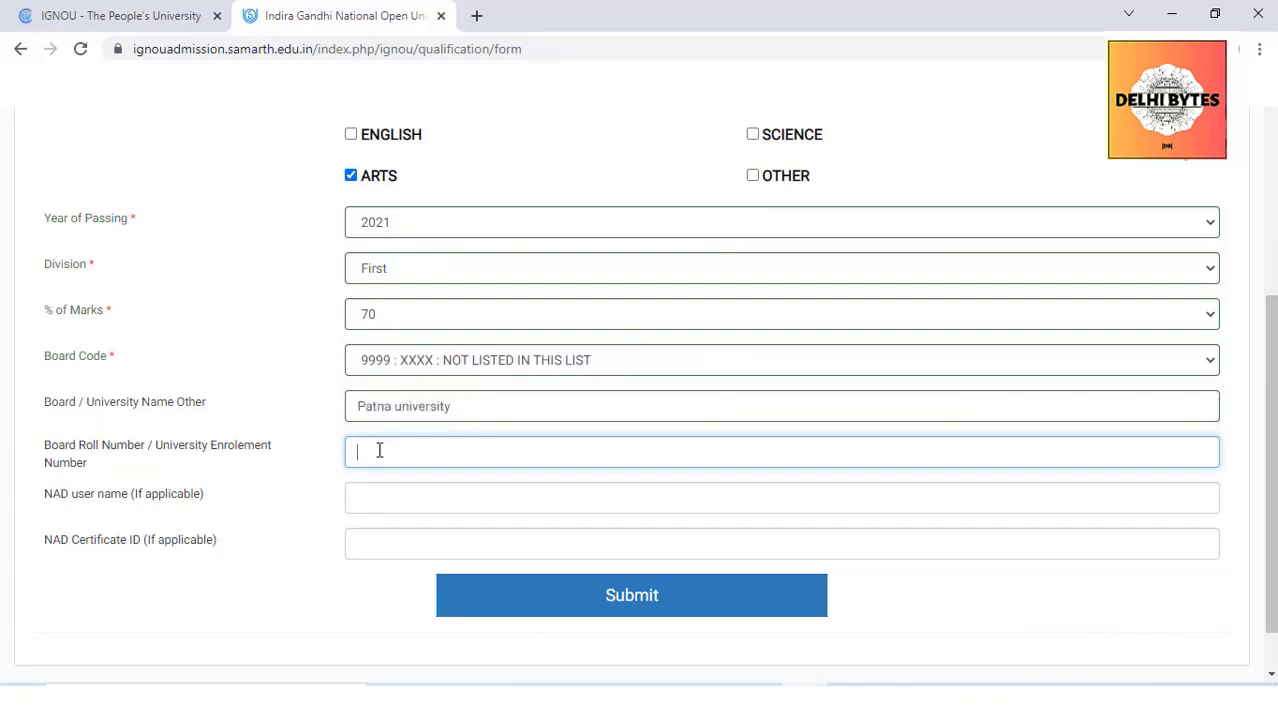
{"action": "type", "text": "234567"}
{"action": "left_click_drag", "start_coordinate": [1270, 420], "coordinate": [1270, 455]}
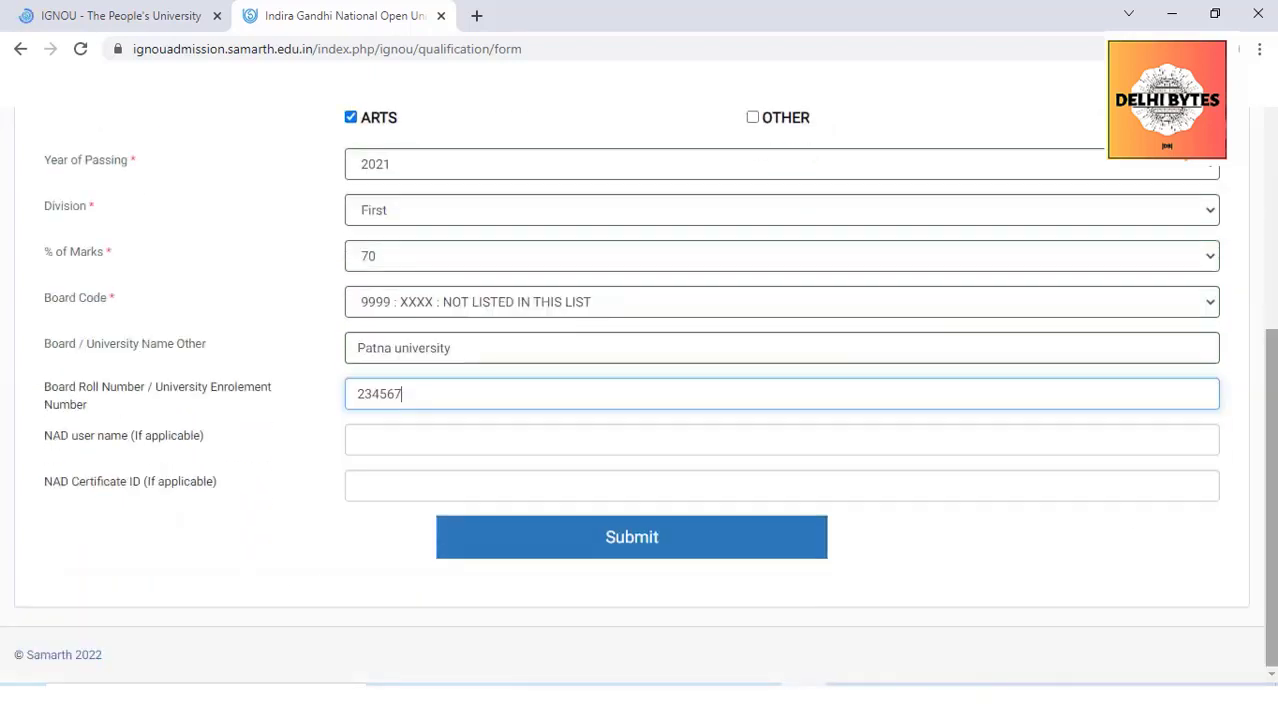
{"action": "left_click", "coordinate": [633, 556]}
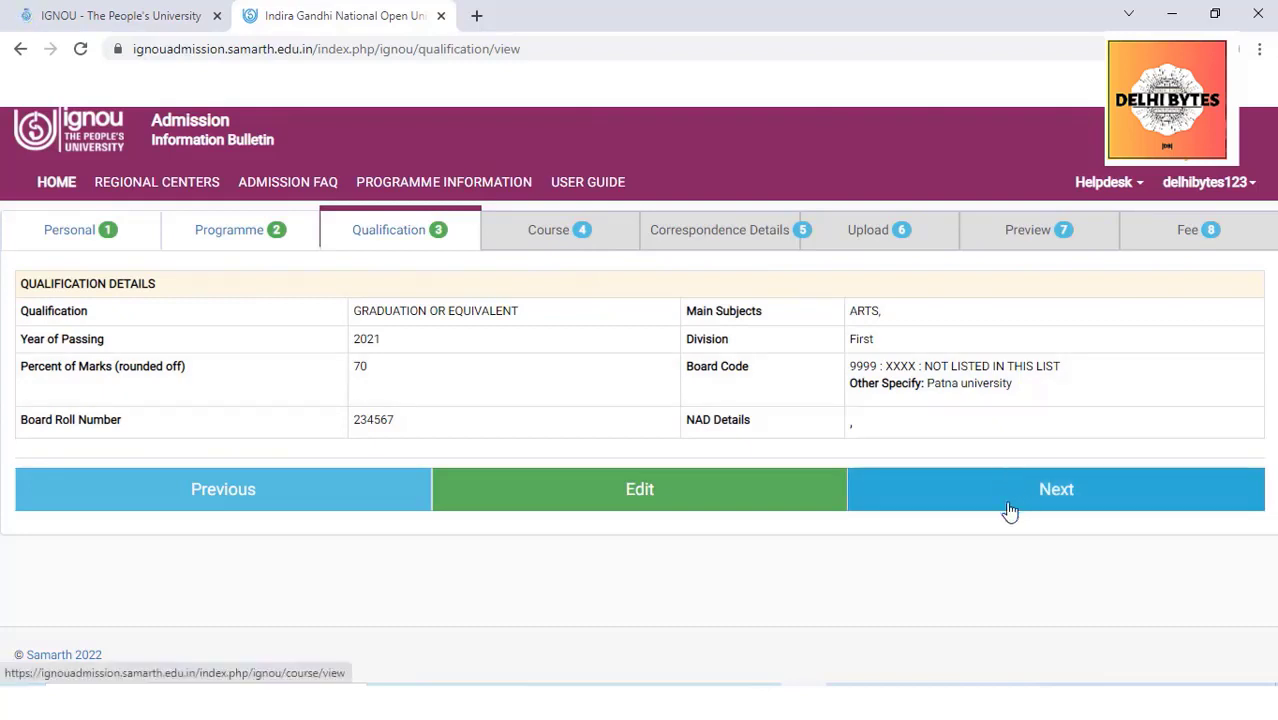
Open the course step and compare digital study material before reverting to printed
{"action": "left_click", "coordinate": [971, 510]}
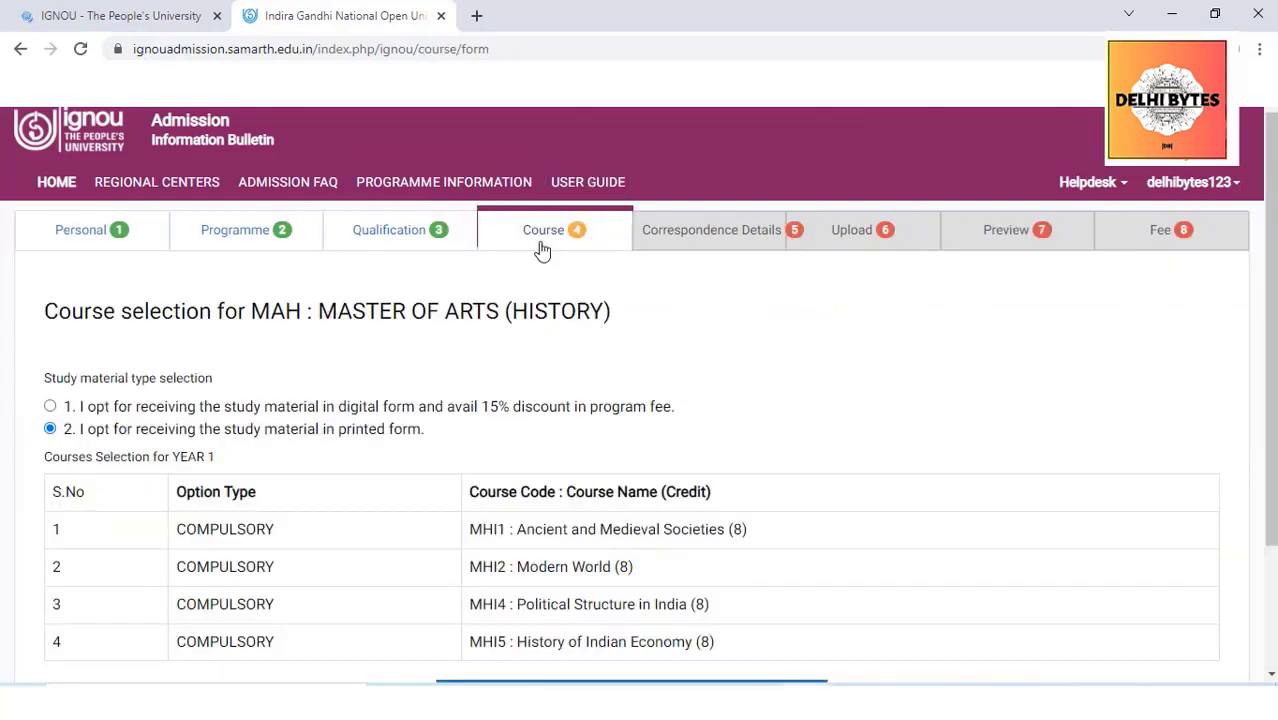
{"action": "scroll", "coordinate": [638, 394], "scroll_direction": "down", "scroll_amount": 1}
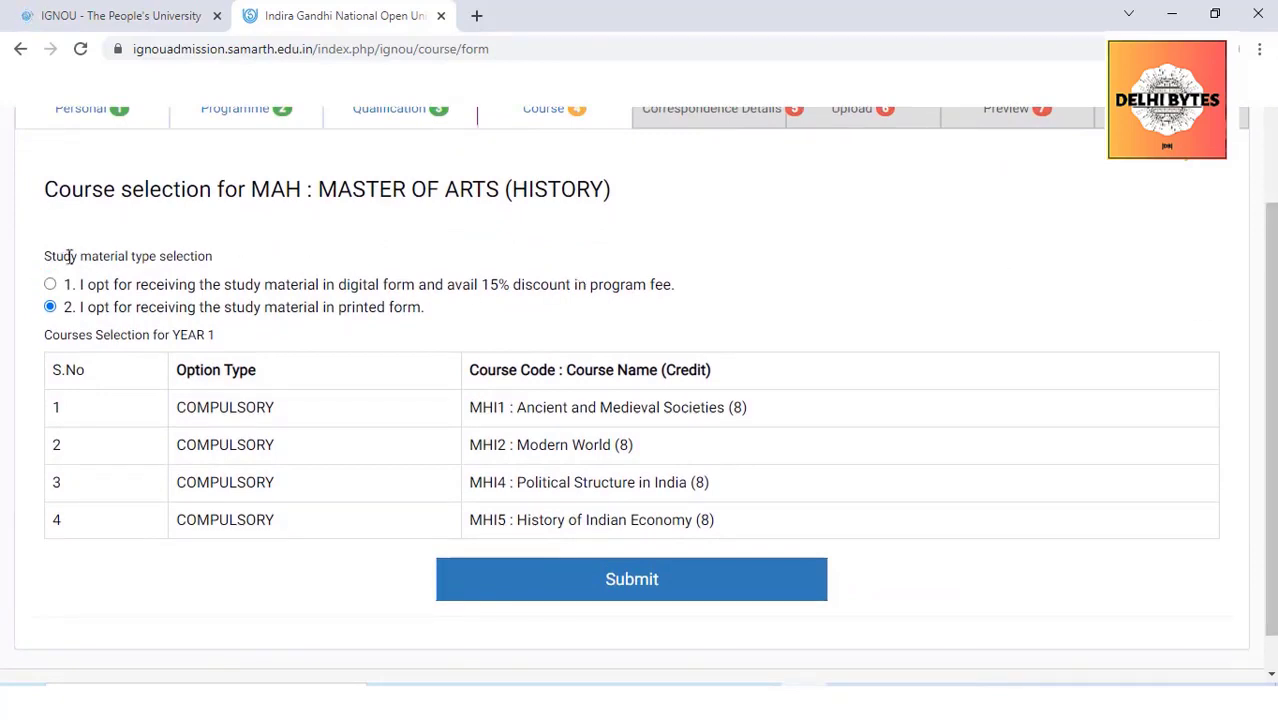
{"action": "left_click_drag", "start_coordinate": [195, 257], "coordinate": [45, 257]}
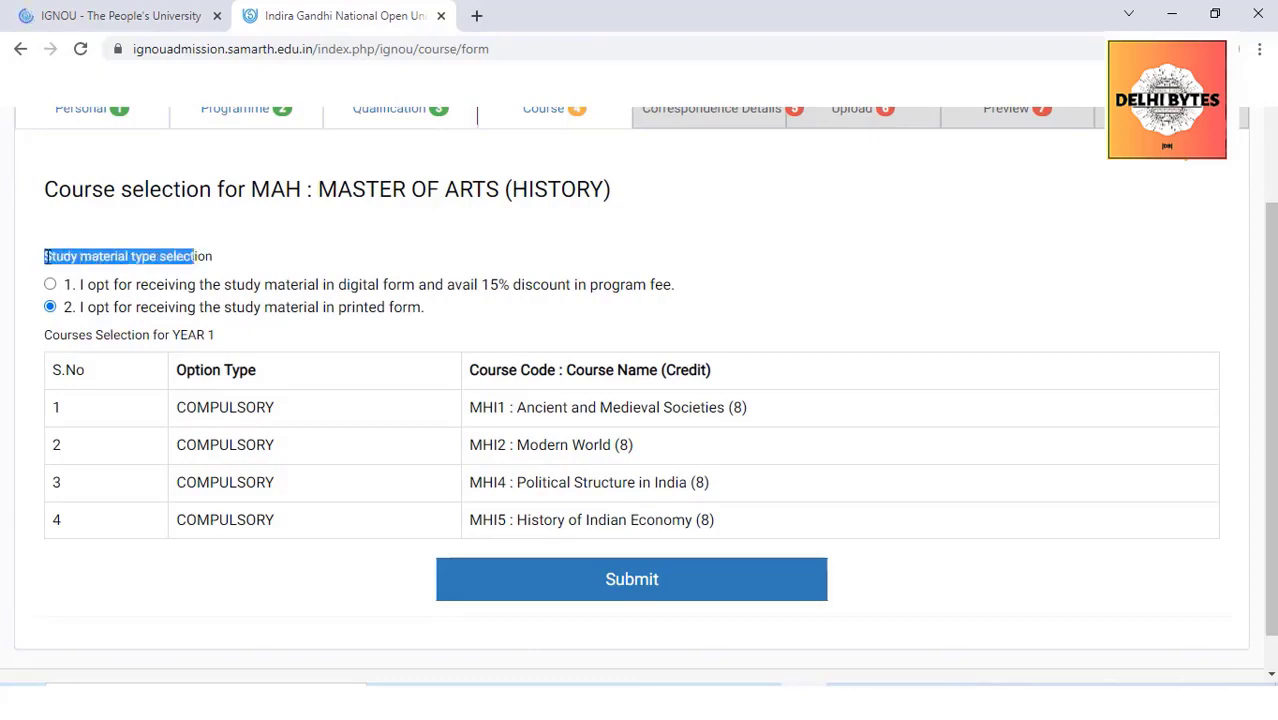
{"action": "left_click", "coordinate": [299, 243]}
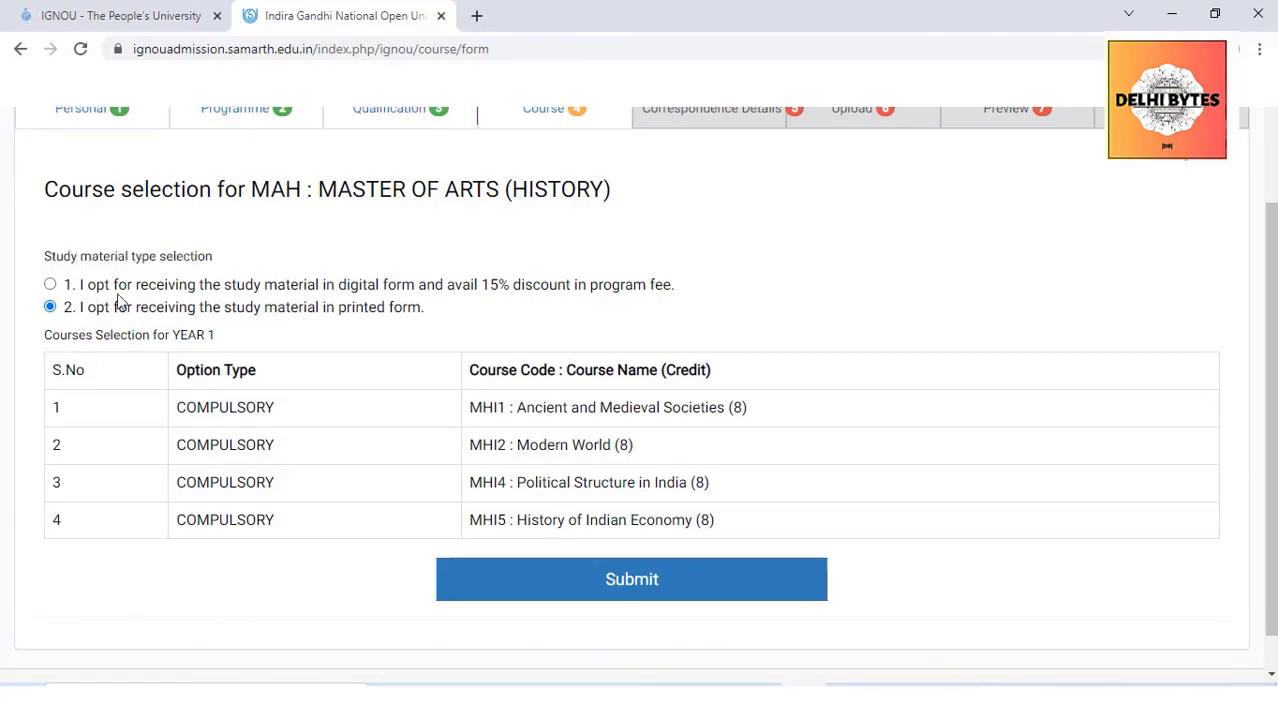
{"action": "left_click", "coordinate": [50, 286]}
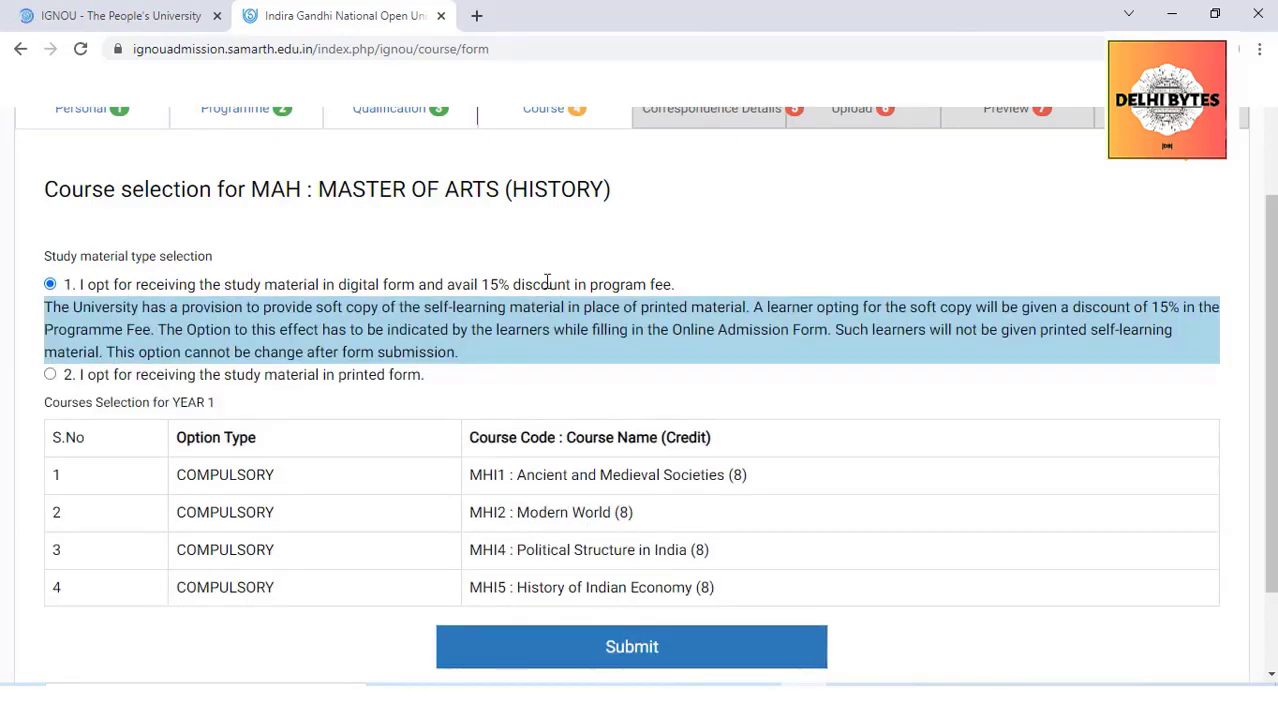
{"action": "left_click", "coordinate": [51, 375]}
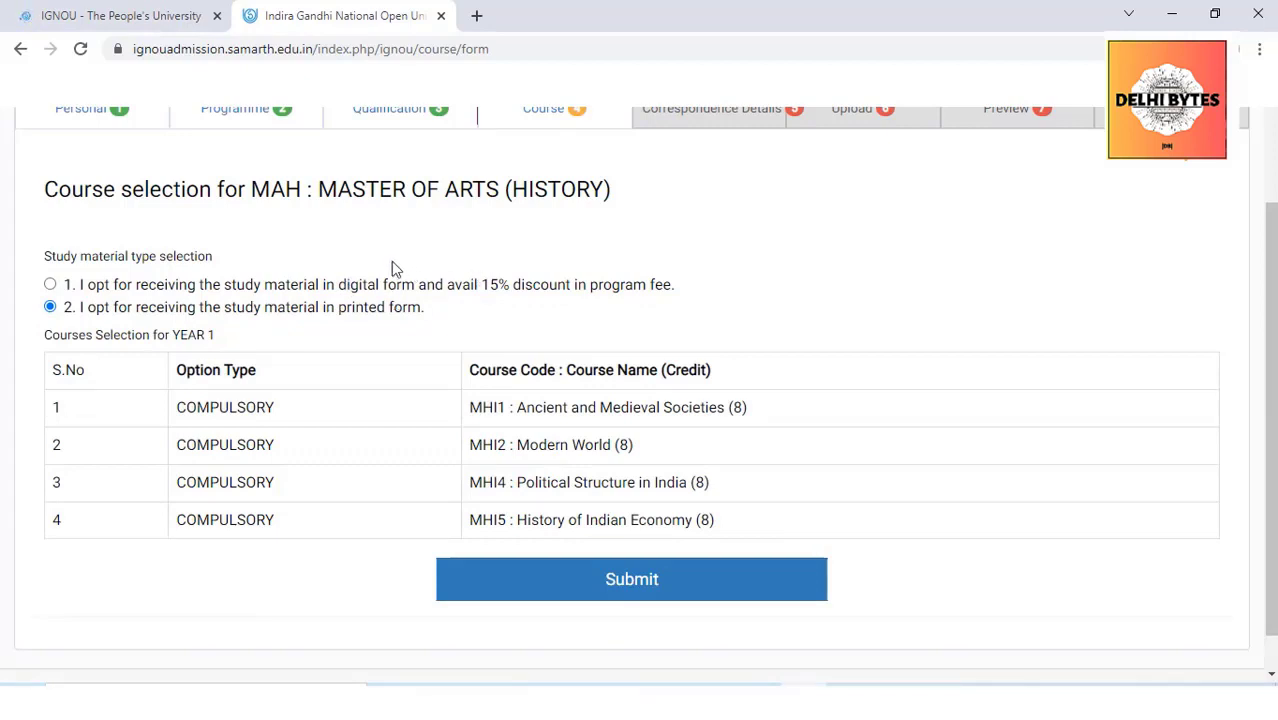
Submit the MAH course selection with printed study material and begin the first address line
{"action": "left_click_drag", "start_coordinate": [470, 284], "coordinate": [583, 284]}
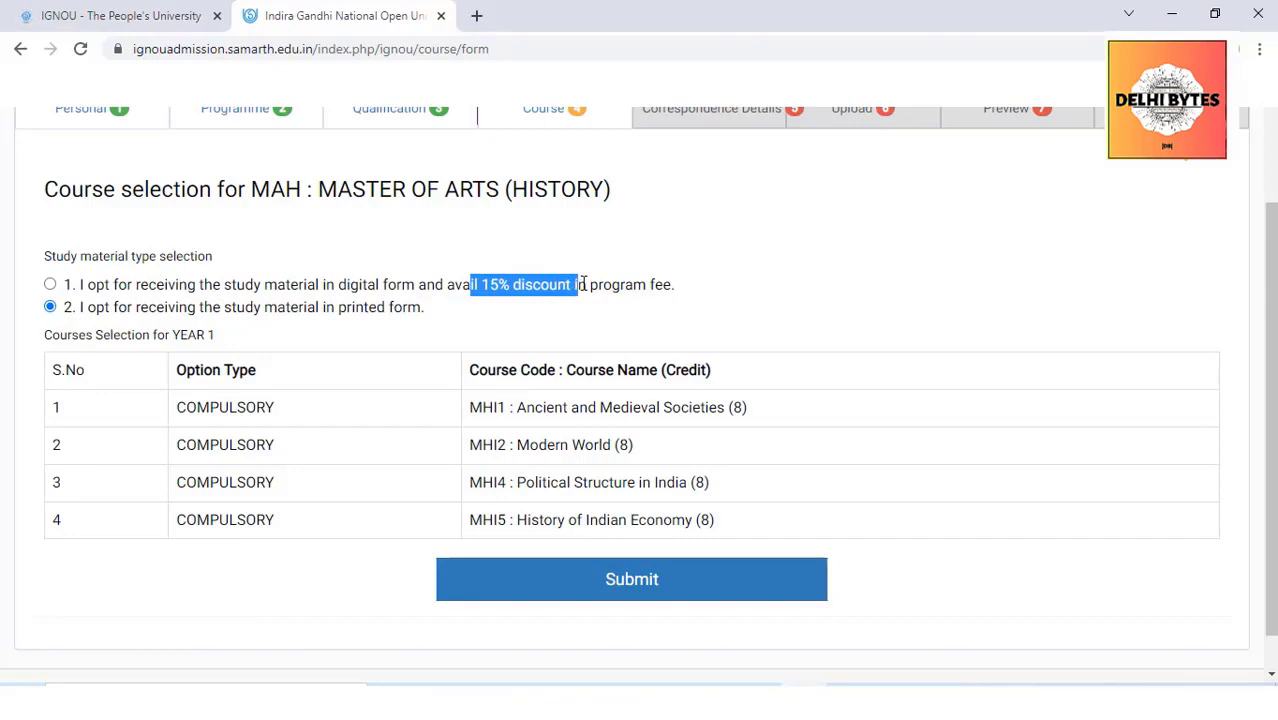
{"action": "left_click", "coordinate": [583, 284]}
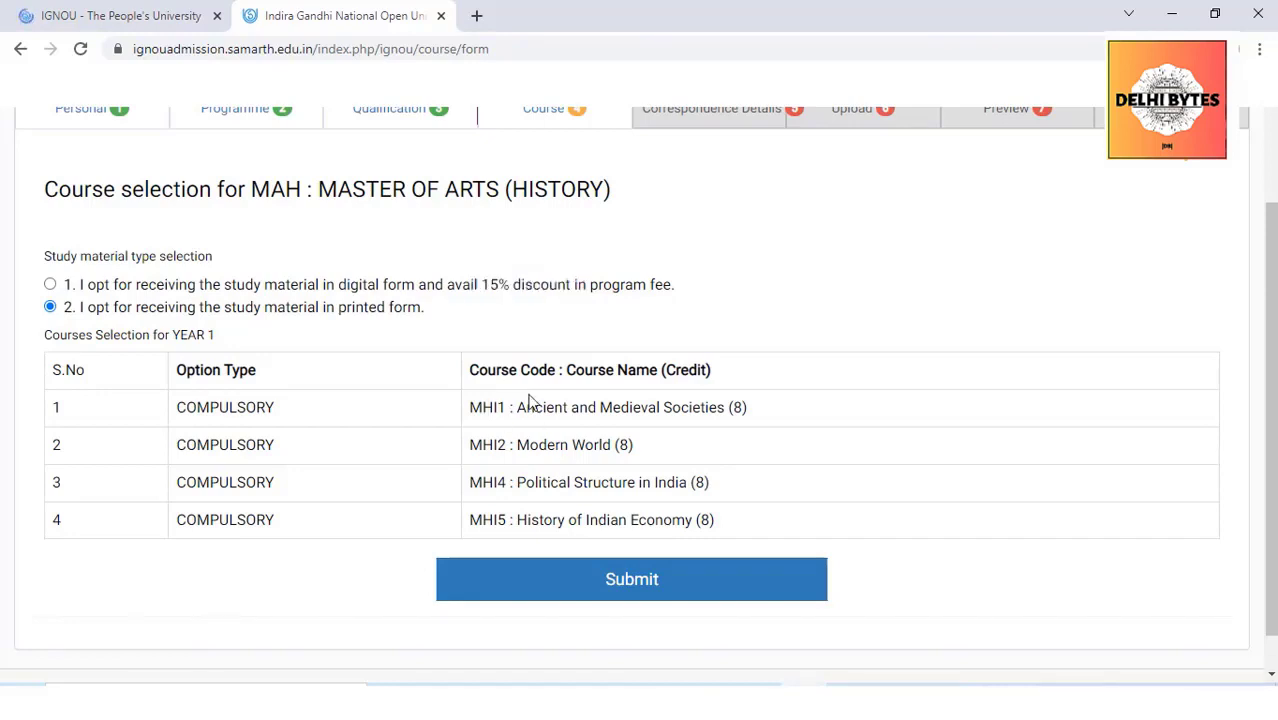
{"action": "left_click_drag", "start_coordinate": [466, 408], "coordinate": [420, 390]}
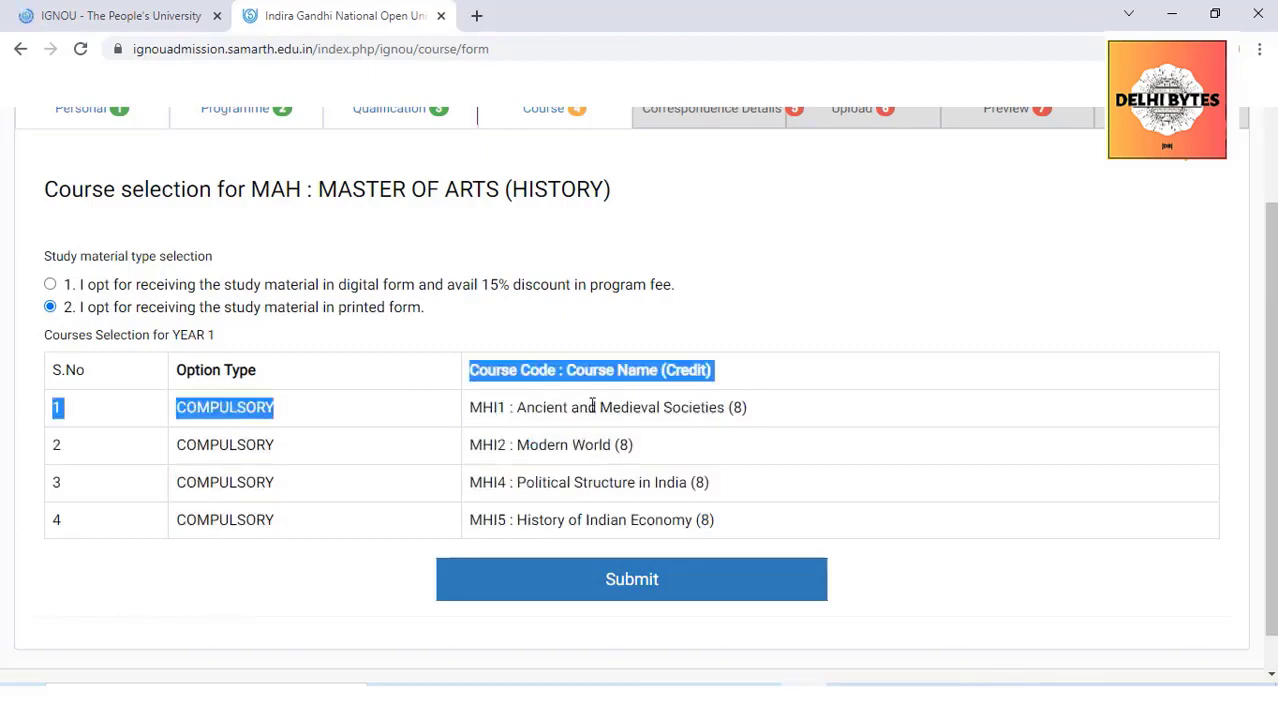
{"action": "left_click", "coordinate": [666, 396]}
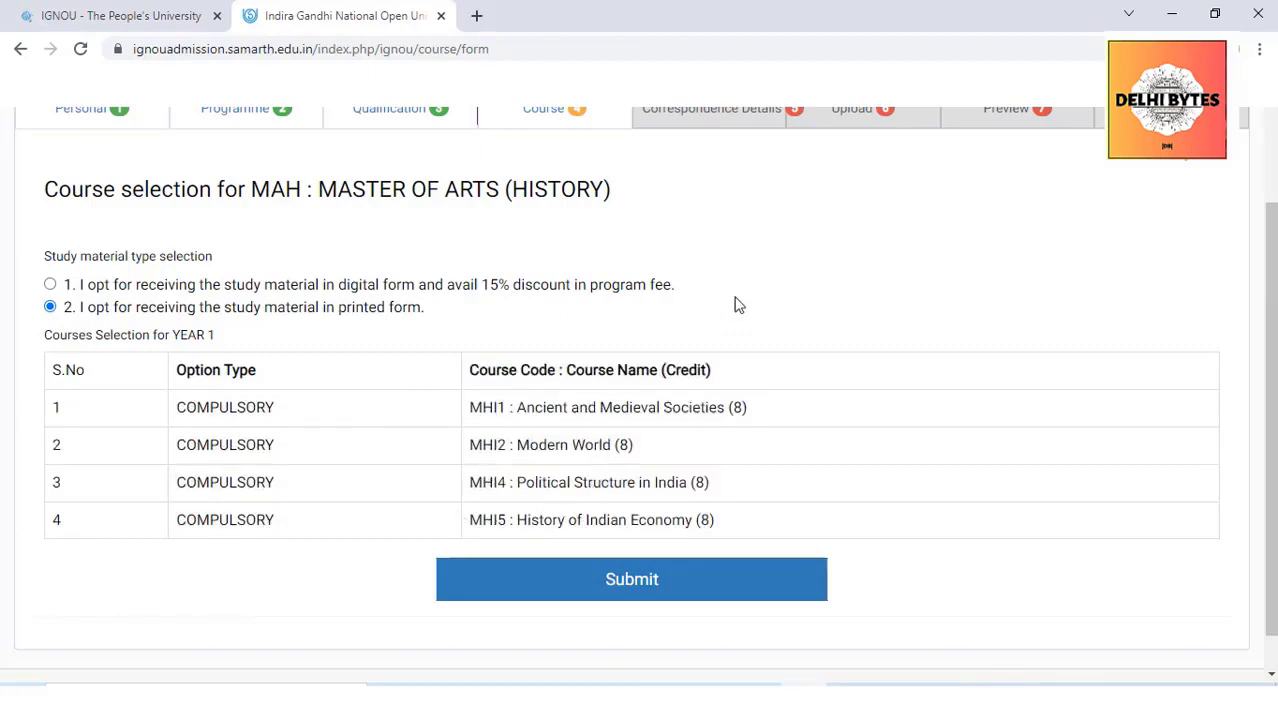
{"action": "left_click", "coordinate": [606, 588]}
{"action": "left_click", "coordinate": [380, 285]}
{"action": "type", "text": "G"}
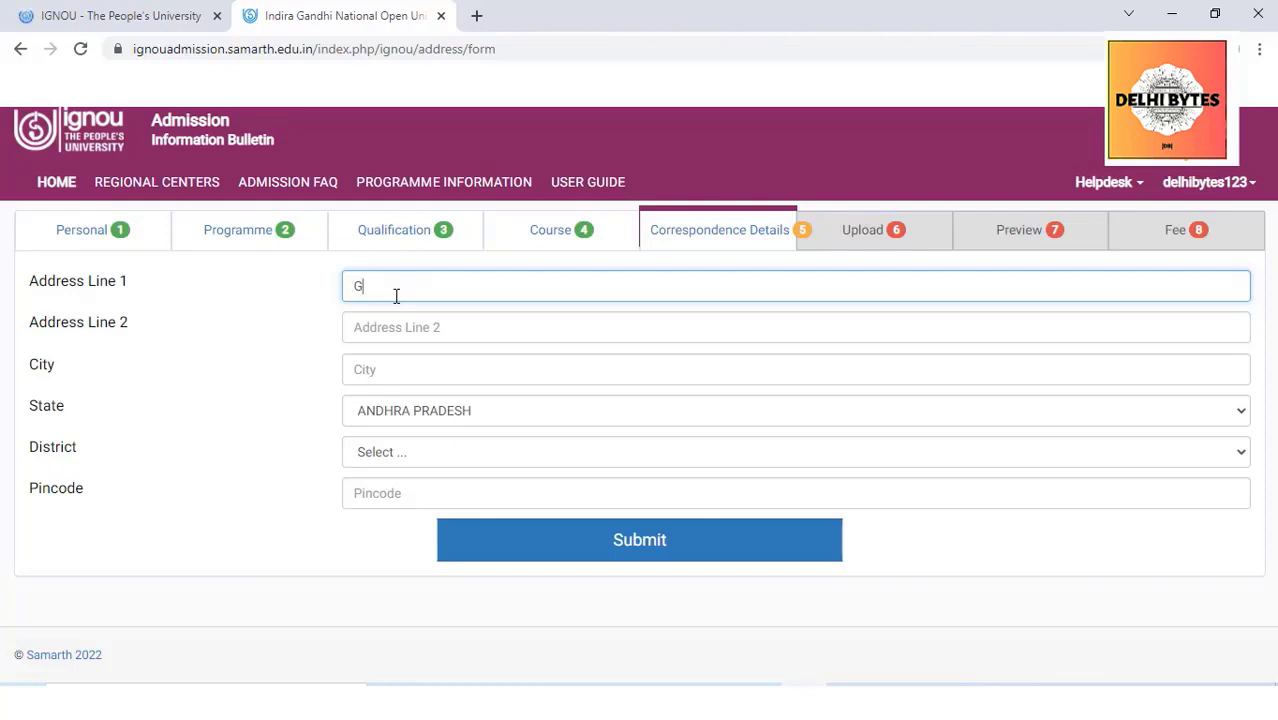
Fill in both address lines and accept the autofilled city
{"action": "type", "text": "orakhpur"}
{"action": "left_click", "coordinate": [432, 326]}
{"action": "type", "text": "Uttarpradesh"}
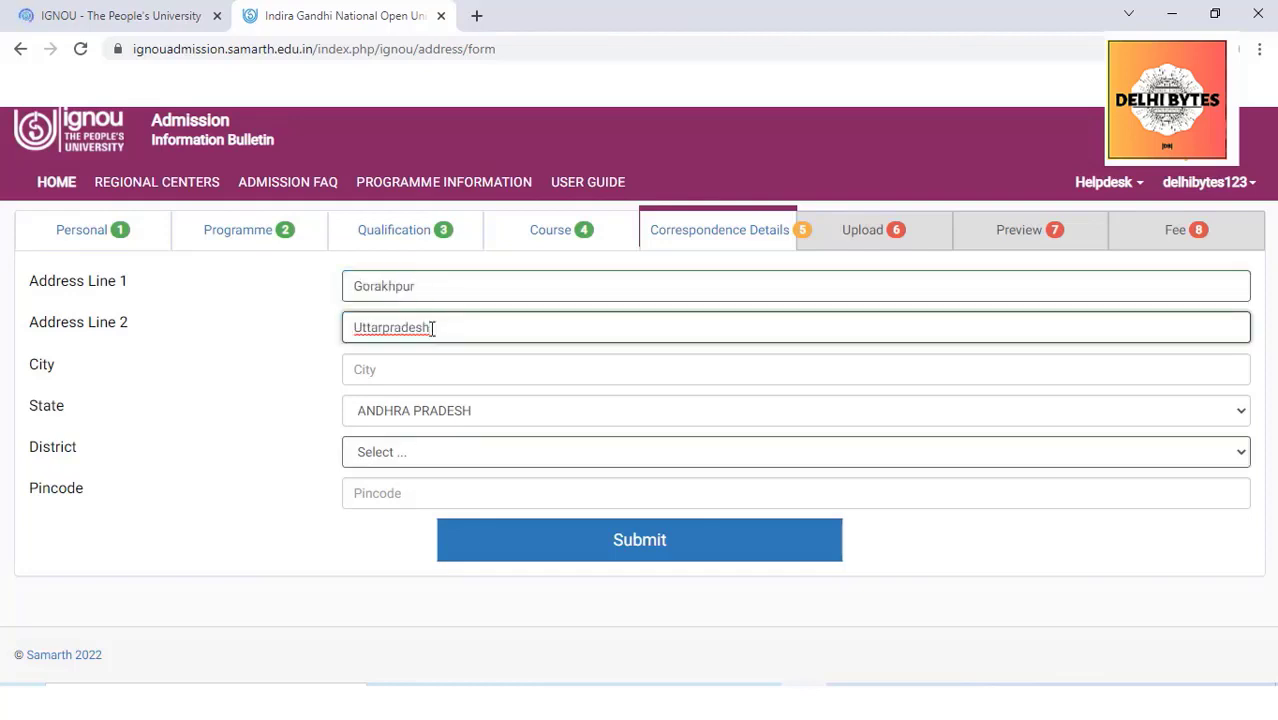
{"action": "left_click", "coordinate": [416, 362]}
{"action": "key", "text": "Down"}
{"action": "key", "text": "Return"}
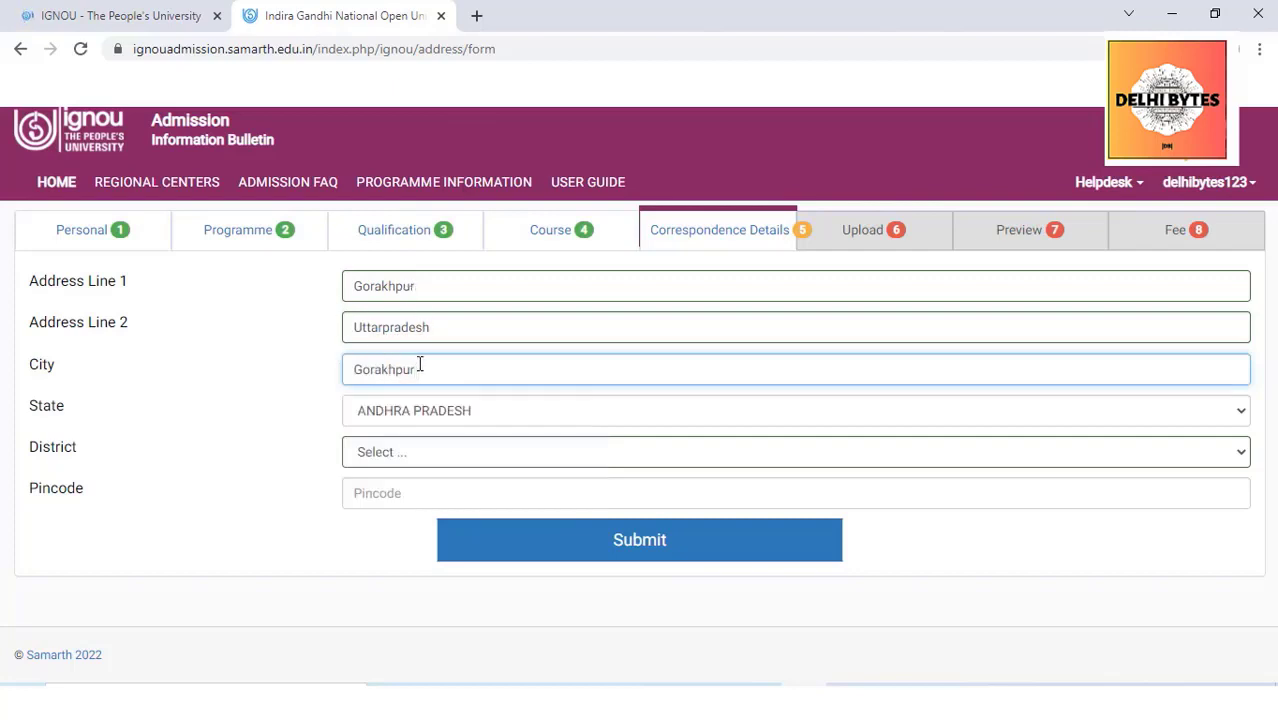
Choose the state and district, enter the pincode, and save the correspondence address
{"action": "left_click", "coordinate": [391, 409]}
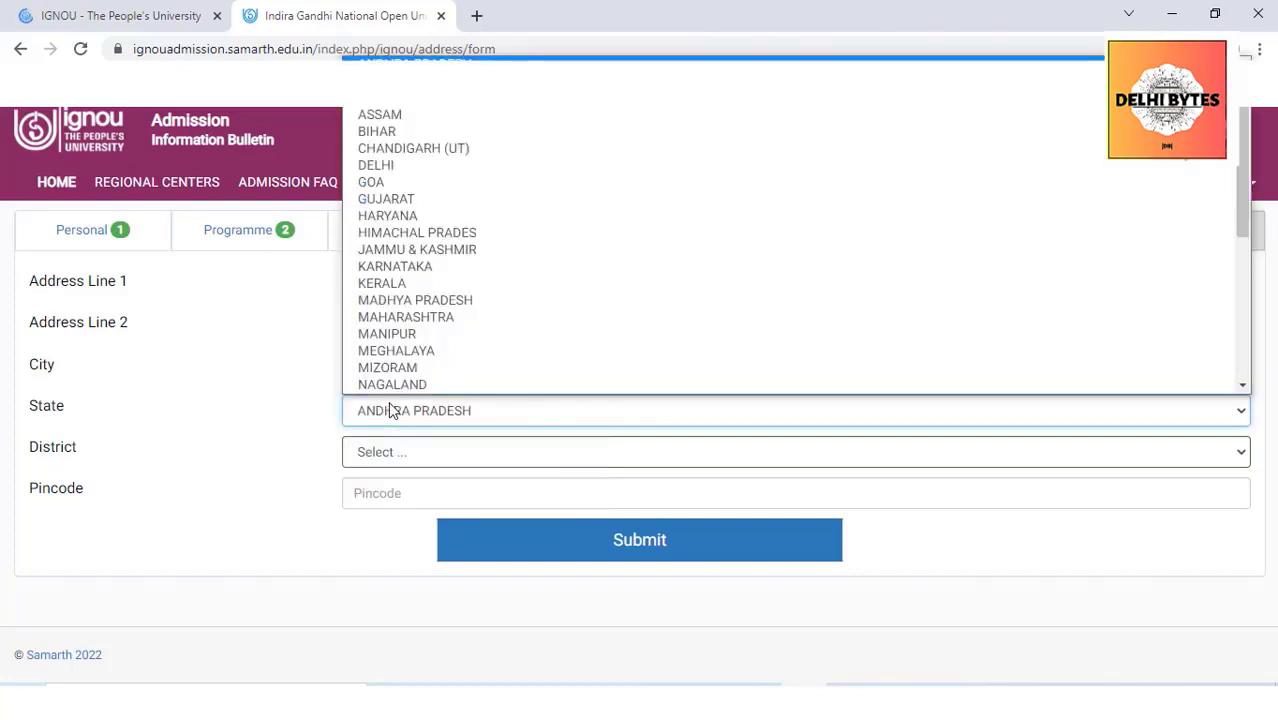
{"action": "scroll", "coordinate": [416, 169], "scroll_direction": "down", "scroll_amount": 1}
{"action": "scroll", "coordinate": [402, 276], "scroll_direction": "down", "scroll_amount": 3}
{"action": "left_click", "coordinate": [400, 350]}
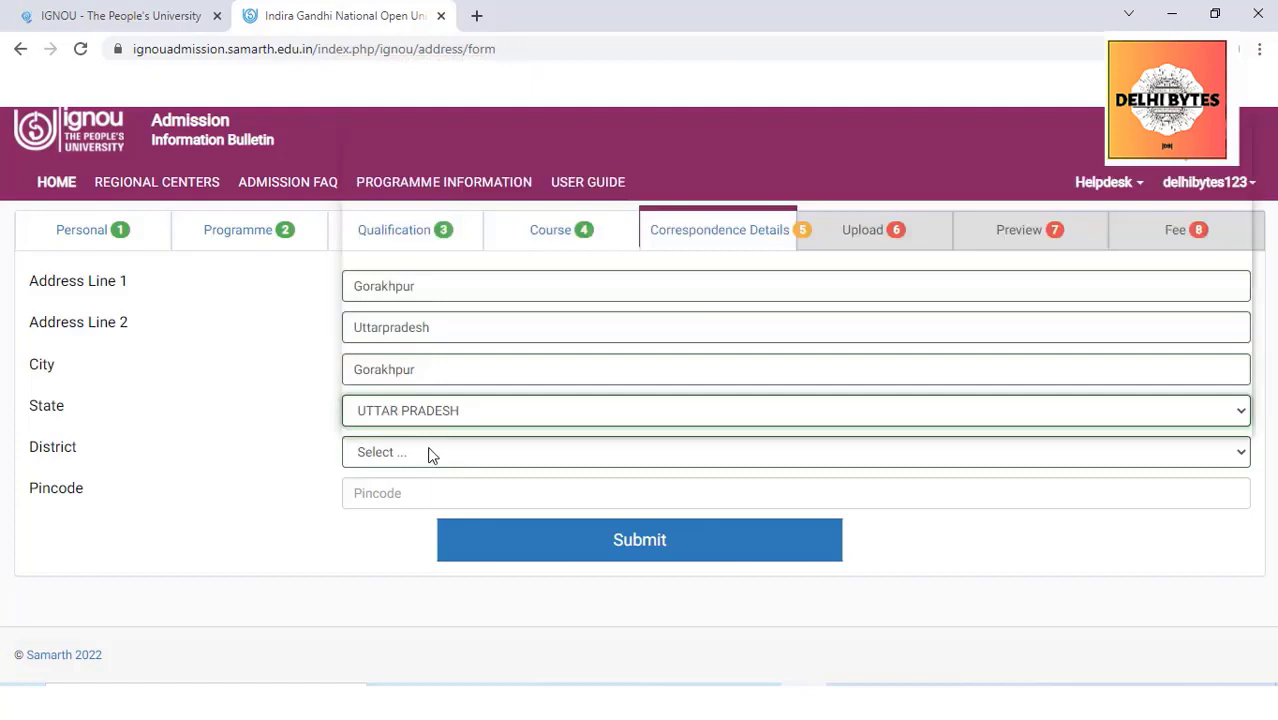
{"action": "left_click", "coordinate": [431, 455]}
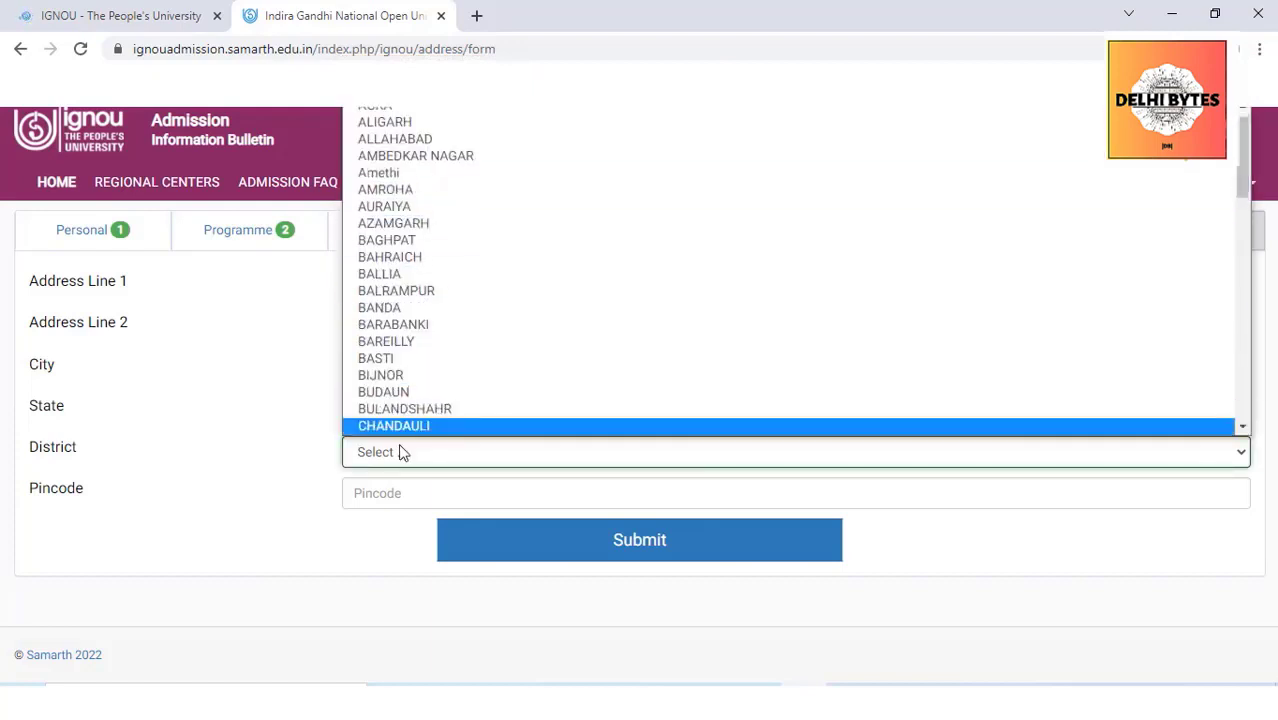
{"action": "key", "text": "Down"}
{"action": "key", "text": "Down"}
{"action": "key", "text": "Down"}
{"action": "key", "text": "Down"}
{"action": "key", "text": "Down"}
{"action": "key", "text": "Down"}
{"action": "key", "text": "Down"}
{"action": "key", "text": "Down"}
{"action": "key", "text": "Down"}
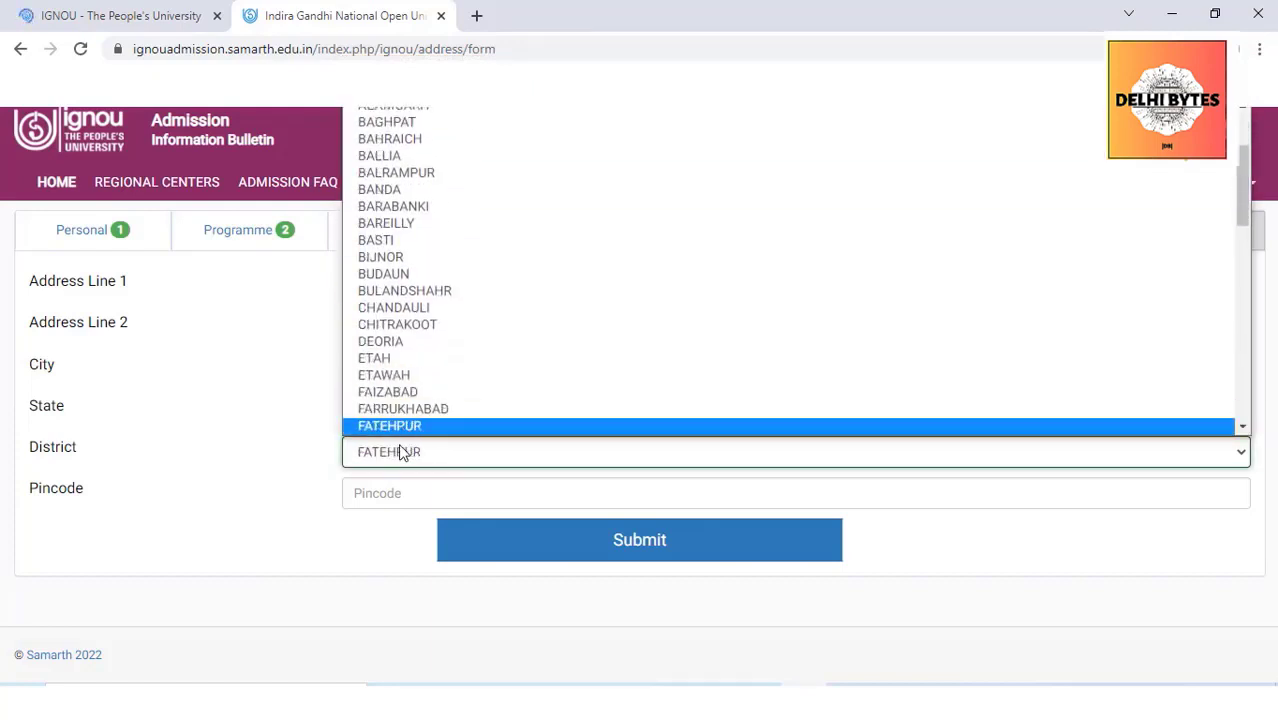
{"action": "key", "text": "Down"}
{"action": "key", "text": "Down"}
{"action": "key", "text": "Down"}
{"action": "key", "text": "Down"}
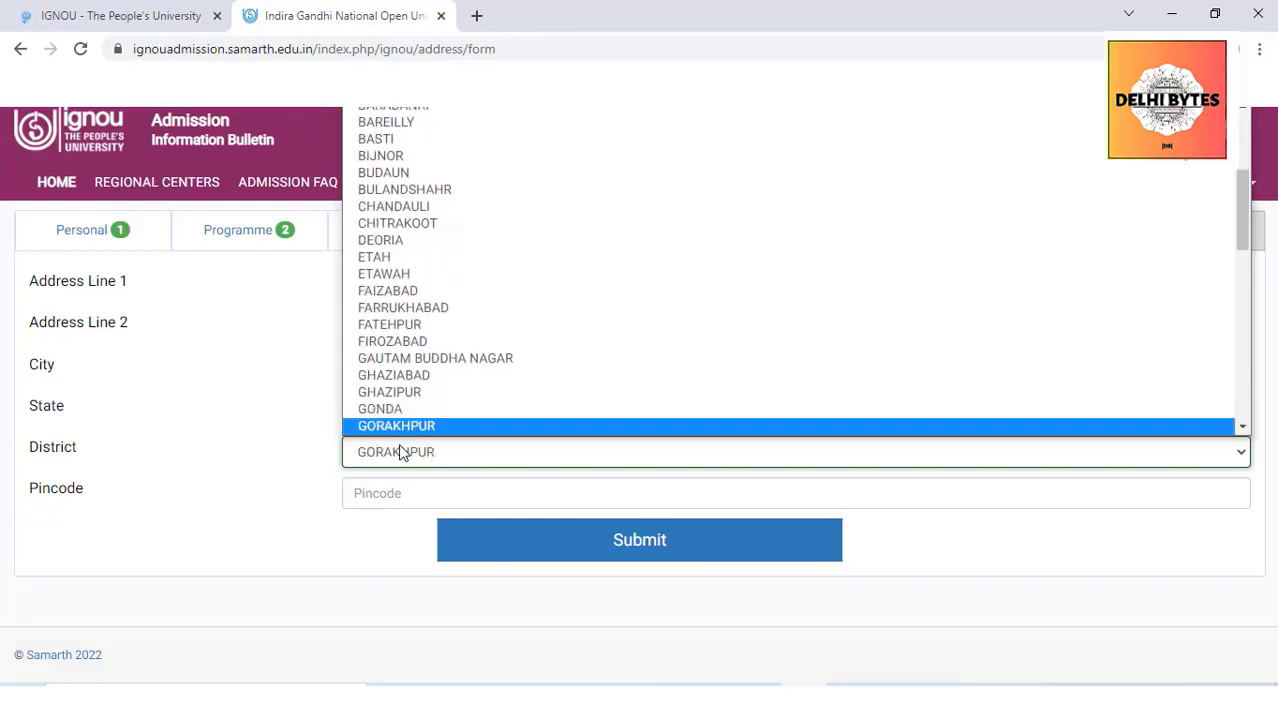
{"action": "key", "text": "Return"}
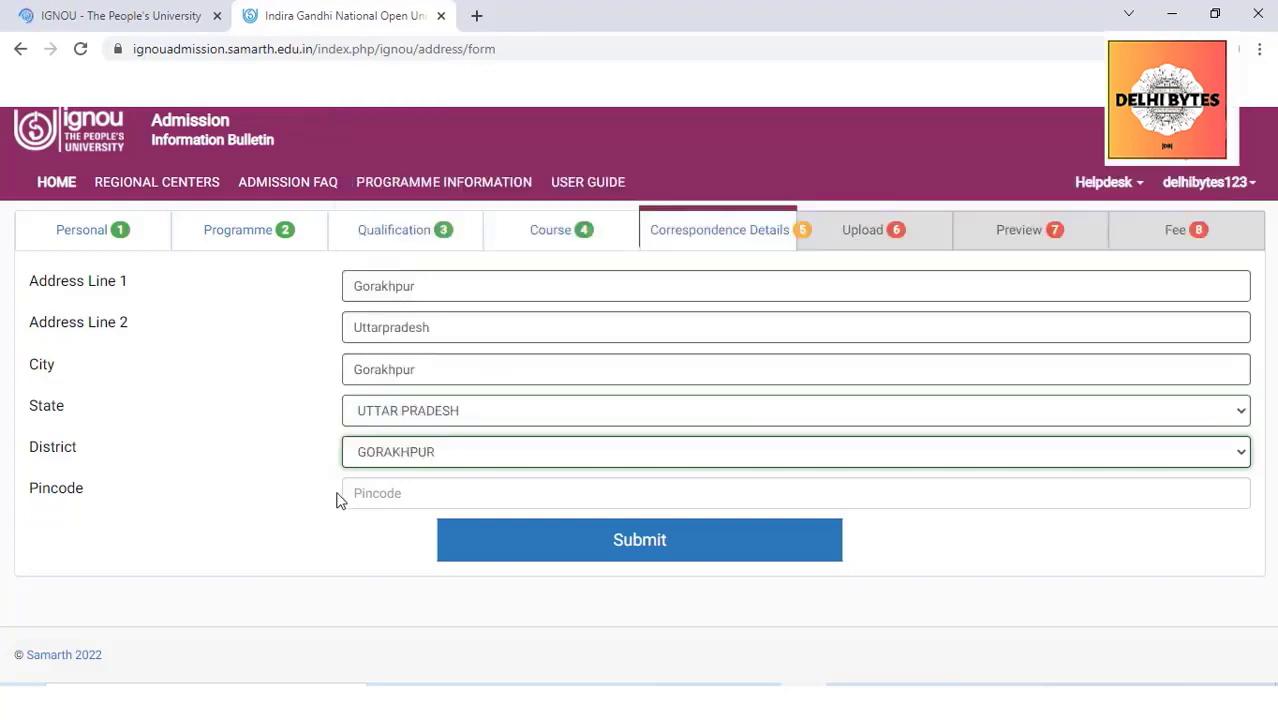
{"action": "left_click", "coordinate": [377, 495]}
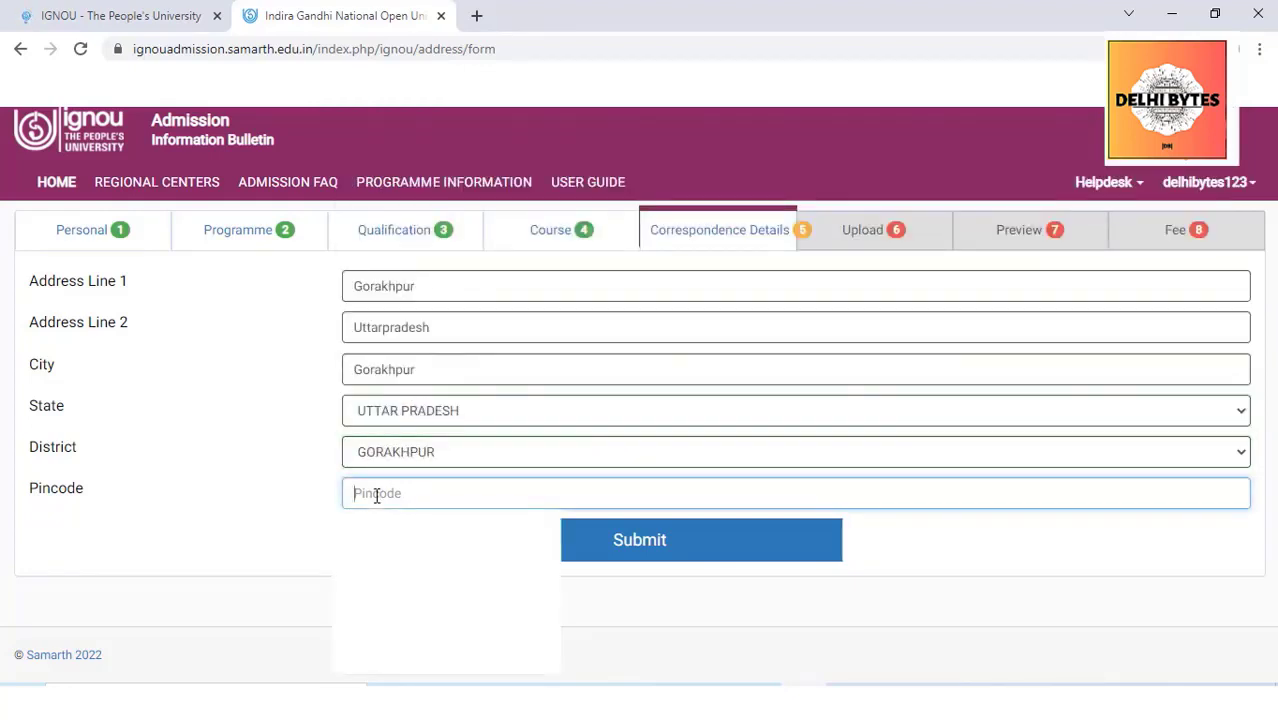
{"action": "type", "text": "88665"}
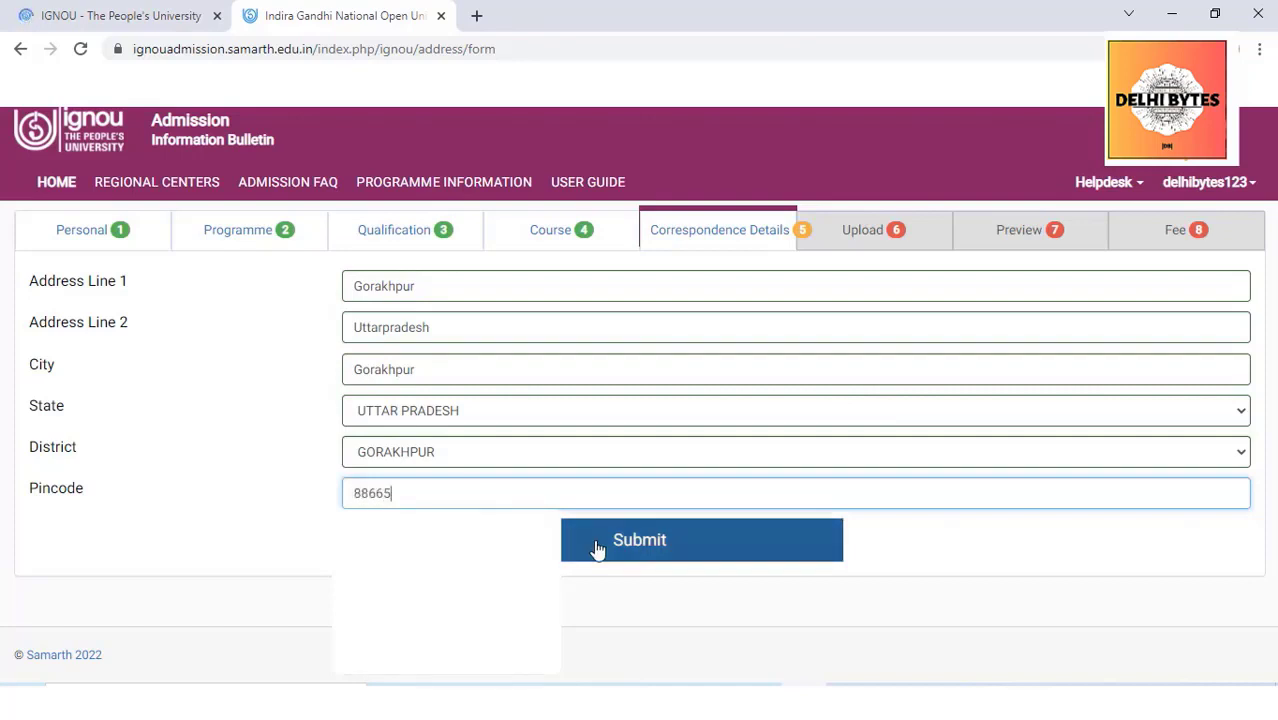
{"action": "left_click", "coordinate": [597, 549]}
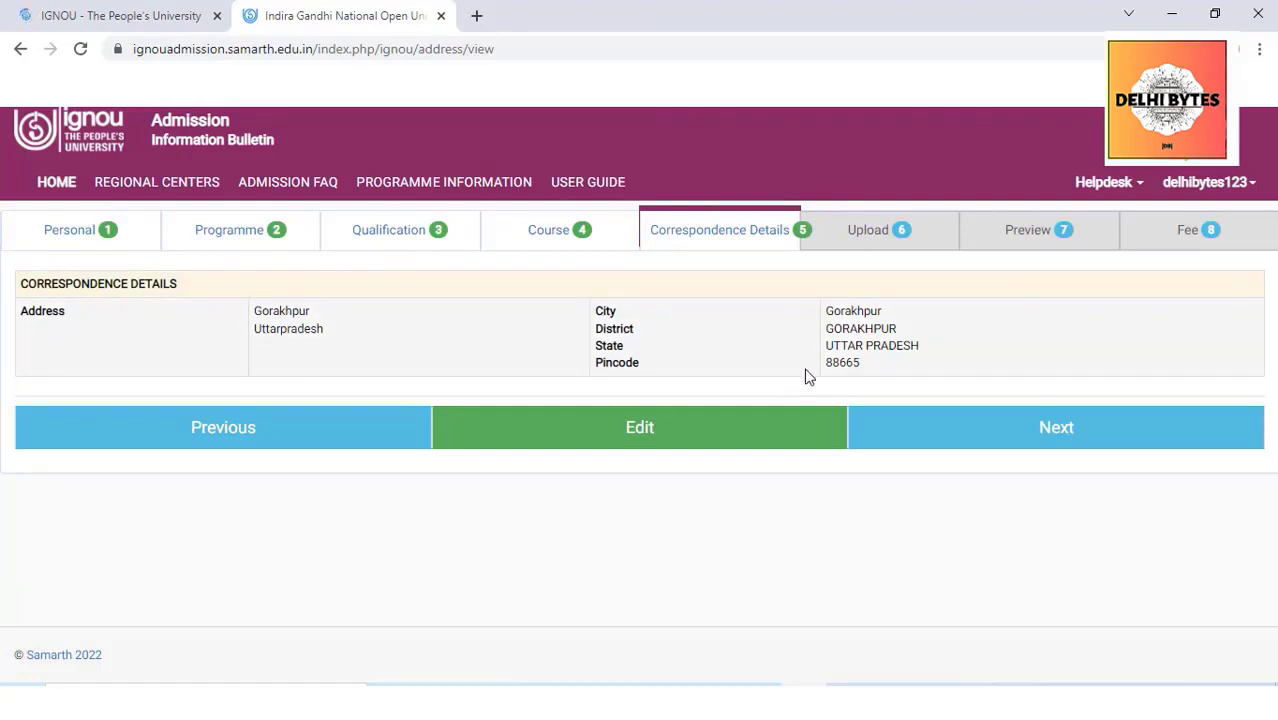
On the document upload step, upload the IGNOU logo image as the photo
{"action": "left_click", "coordinate": [1056, 428]}
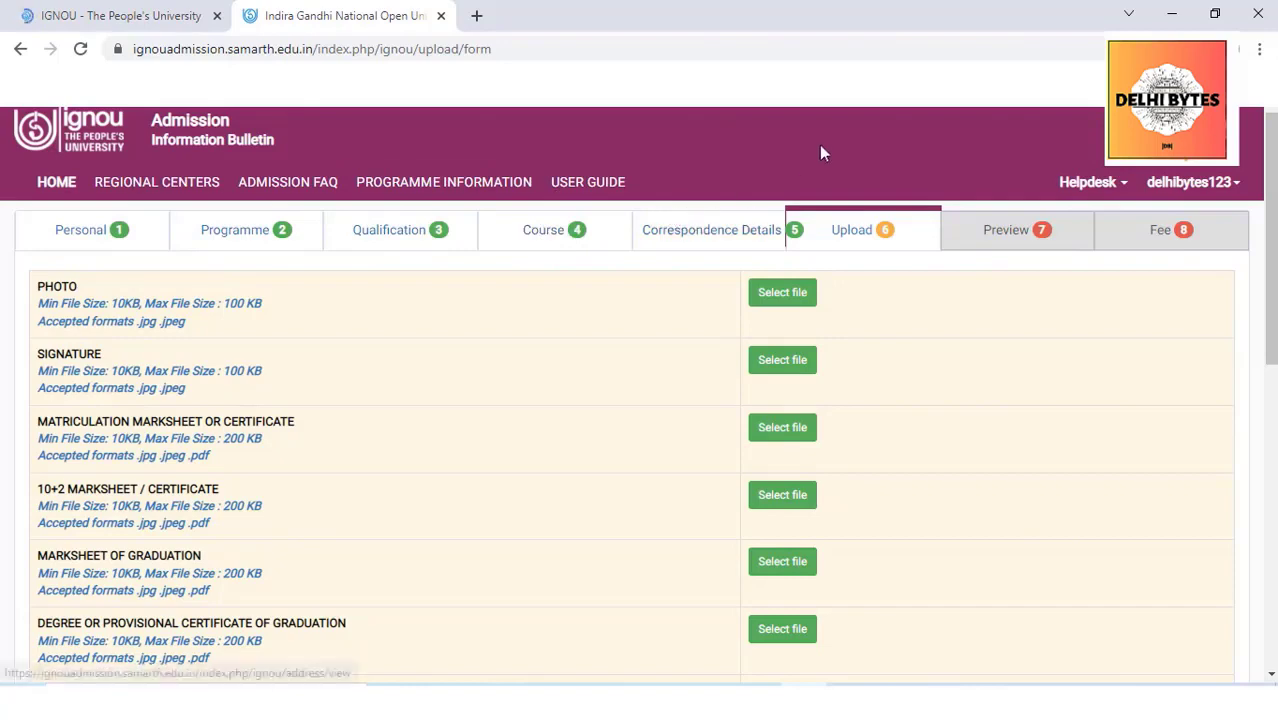
{"action": "left_click_drag", "start_coordinate": [1160, 258], "coordinate": [1262, 209]}
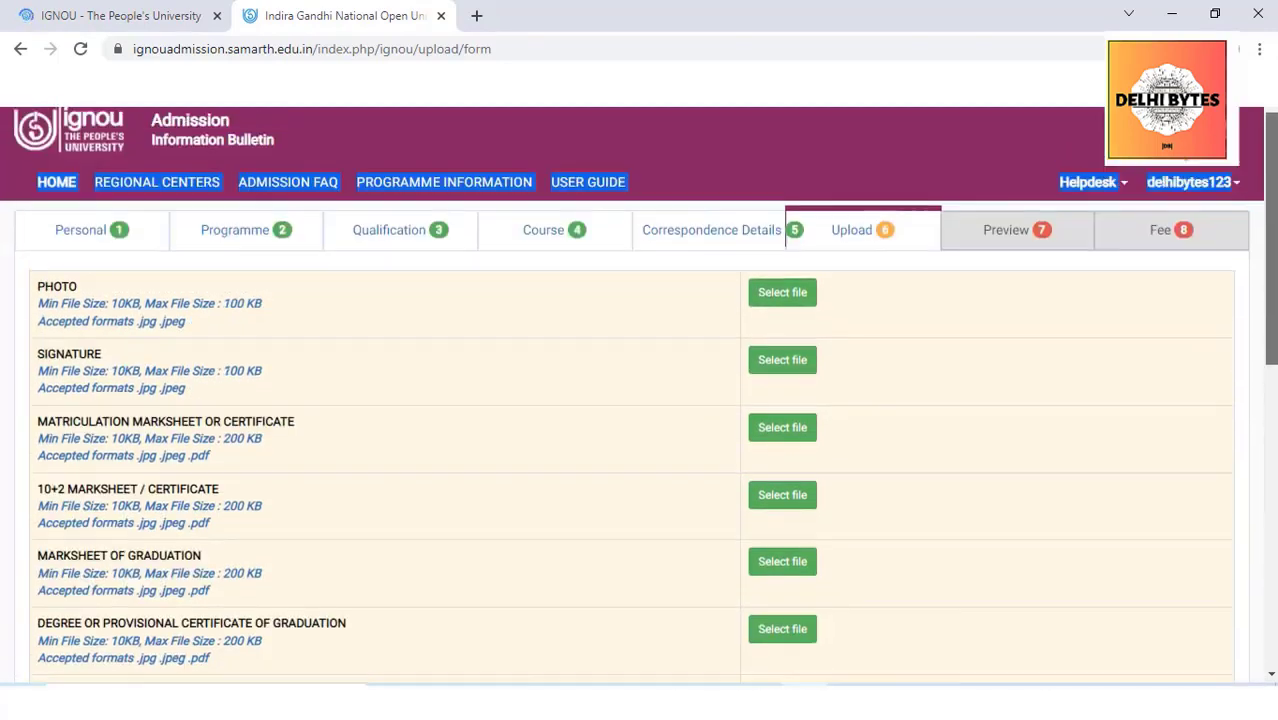
{"action": "left_click", "coordinate": [765, 298]}
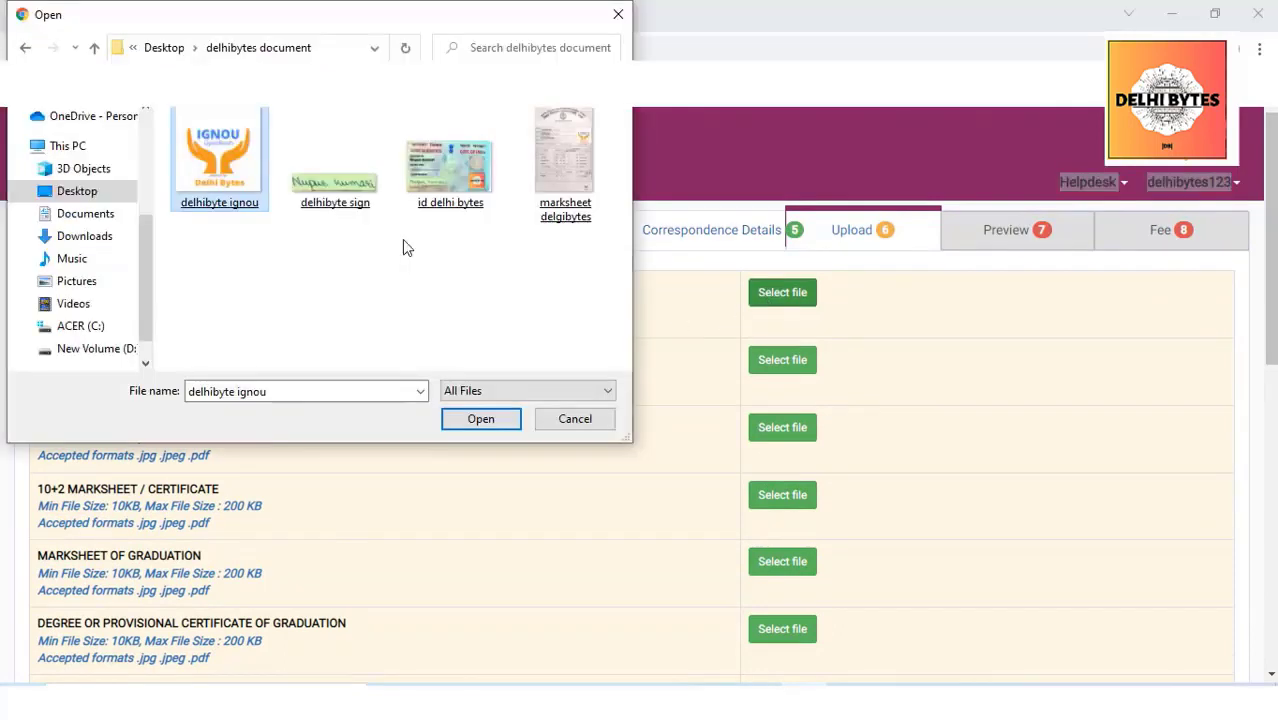
{"action": "double_click", "coordinate": [229, 170]}
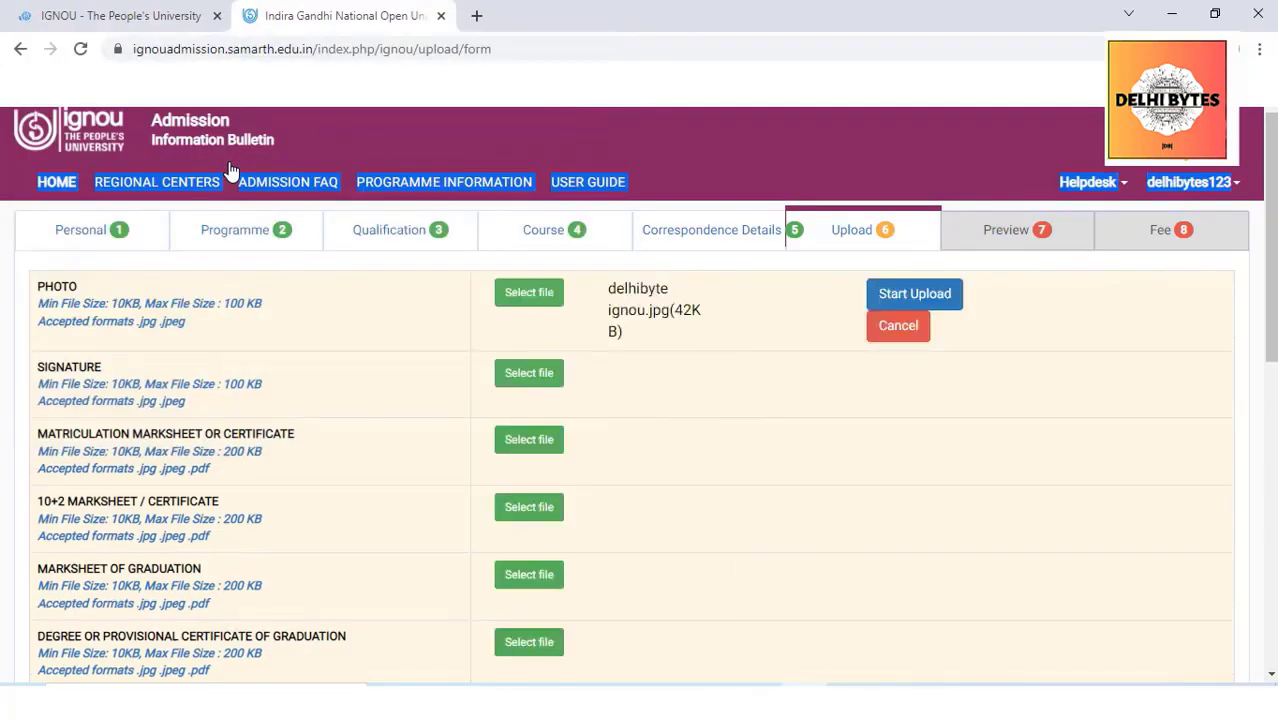
{"action": "left_click", "coordinate": [916, 294]}
Upload the signature file, then the marksheet image for the Matriculation row
{"action": "left_click", "coordinate": [677, 406]}
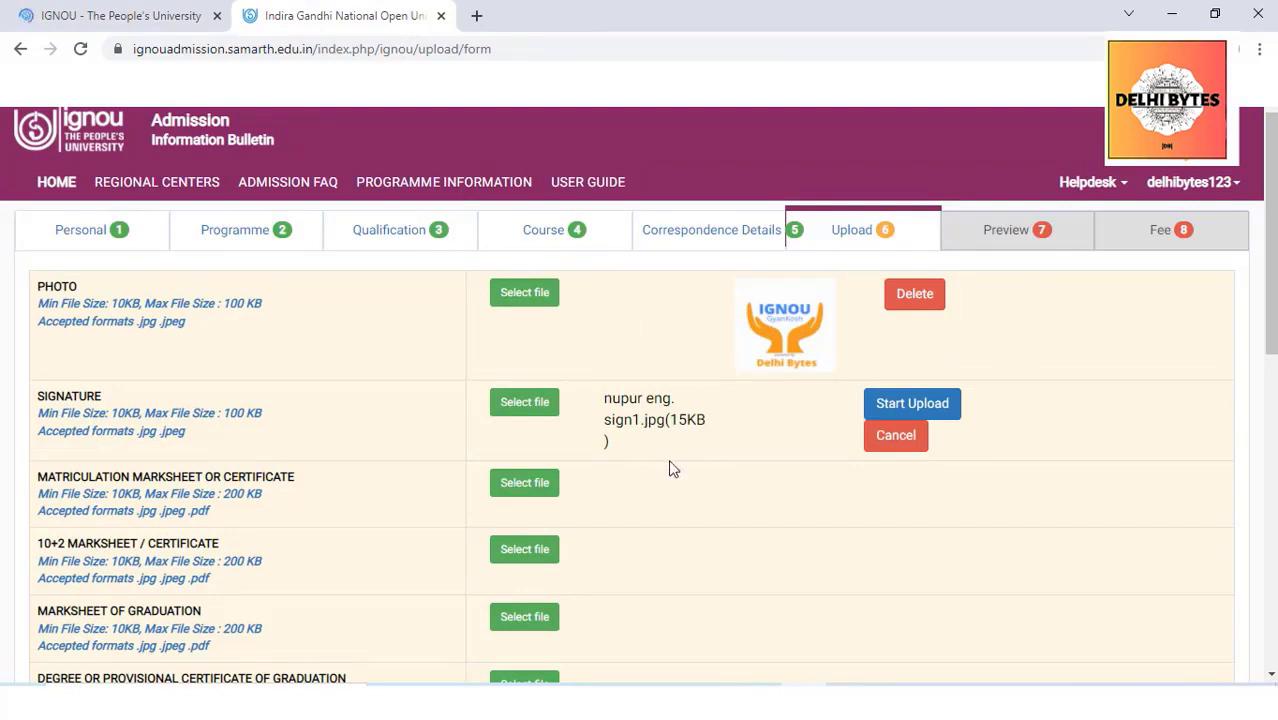
{"action": "left_click", "coordinate": [913, 405]}
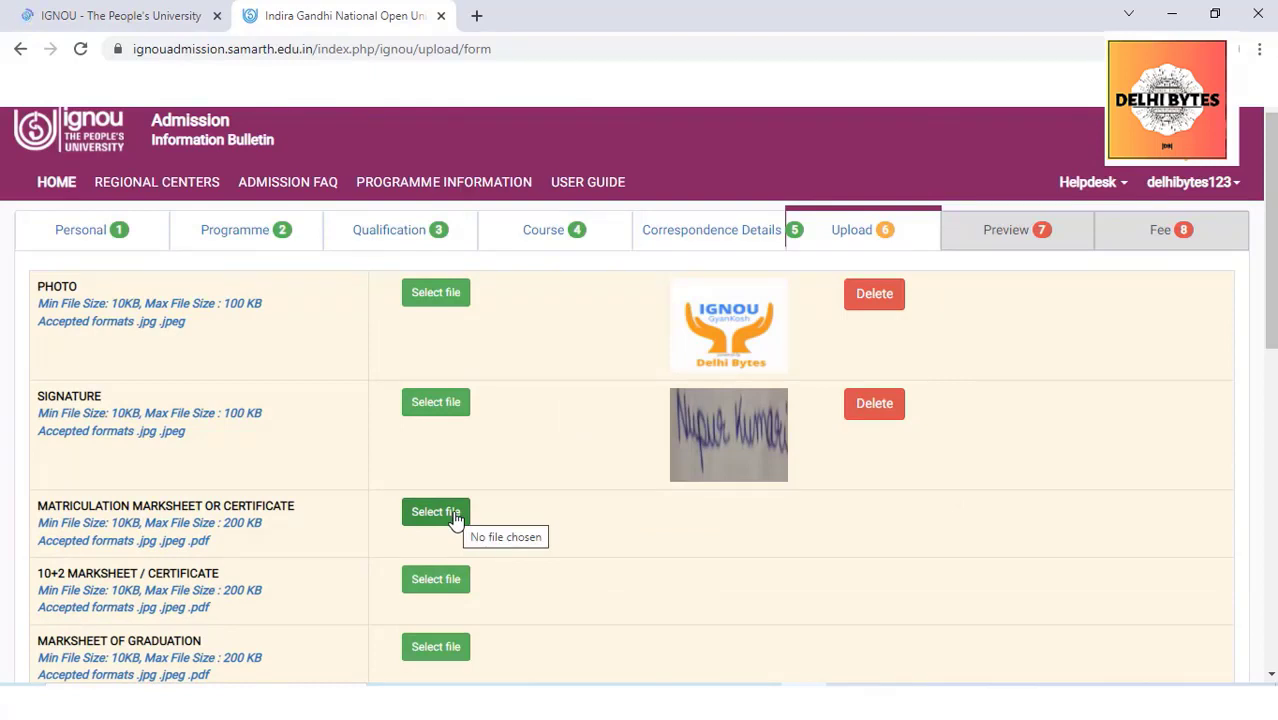
{"action": "left_click", "coordinate": [455, 517]}
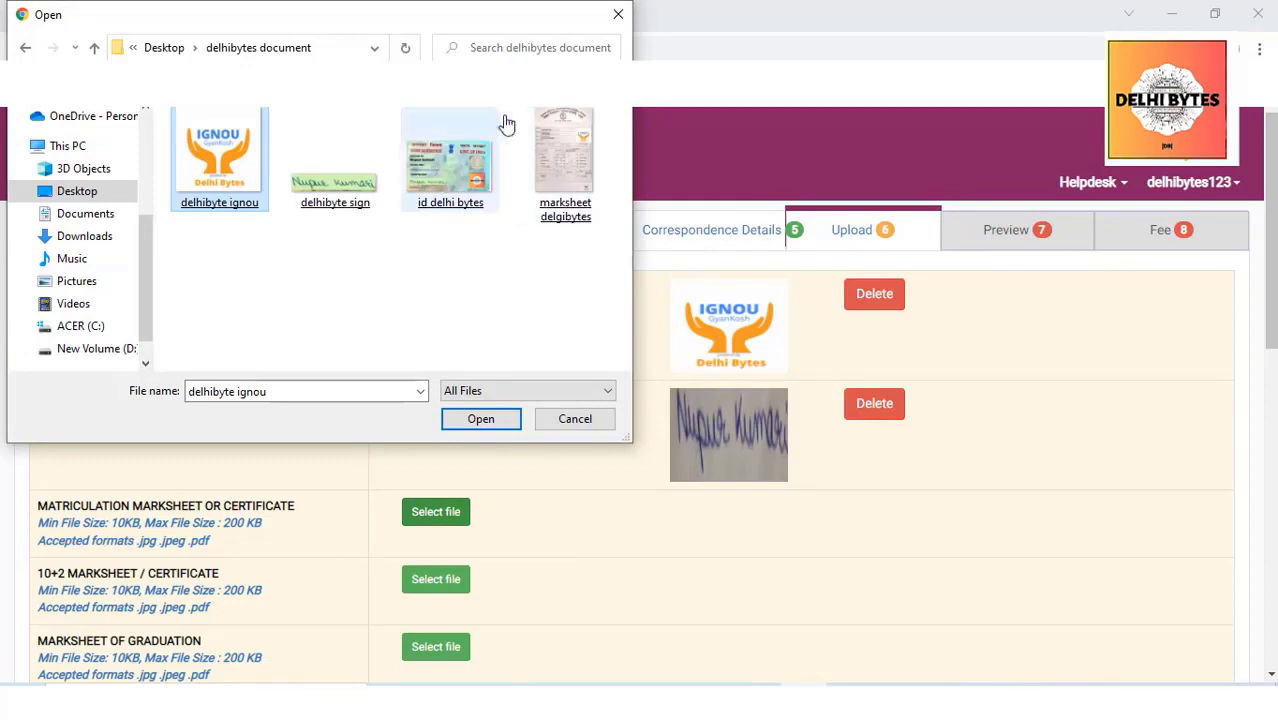
{"action": "left_click", "coordinate": [550, 189]}
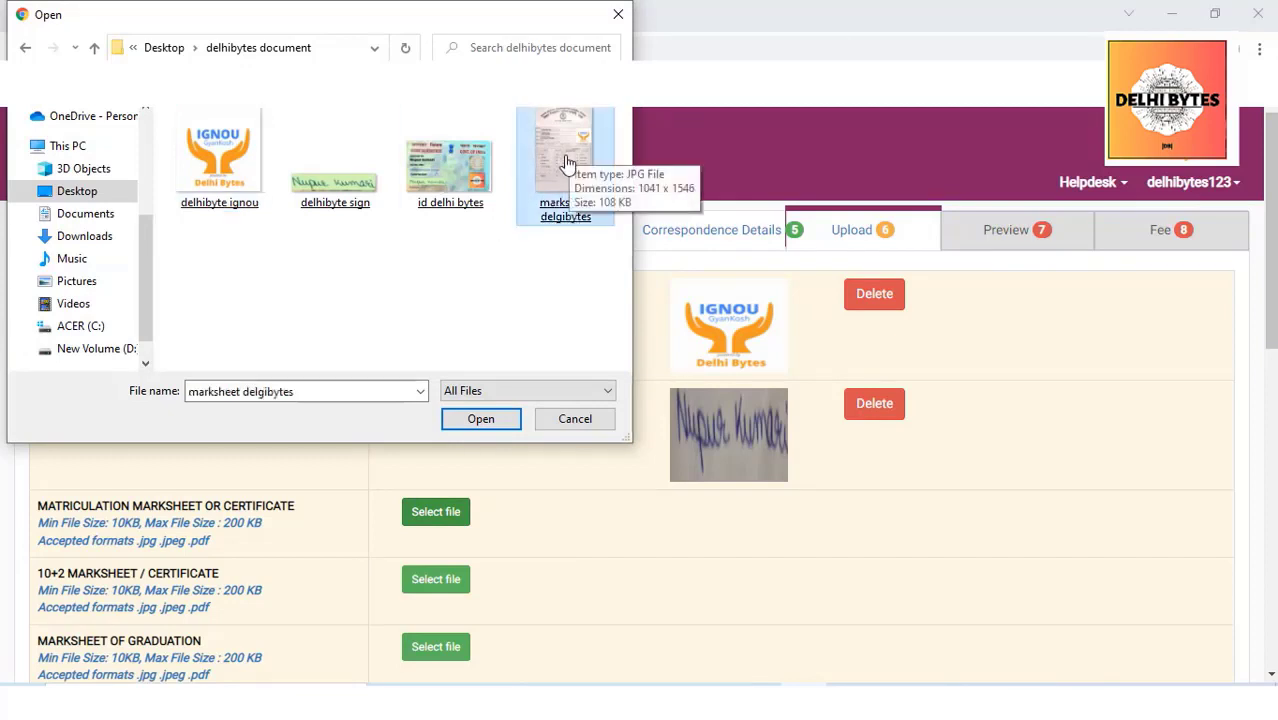
{"action": "double_click", "coordinate": [566, 162]}
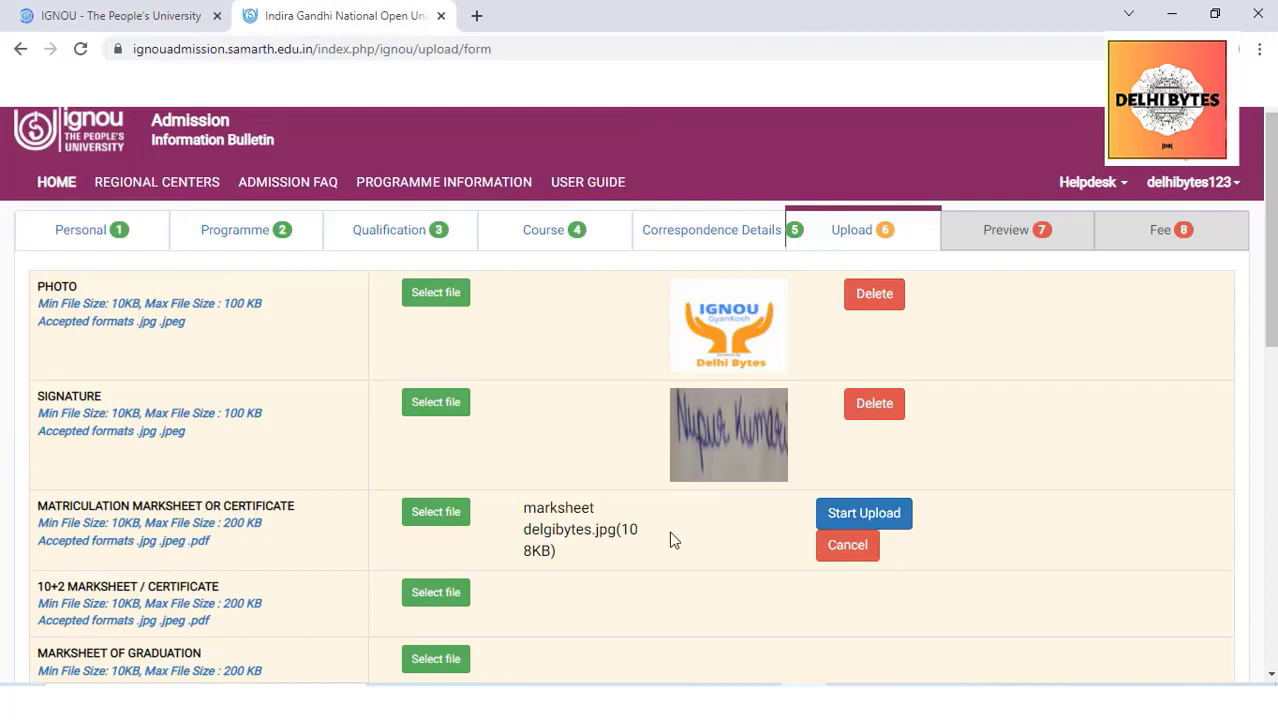
{"action": "left_click", "coordinate": [862, 513]}
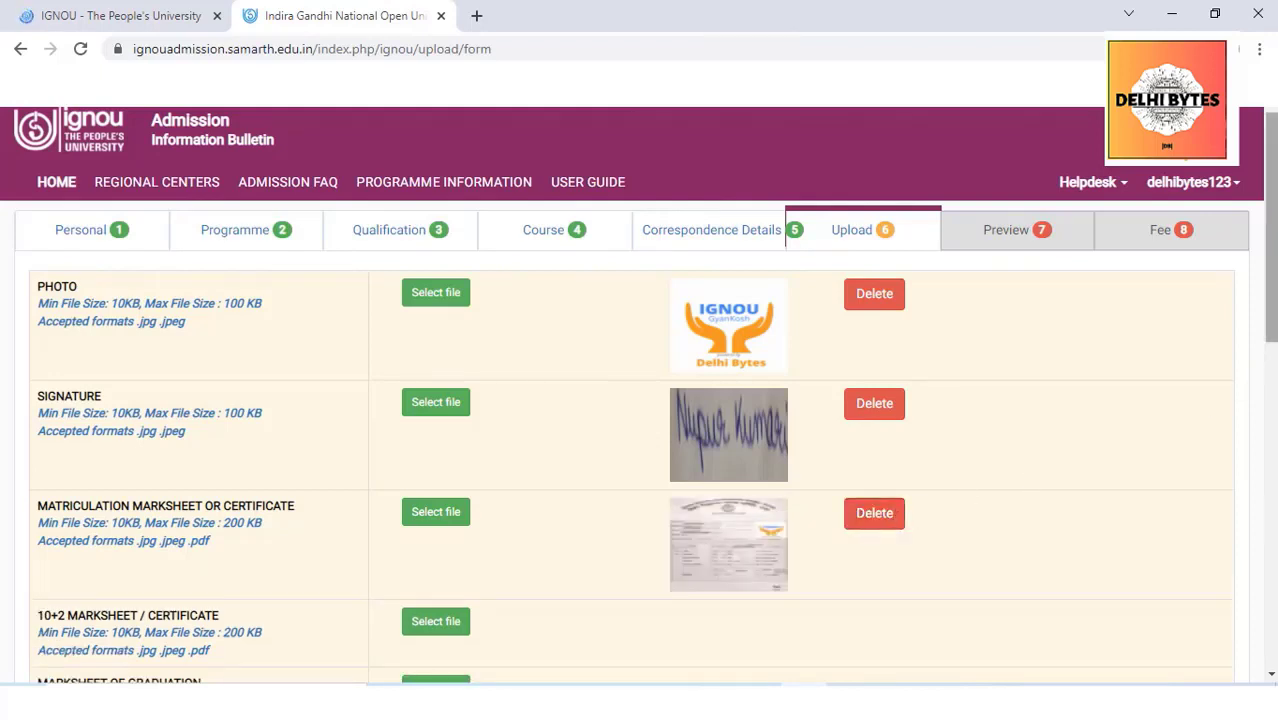
Attach and upload the marksheet image in the 10+2, Graduation marksheet and Degree certificate rows
{"action": "scroll", "coordinate": [413, 386], "scroll_direction": "down", "scroll_amount": 2}
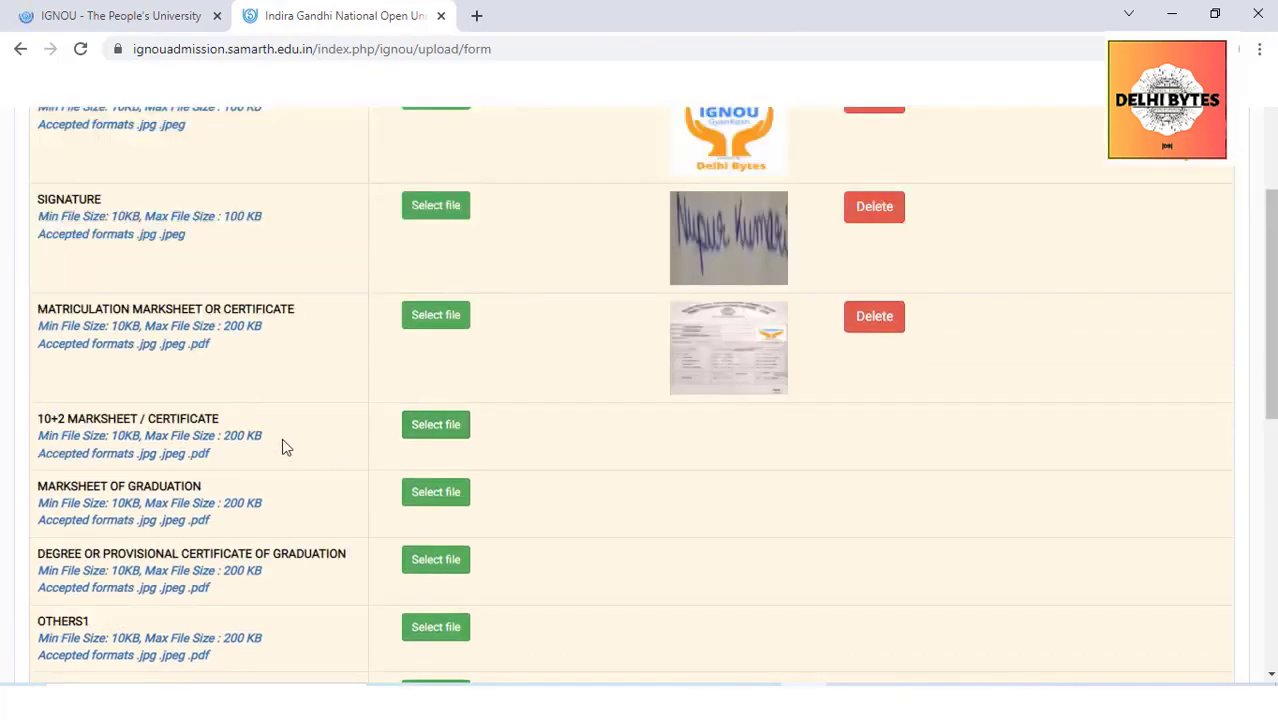
{"action": "left_click", "coordinate": [433, 428]}
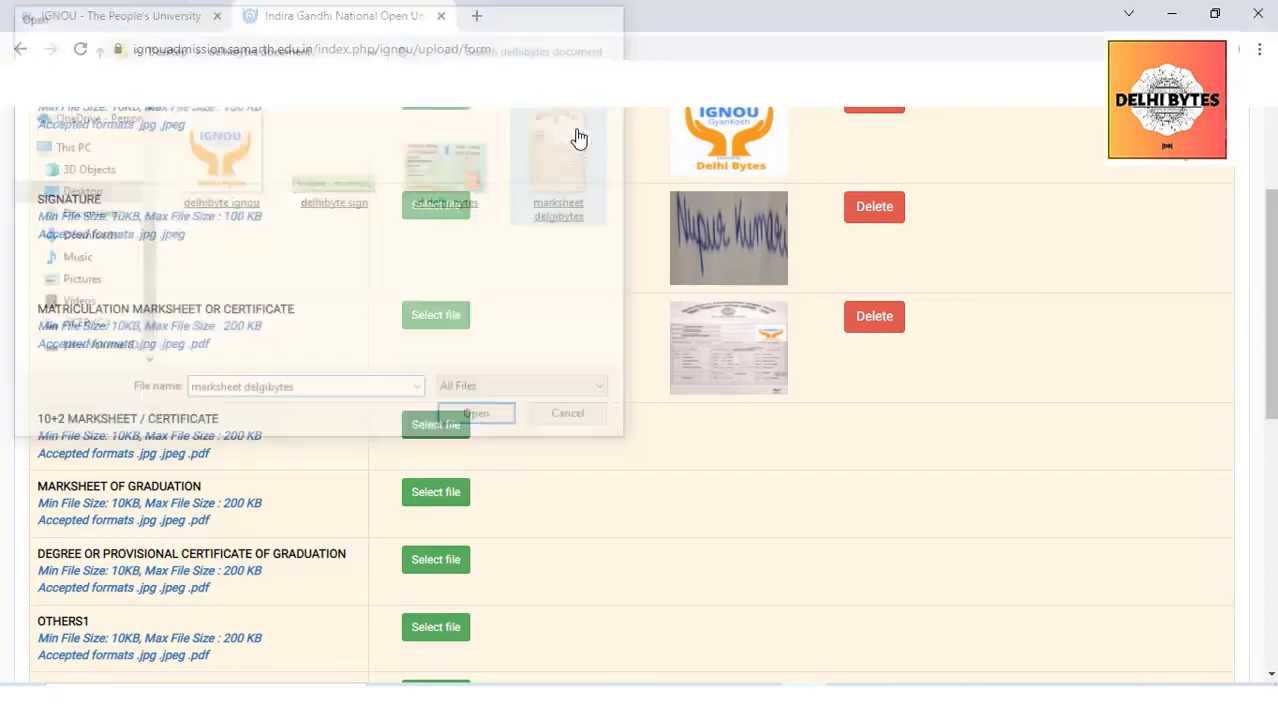
{"action": "left_click", "coordinate": [877, 426]}
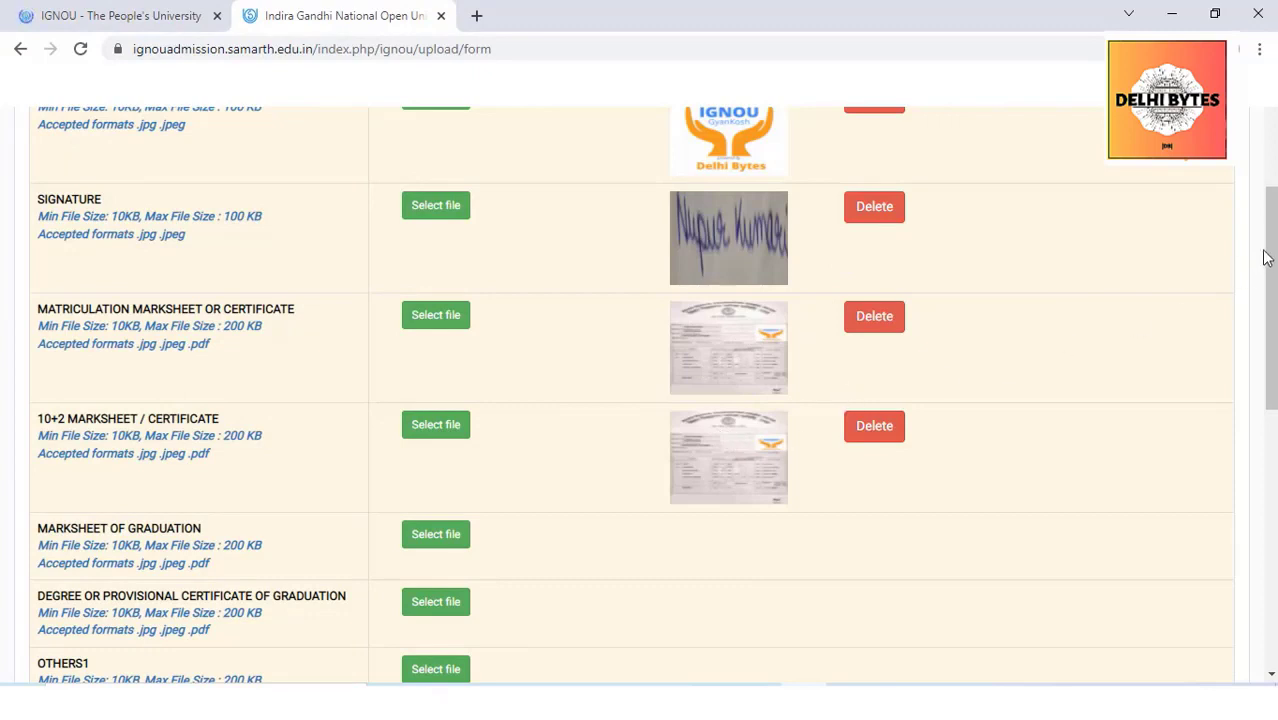
{"action": "scroll", "coordinate": [1265, 258], "scroll_direction": "down", "scroll_amount": 2}
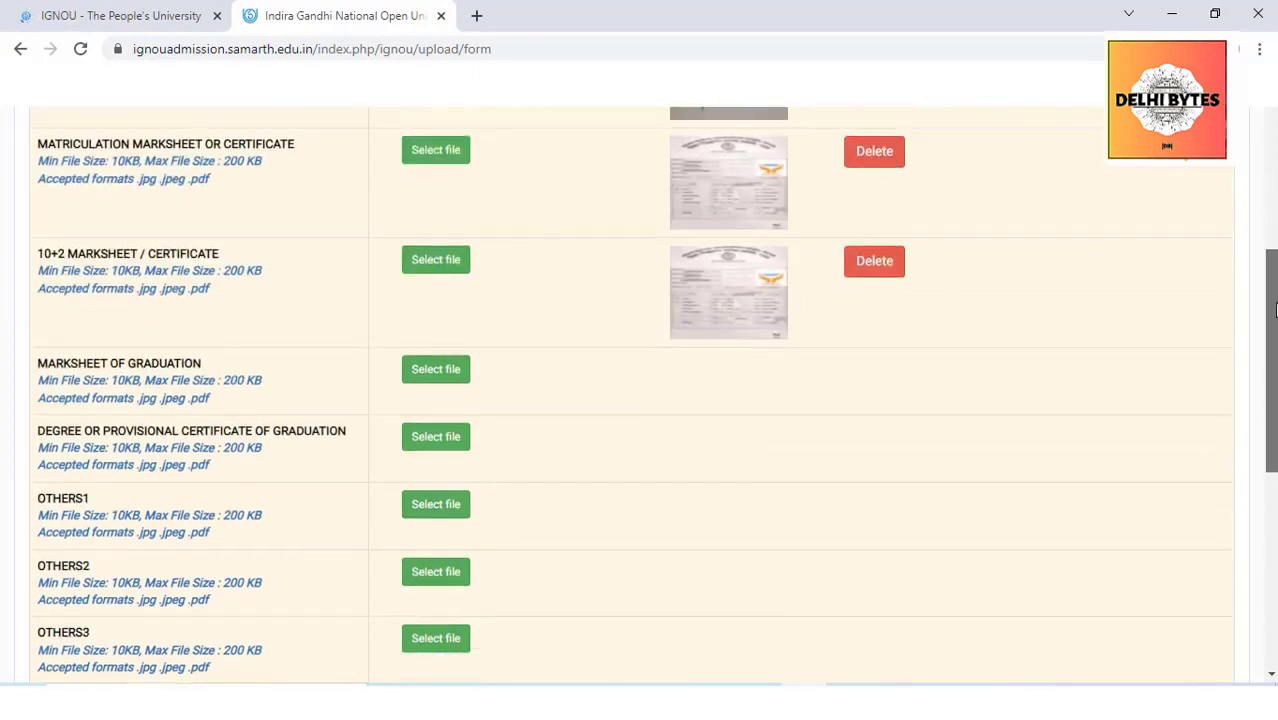
{"action": "left_click", "coordinate": [460, 383]}
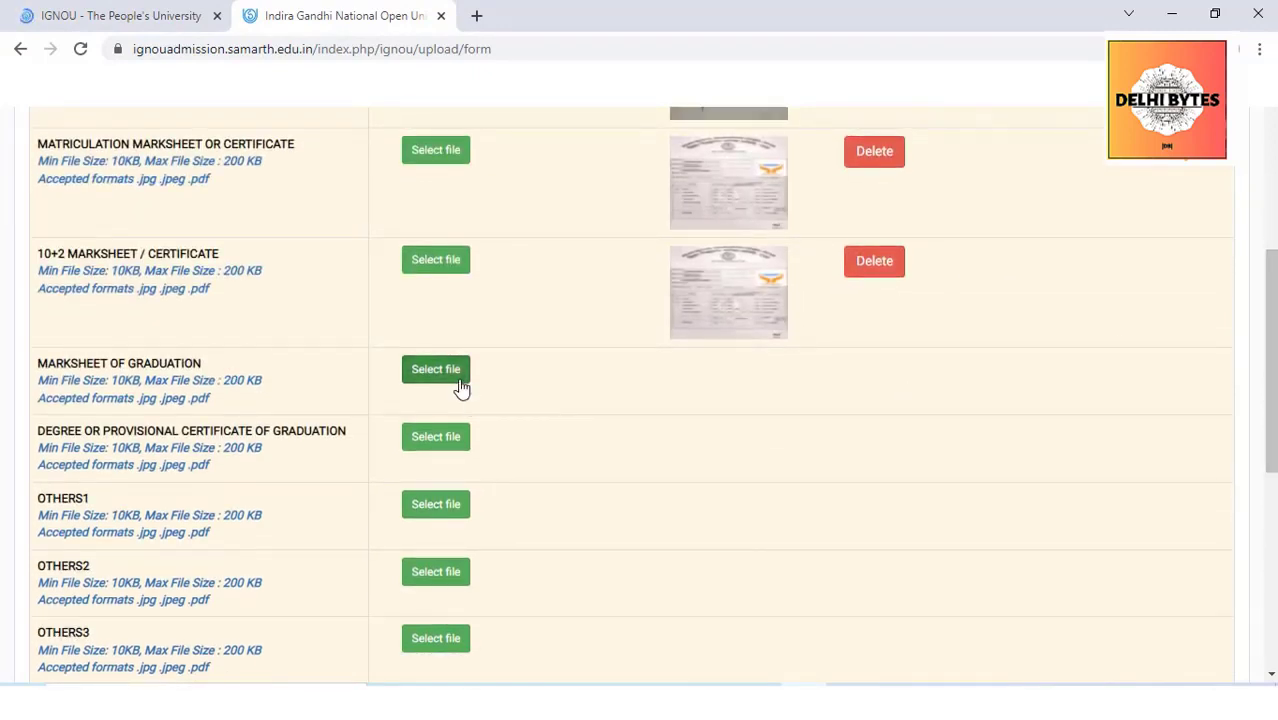
{"action": "double_click", "coordinate": [561, 180]}
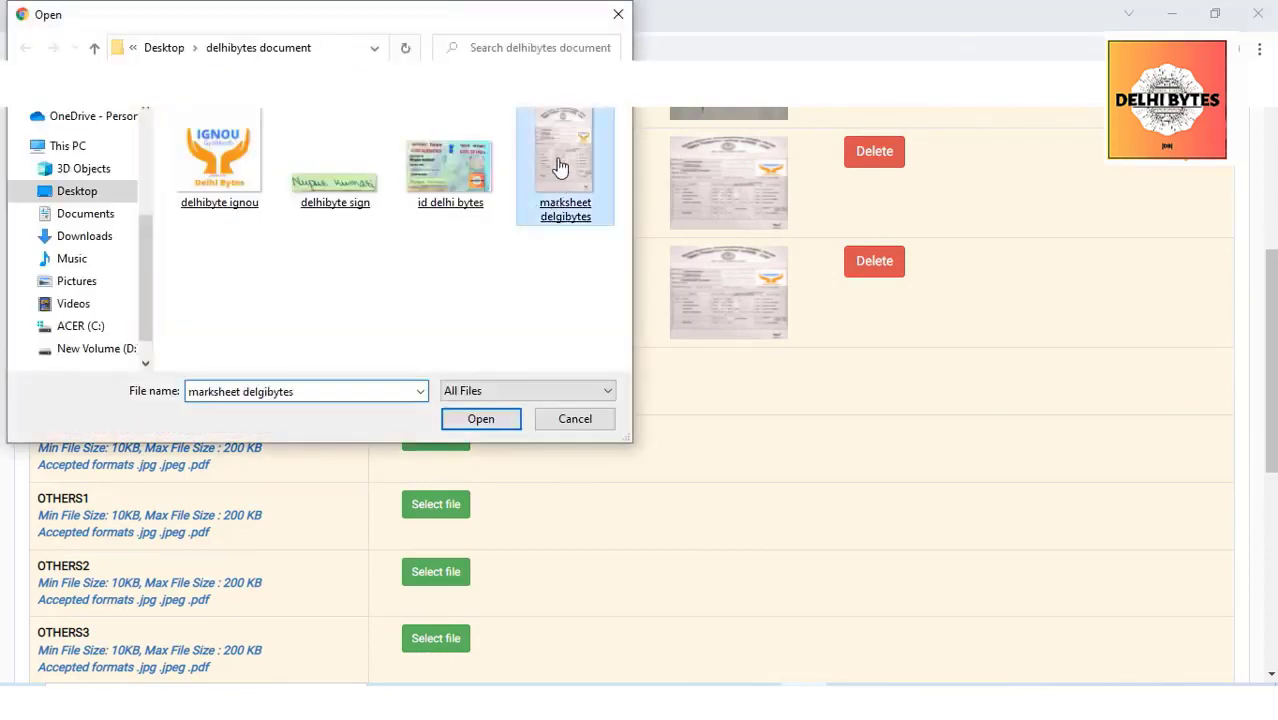
{"action": "left_click", "coordinate": [858, 371]}
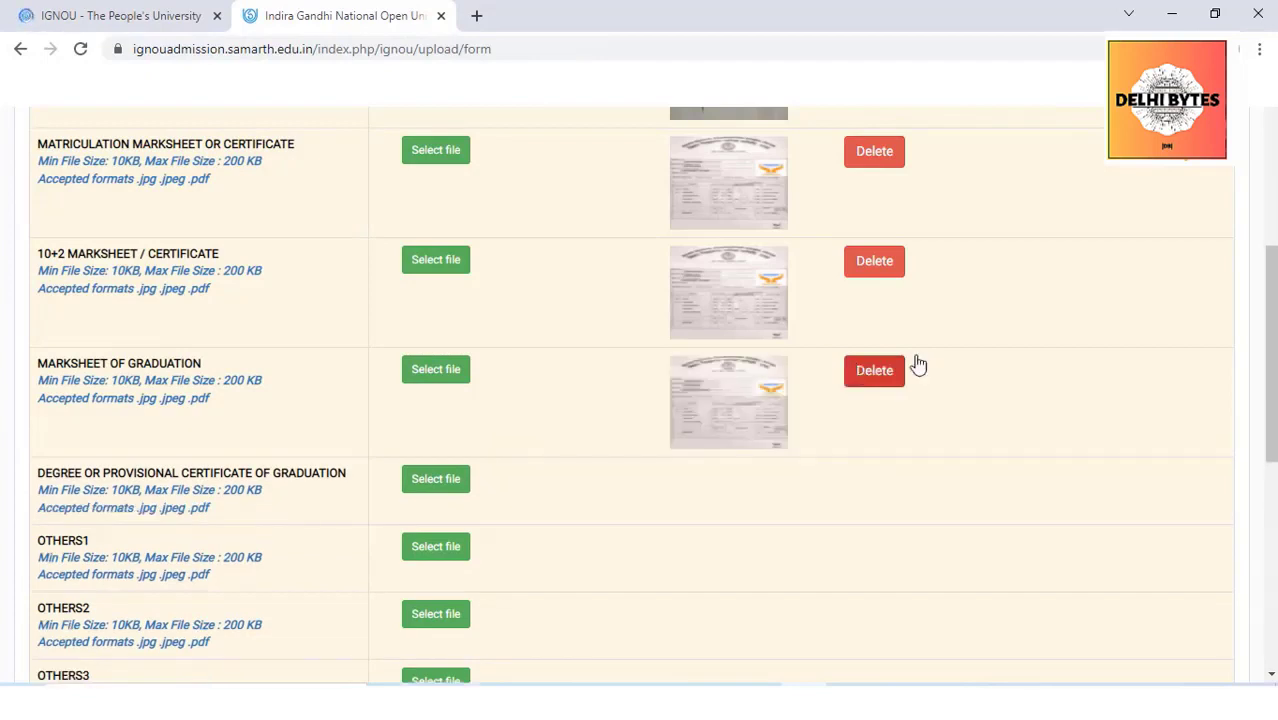
{"action": "scroll", "coordinate": [640, 400], "scroll_direction": "down", "scroll_amount": 2}
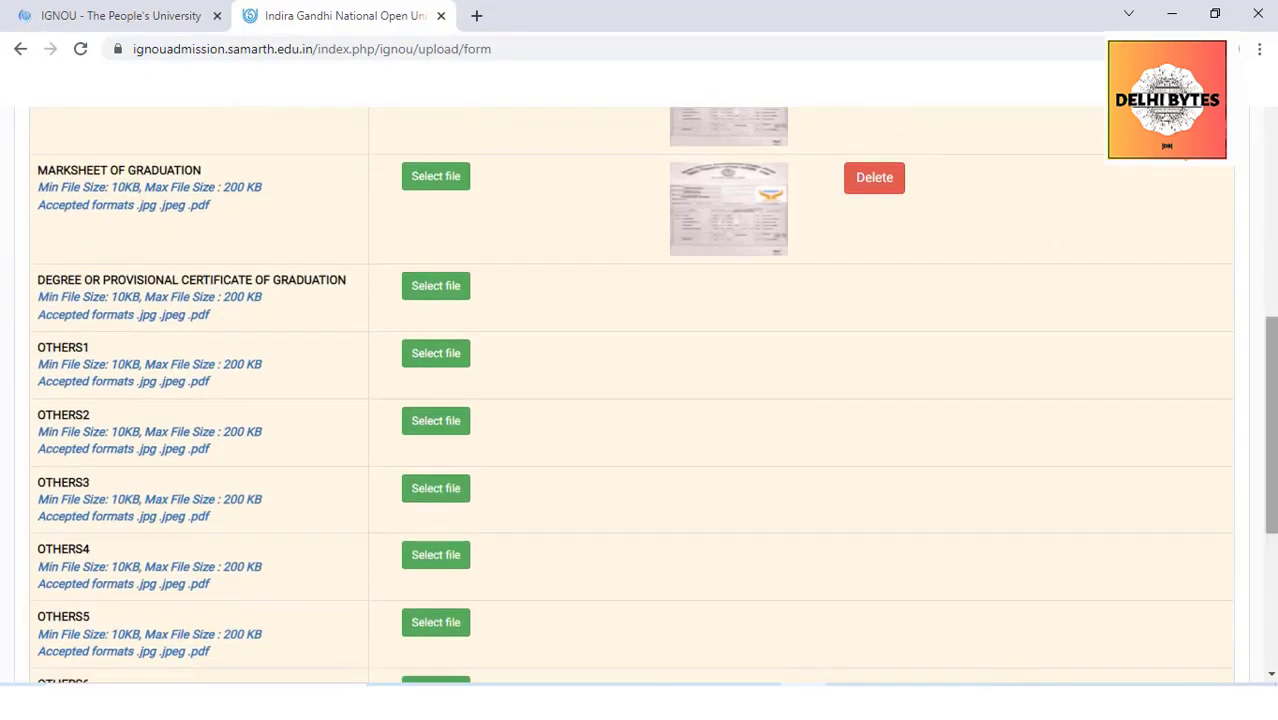
{"action": "left_click", "coordinate": [442, 295]}
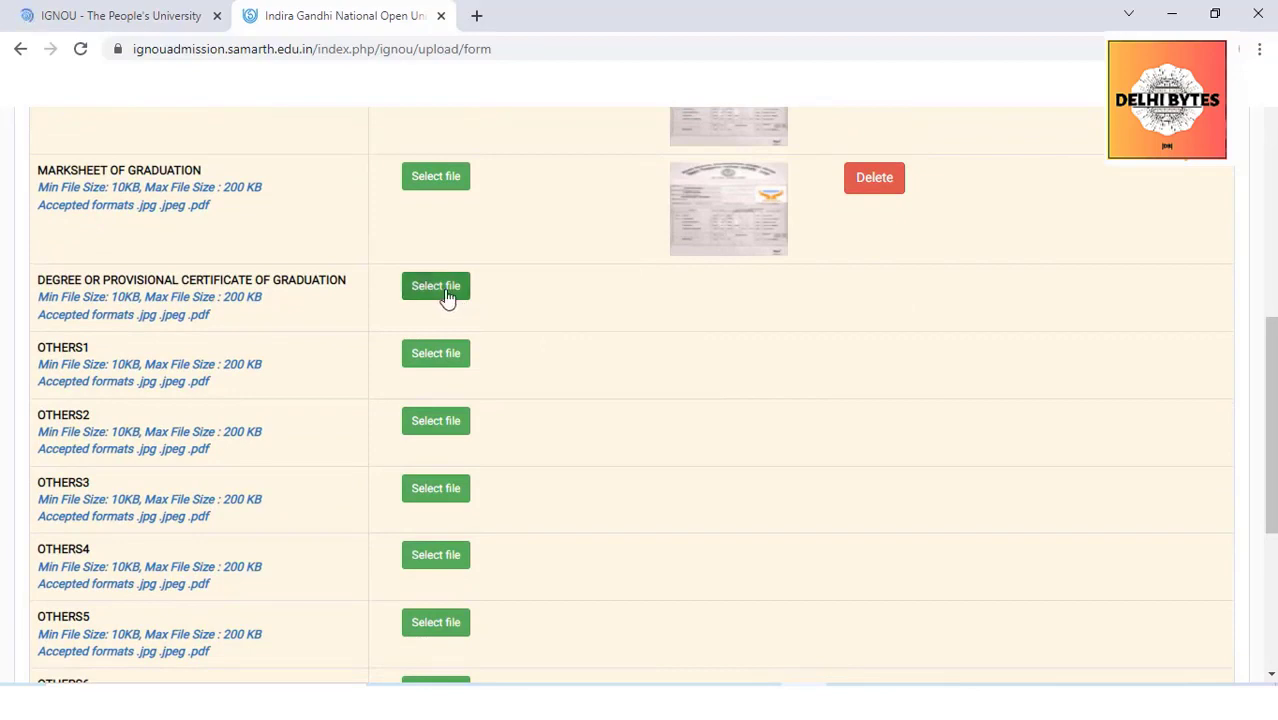
{"action": "double_click", "coordinate": [605, 187]}
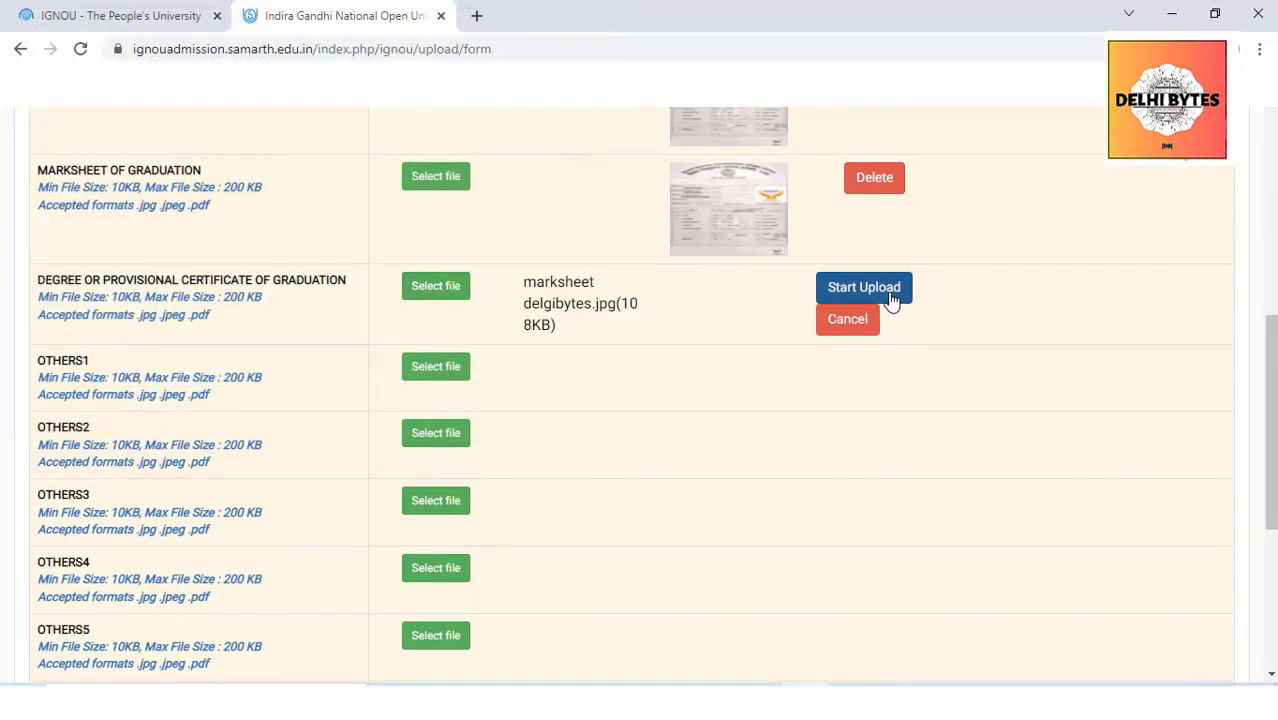
{"action": "left_click", "coordinate": [890, 292]}
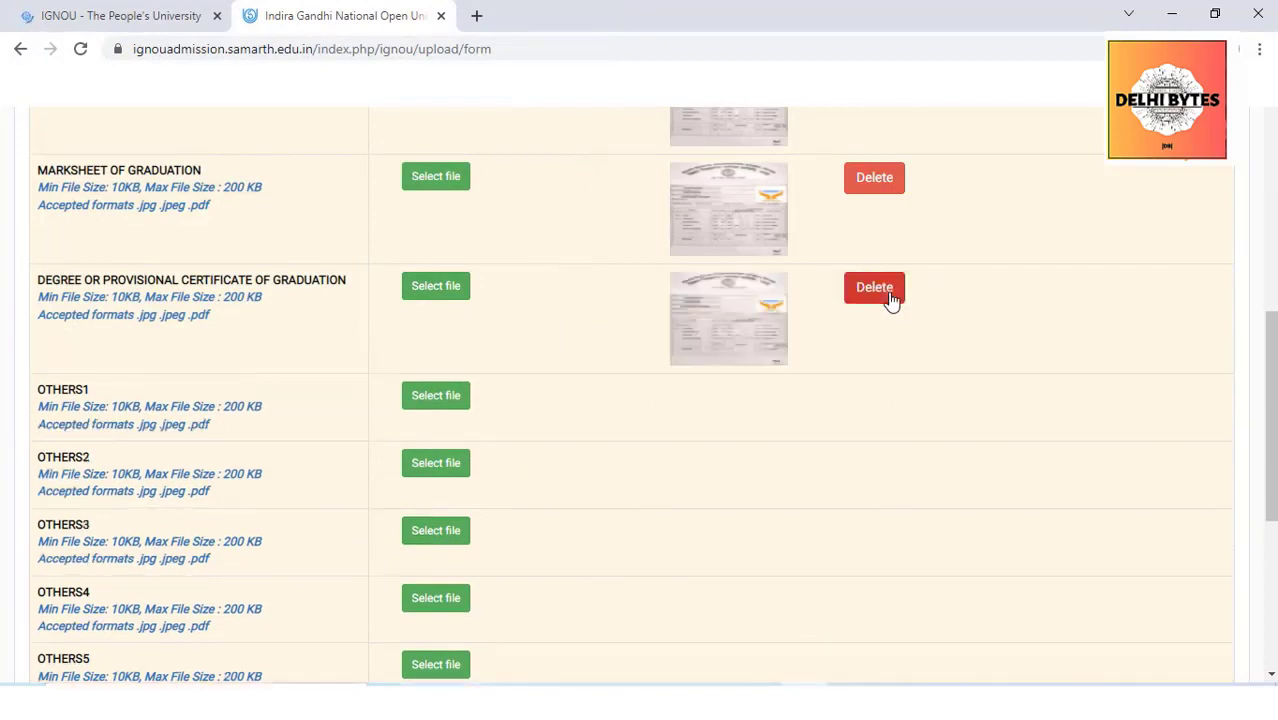
{"action": "scroll", "coordinate": [520, 373], "scroll_direction": "down", "scroll_amount": 1}
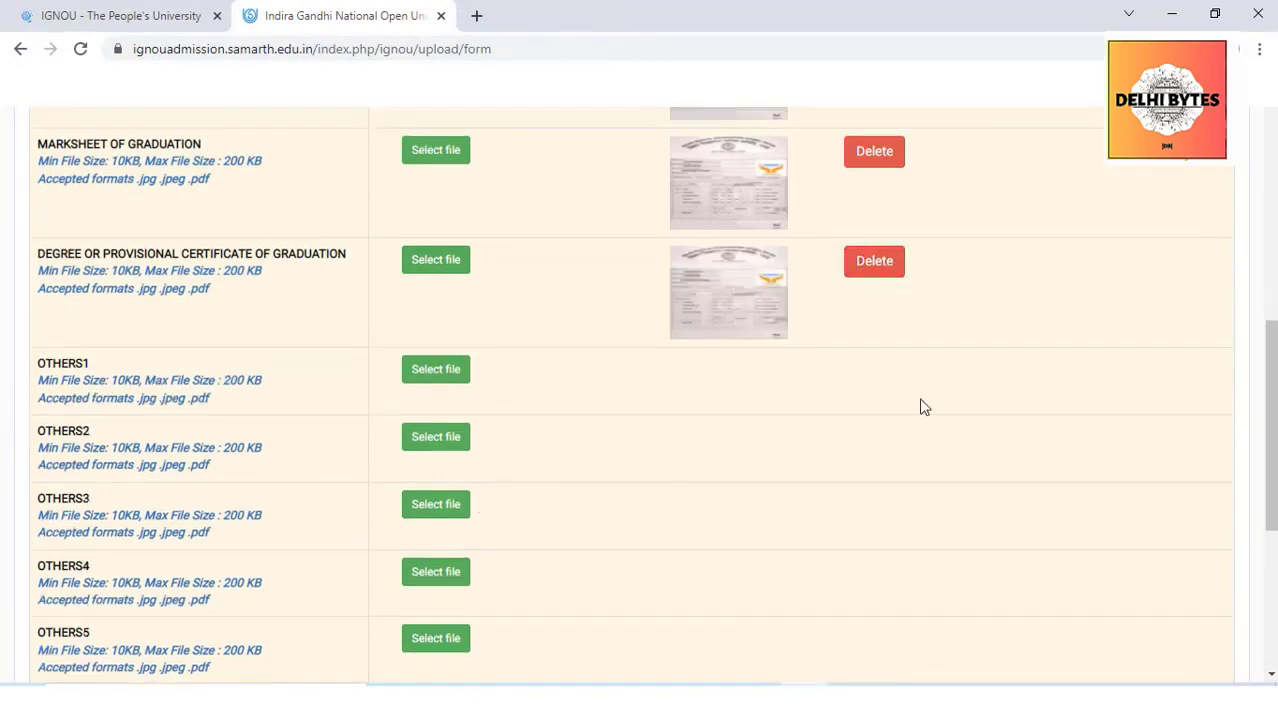
{"action": "mouse_move", "coordinate": [1270, 340]}
{"action": "left_mouse_down"}
{"action": "mouse_move", "coordinate": [1270, 388]}
{"action": "mouse_move", "coordinate": [1273, 221]}
{"action": "mouse_move", "coordinate": [1273, 468]}
{"action": "mouse_move", "coordinate": [1273, 120]}
{"action": "left_mouse_up"}
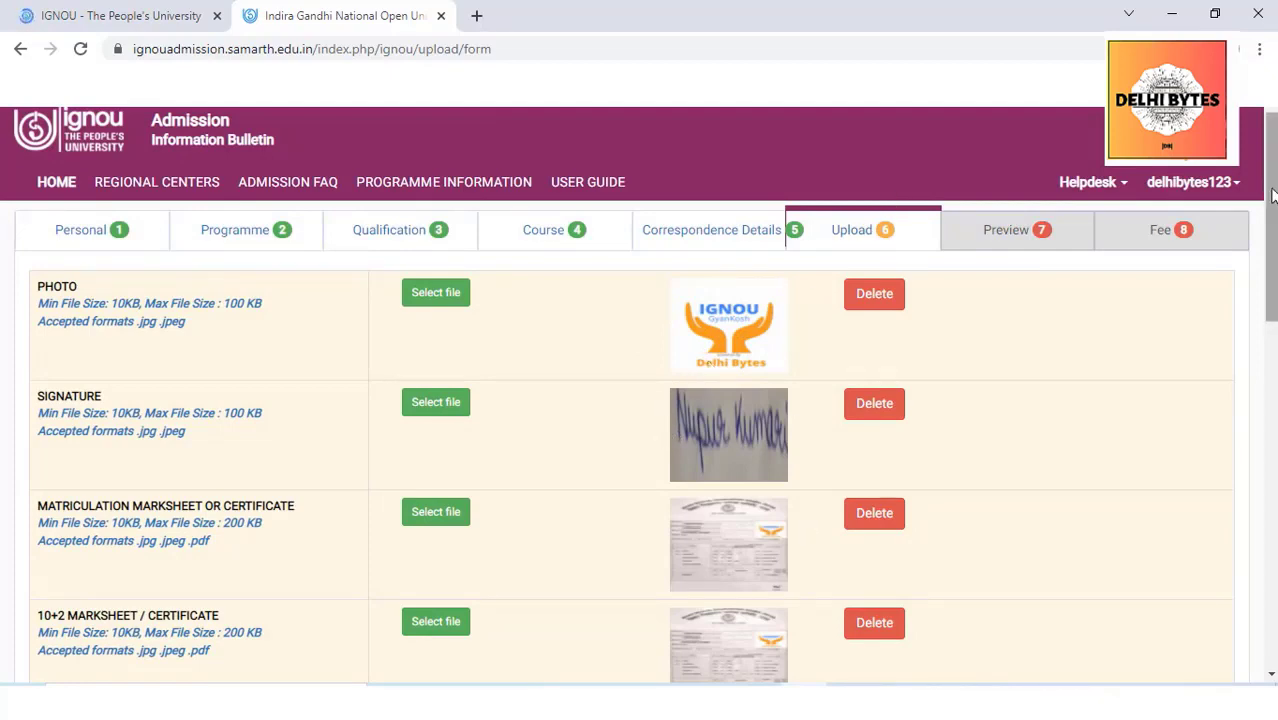
Open the application preview and tick 'I agree' on the self declaration
{"action": "left_click_drag", "start_coordinate": [1270, 215], "coordinate": [1272, 565]}
{"action": "left_click", "coordinate": [1047, 570]}
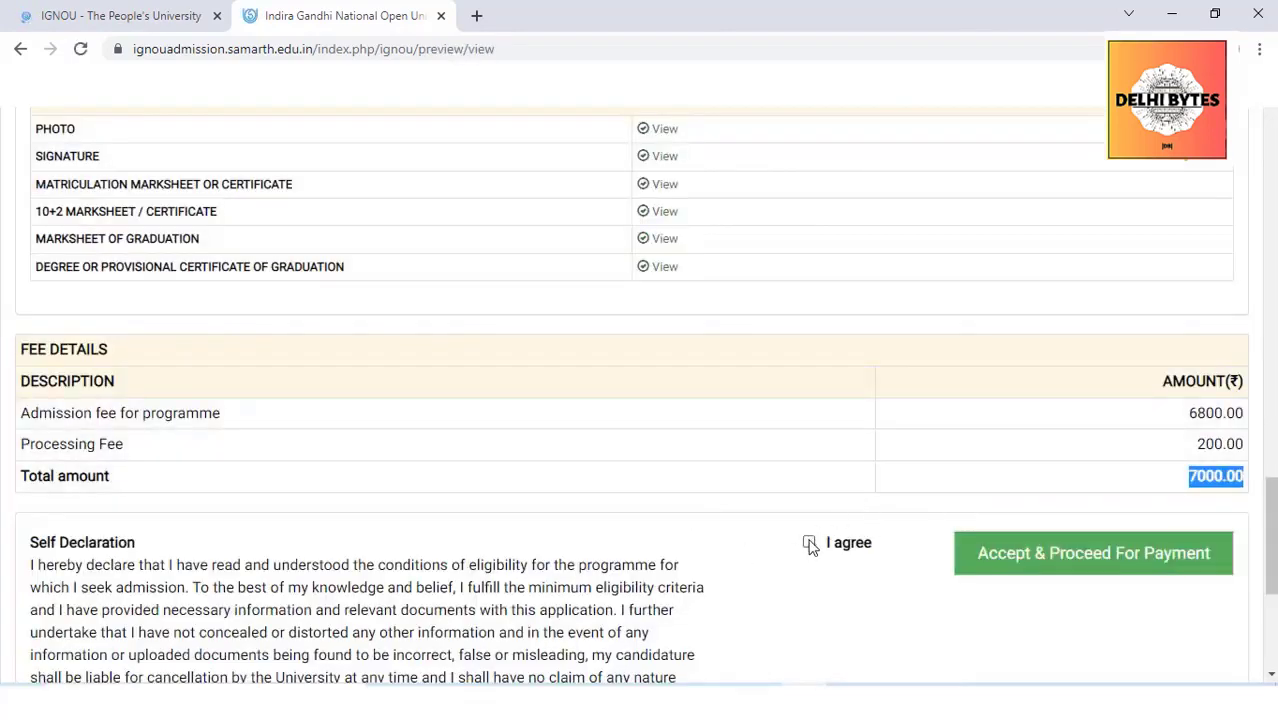
{"action": "left_click", "coordinate": [882, 600]}
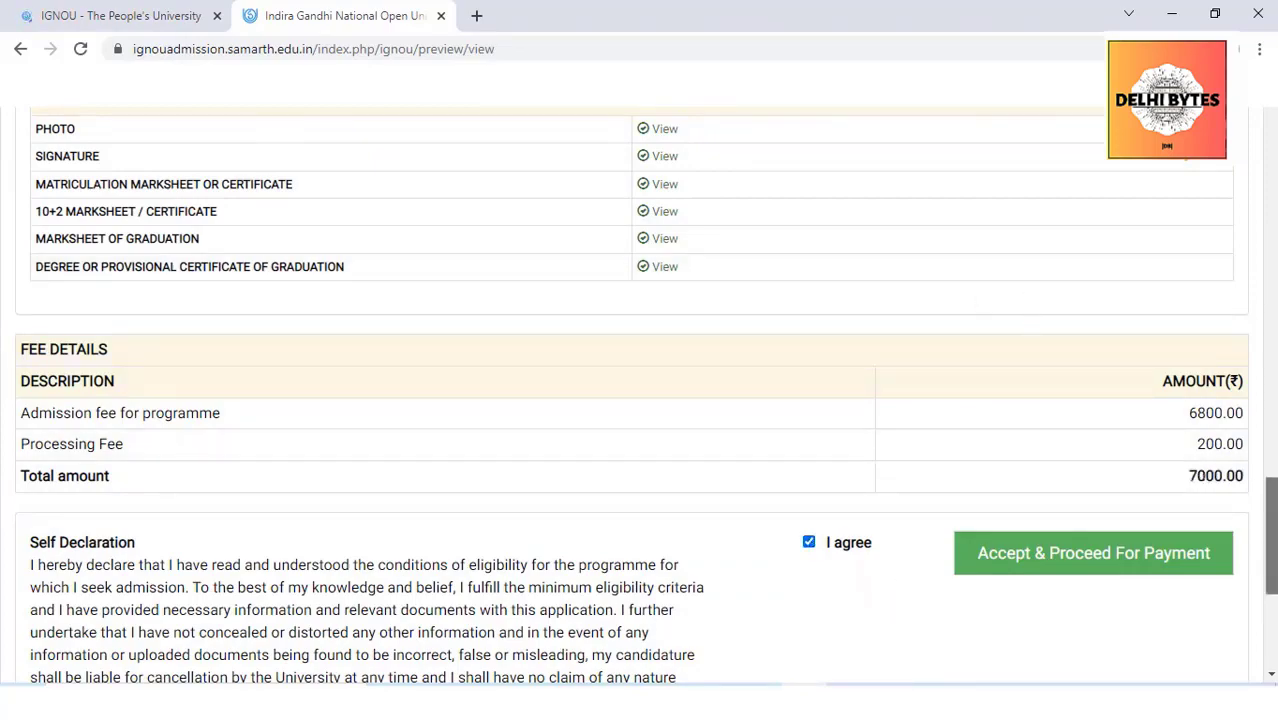
{"action": "mouse_move", "coordinate": [1270, 535]}
{"action": "left_mouse_down"}
{"action": "mouse_move", "coordinate": [1270, 250]}
{"action": "mouse_move", "coordinate": [1270, 590]}
{"action": "mouse_move", "coordinate": [1270, 548]}
{"action": "left_mouse_up"}
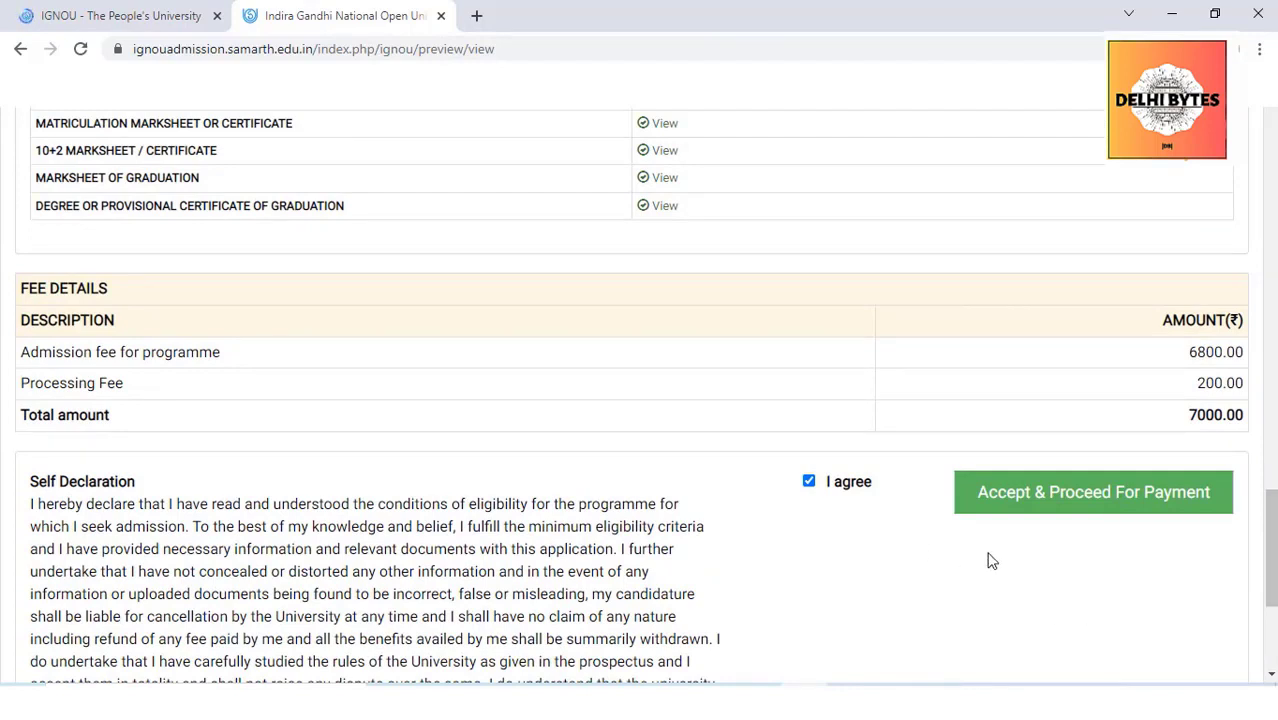
Accept & Proceed For Payment and confirm, reaching the fee page totalling 7000.00
{"action": "left_click", "coordinate": [1070, 497]}
{"action": "left_click", "coordinate": [1161, 414]}
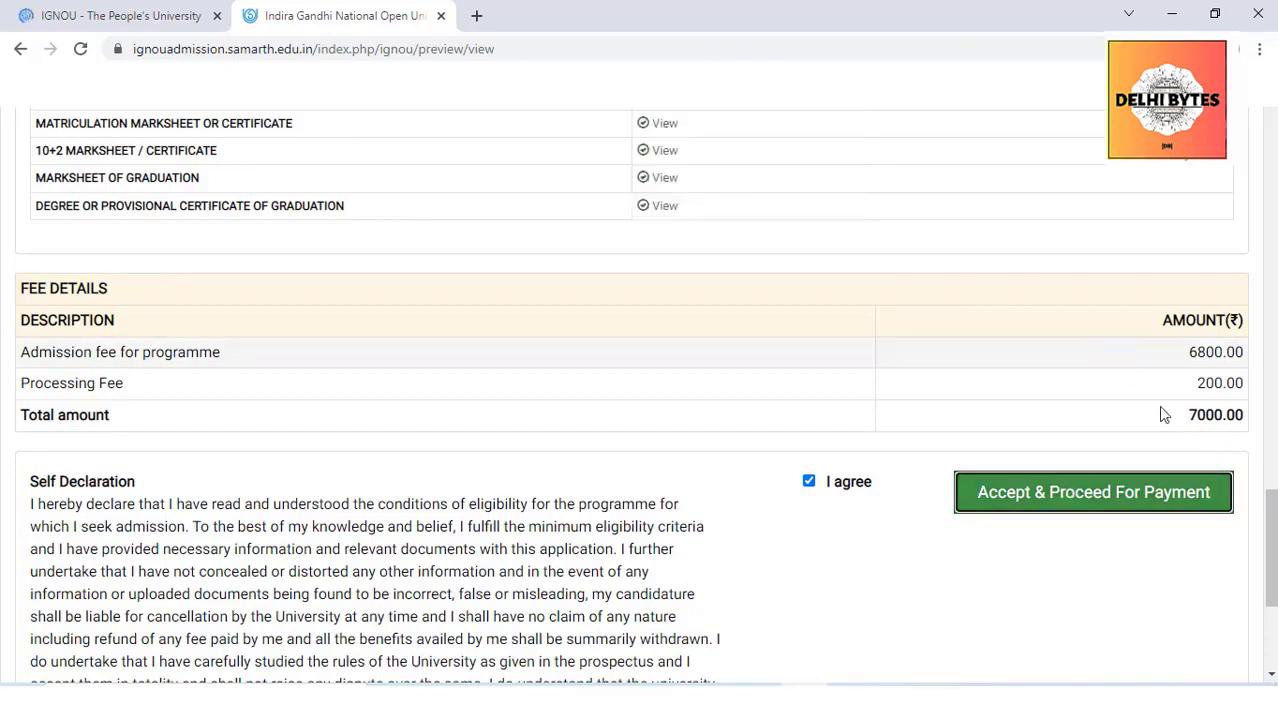
{"action": "left_click", "coordinate": [1087, 491]}
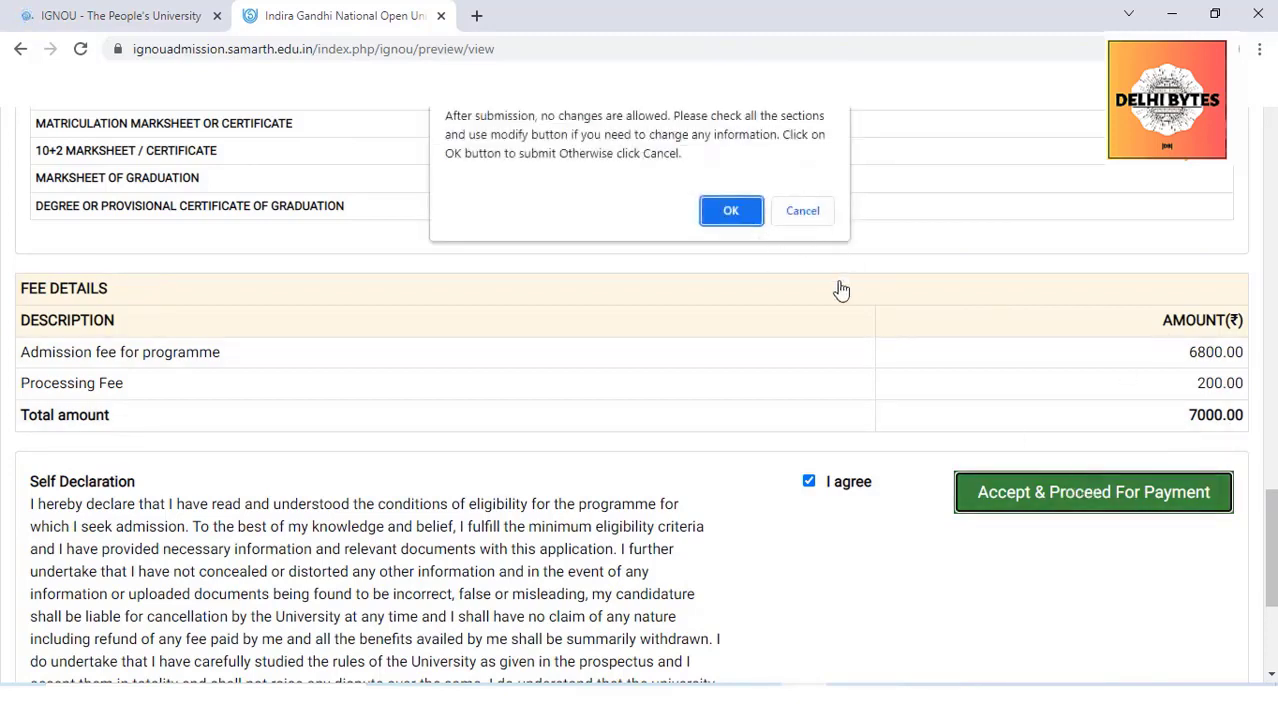
{"action": "left_click", "coordinate": [803, 211]}
{"action": "scroll", "coordinate": [1061, 206], "scroll_direction": "down", "scroll_amount": 3}
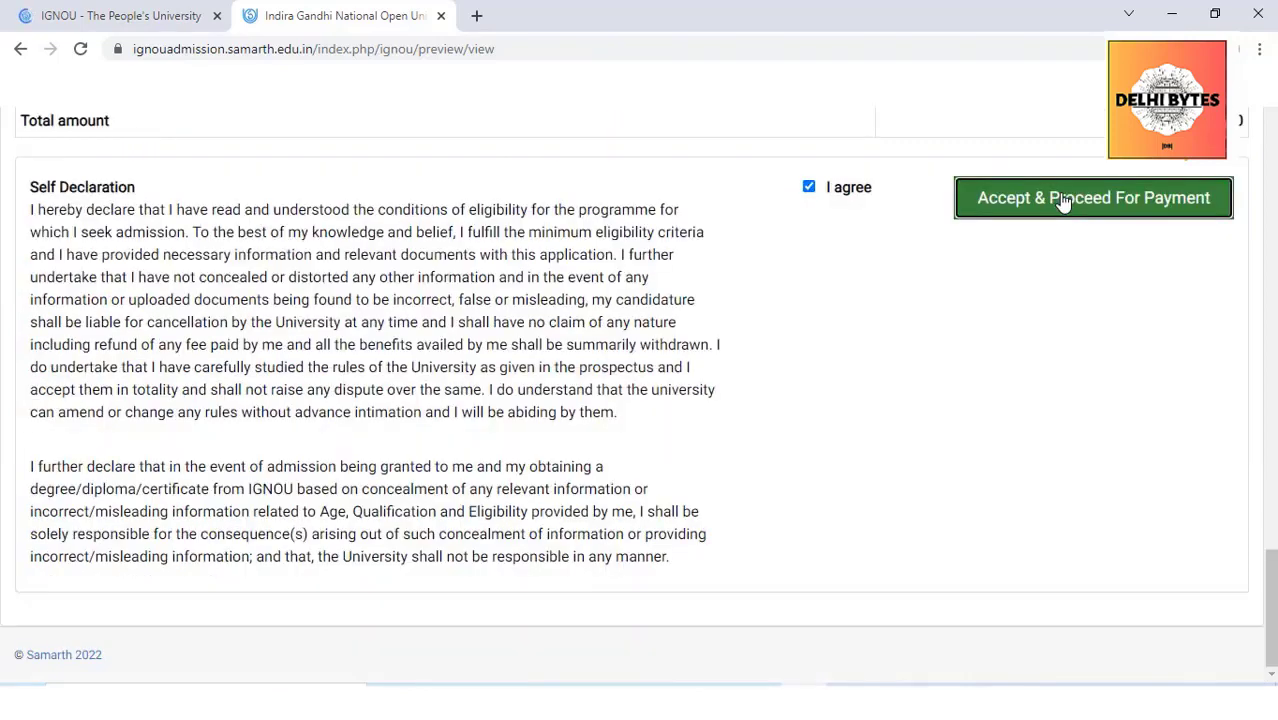
{"action": "left_click", "coordinate": [1061, 200]}
{"action": "left_click", "coordinate": [730, 211]}
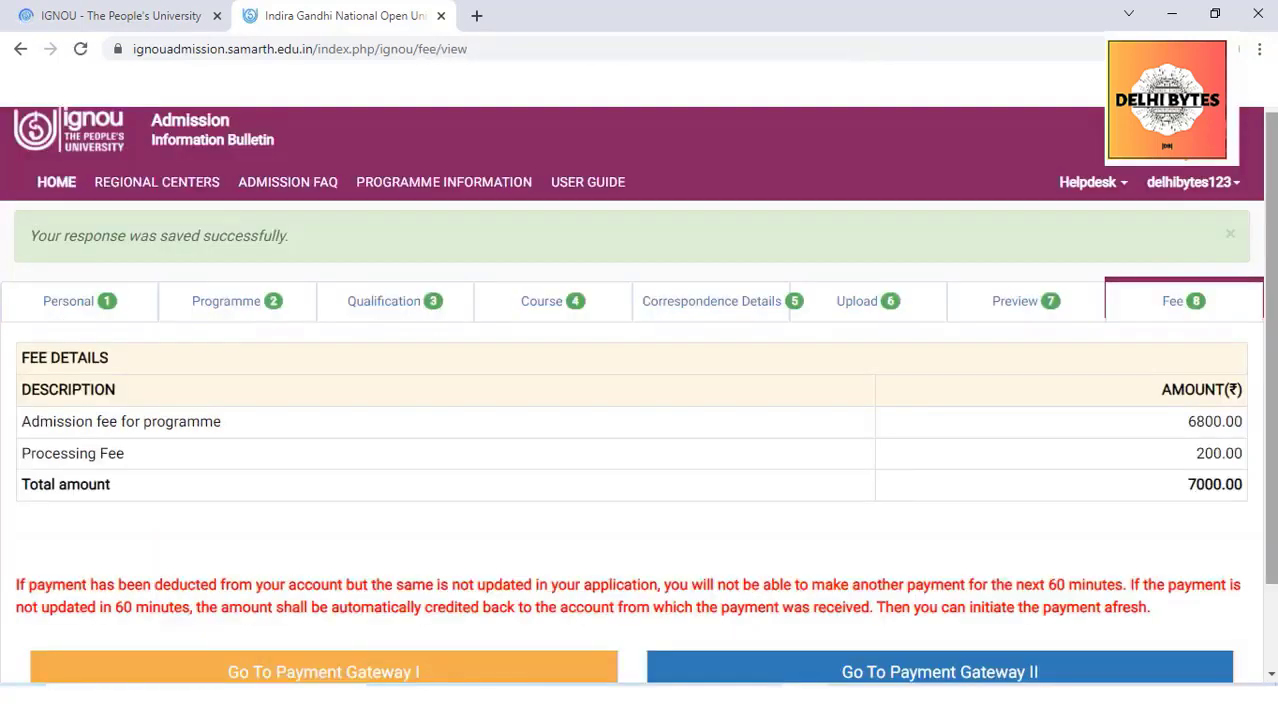
{"action": "scroll", "coordinate": [640, 400], "scroll_direction": "down", "scroll_amount": 2}
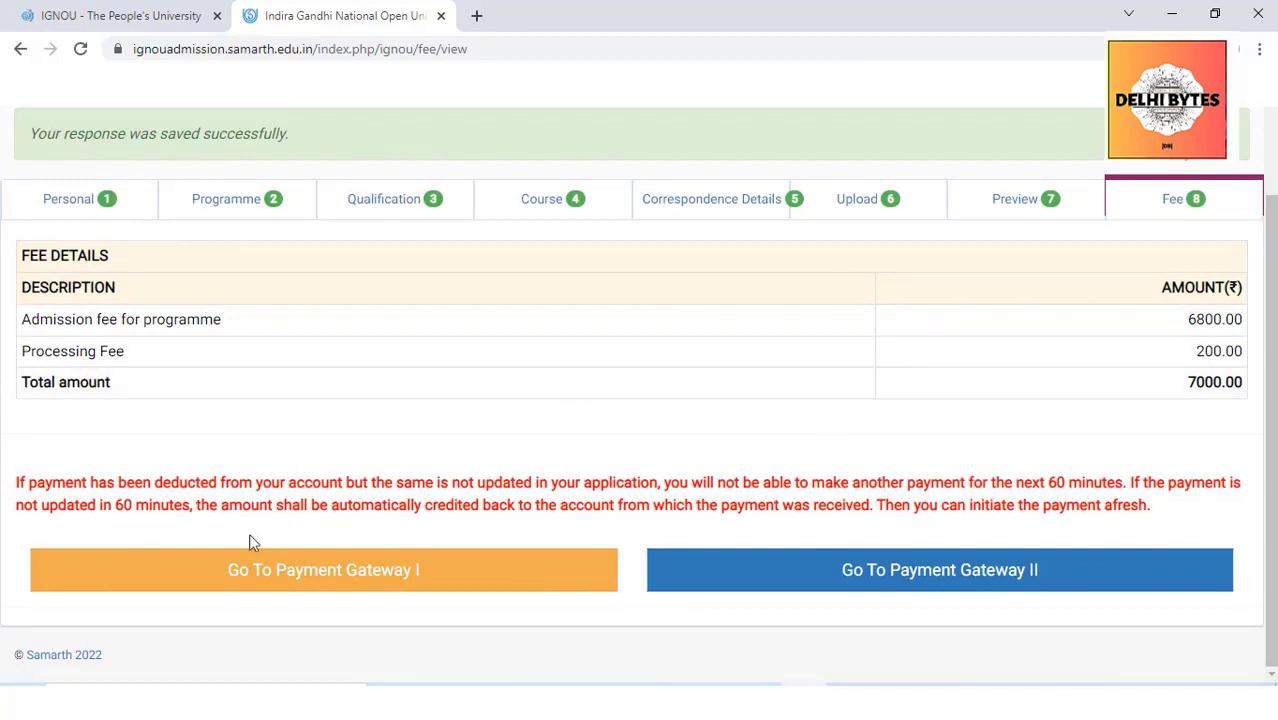
Go to Payment Gateway I, choose Cards (Credit/Debit), and focus the card number and expiry fields
{"action": "left_click", "coordinate": [221, 570]}
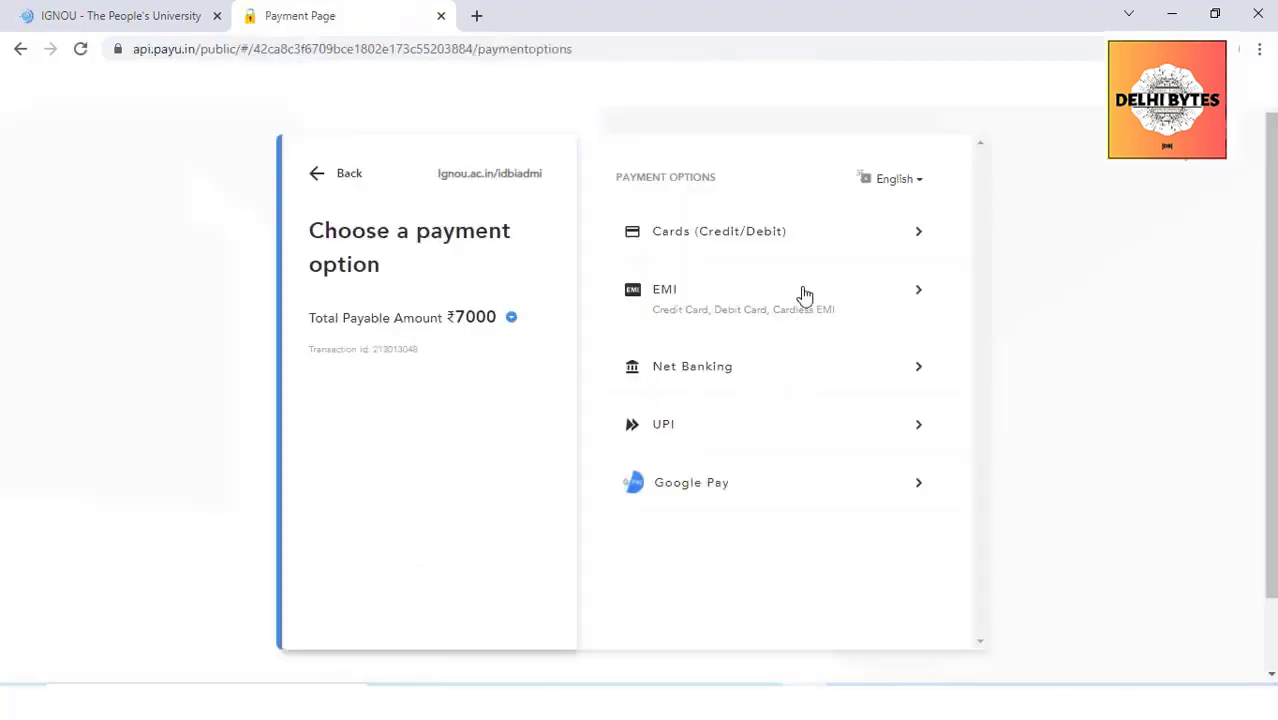
{"action": "left_click", "coordinate": [806, 234]}
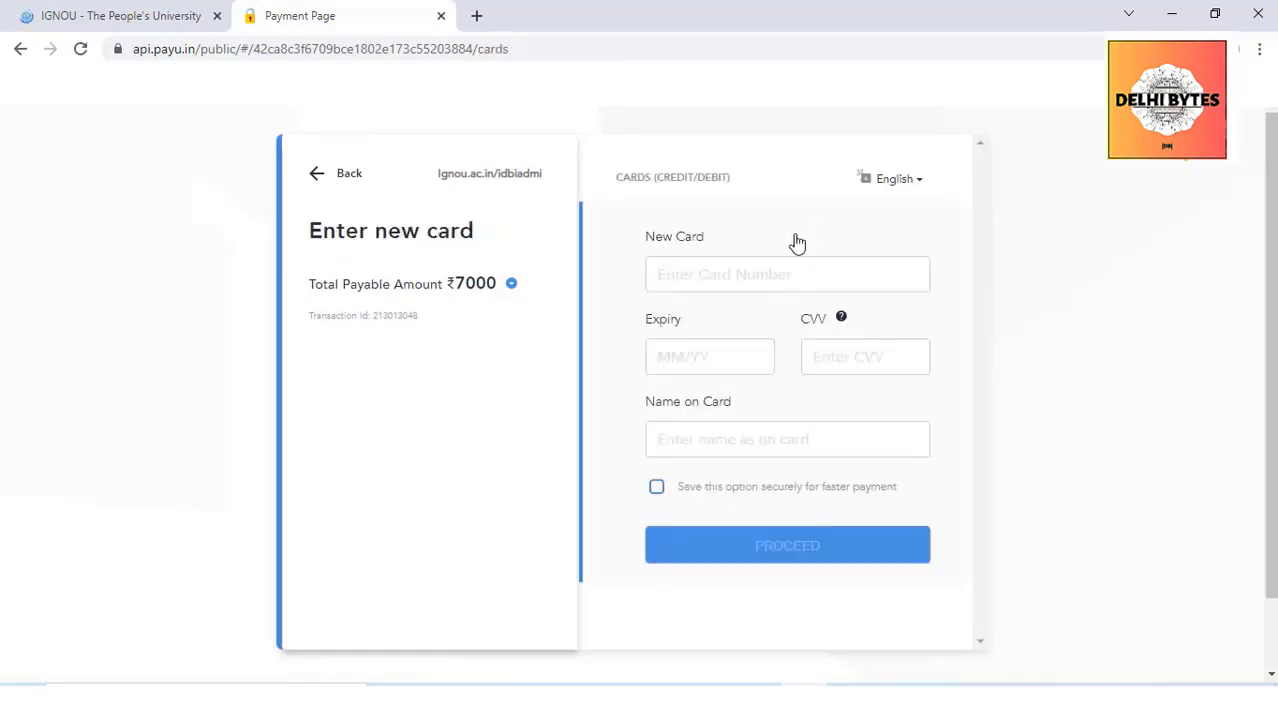
{"action": "left_click", "coordinate": [650, 268]}
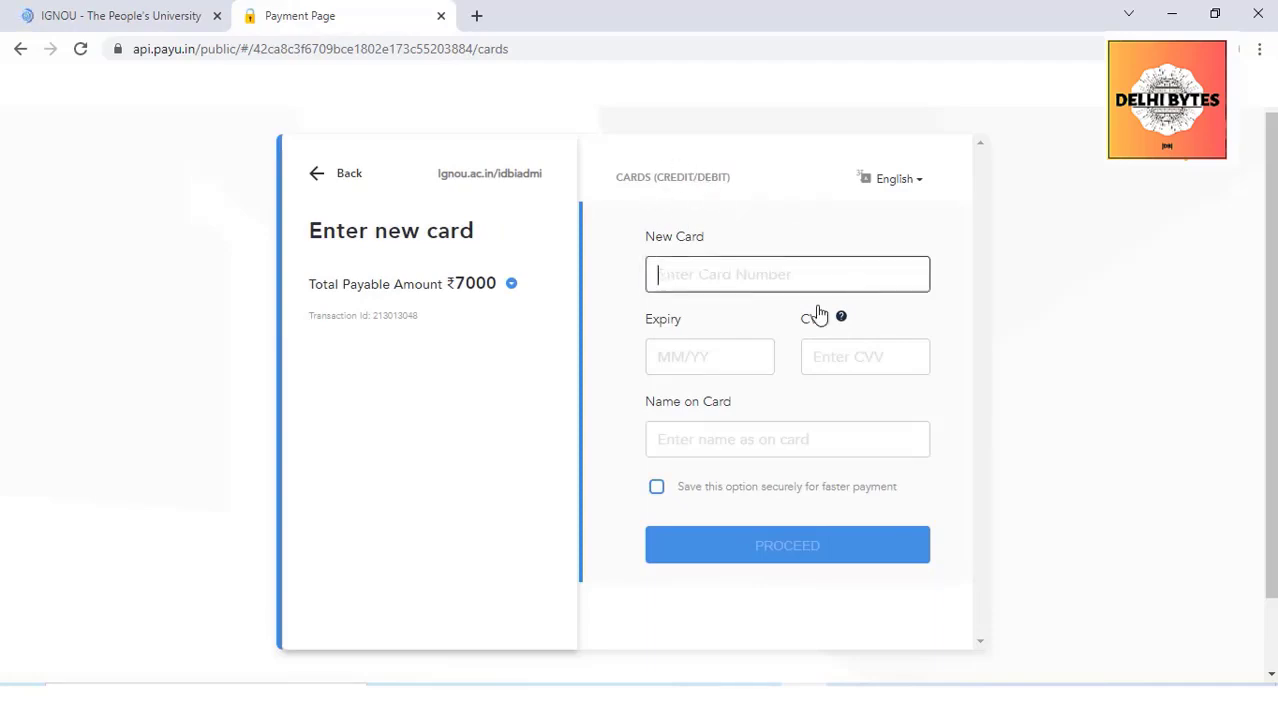
{"action": "left_click", "coordinate": [654, 365]}
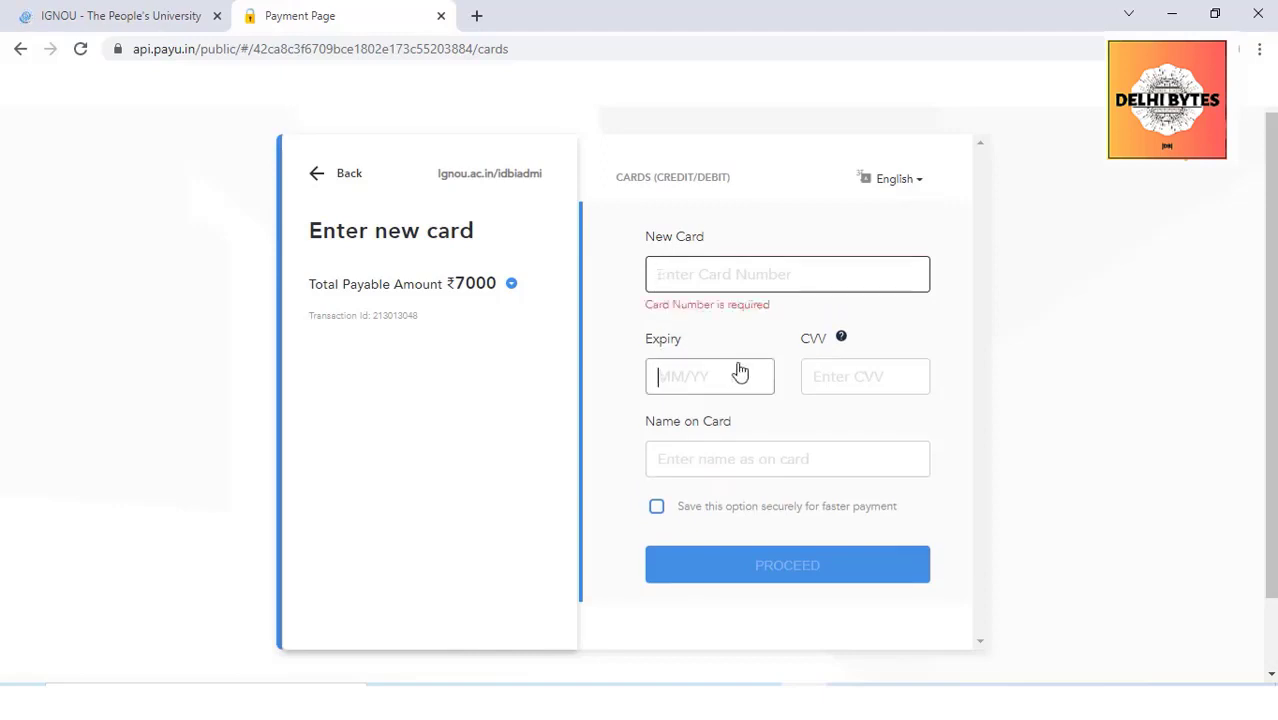